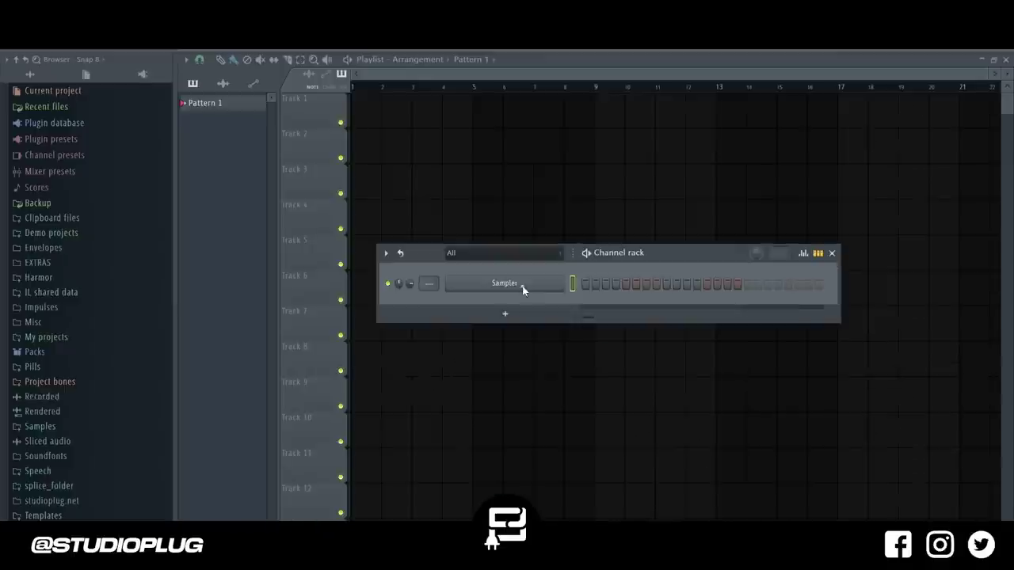
Replace the Sampler channel with Omnisphere and load the LA Custom C7 - Cinematic patch
right_click(525, 285)
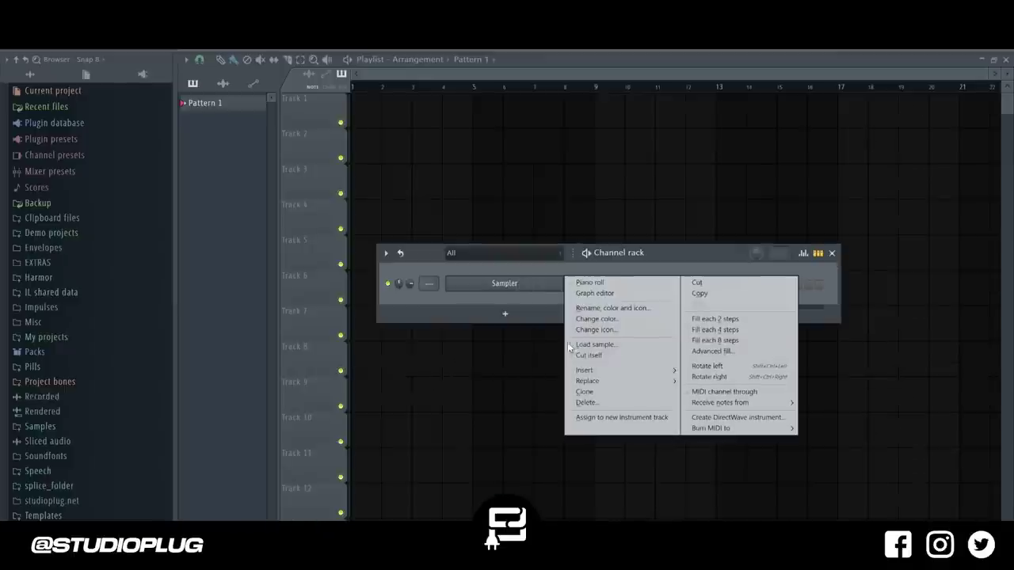
mouse_move(613, 383)
mouse_move(697, 452)
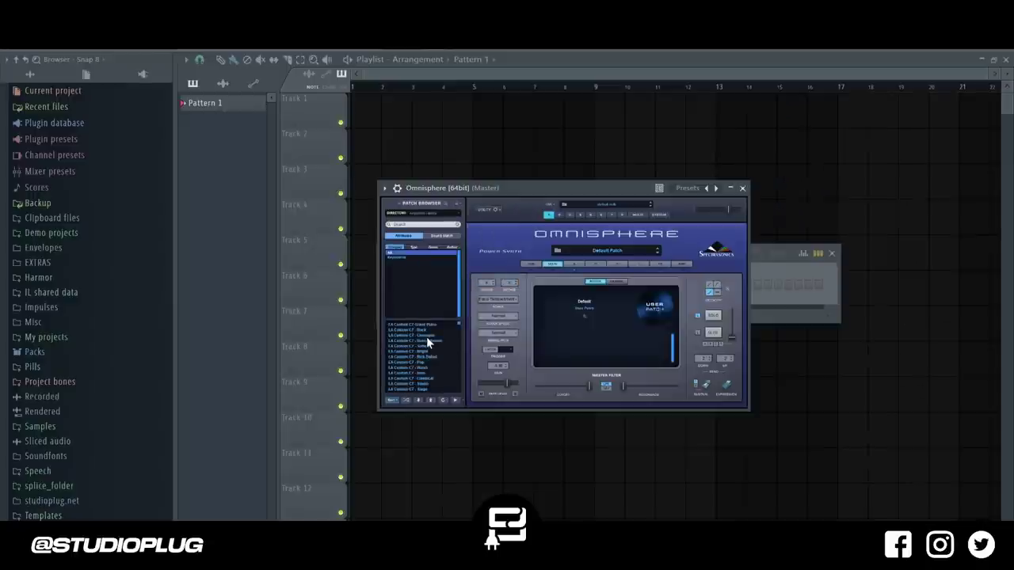
click(426, 335)
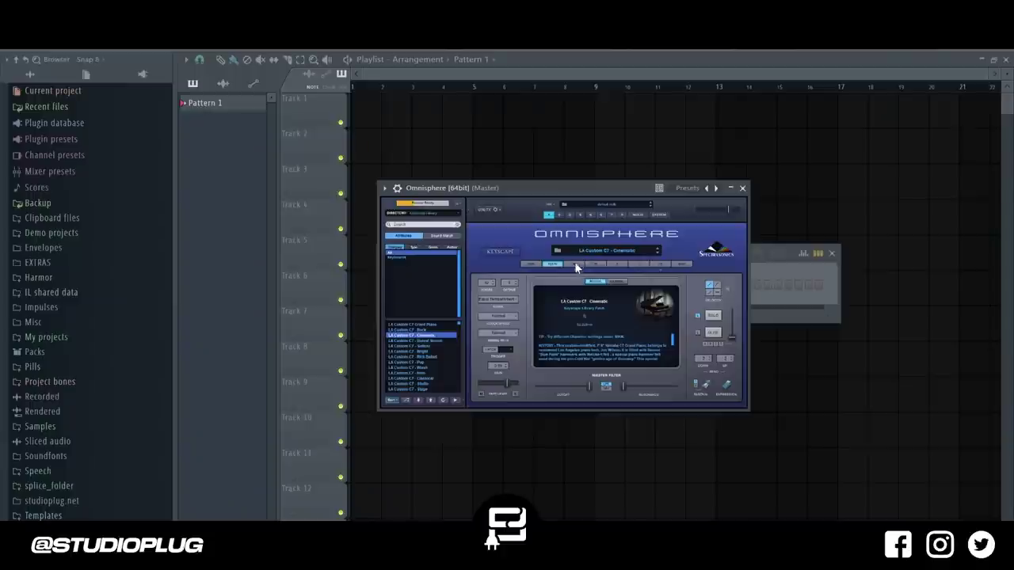
In the expanded oscillator view of Omnisphere's layer A, set the release sound to No Release Soundsource
click(577, 264)
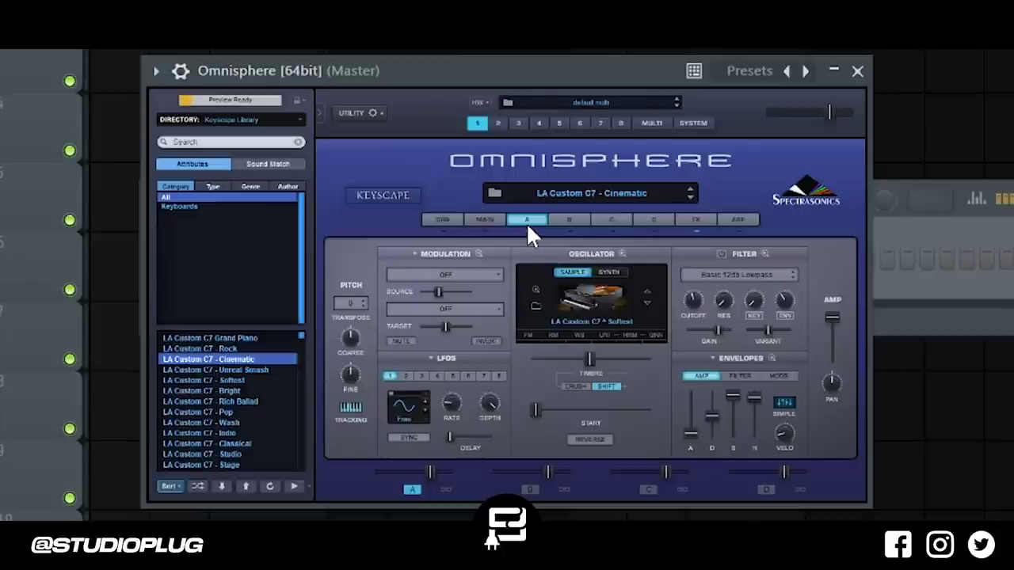
click(534, 290)
click(648, 331)
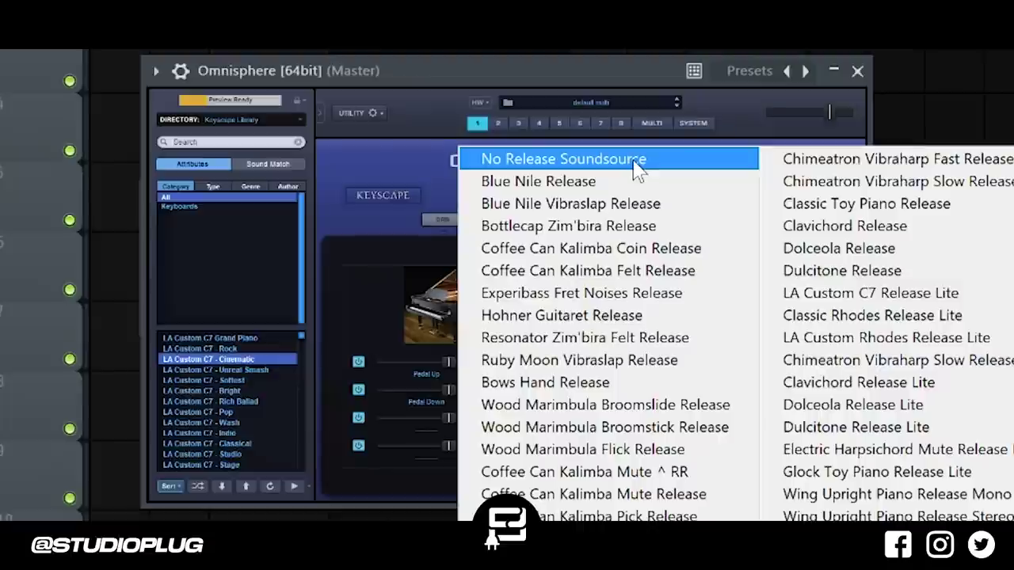
click(633, 164)
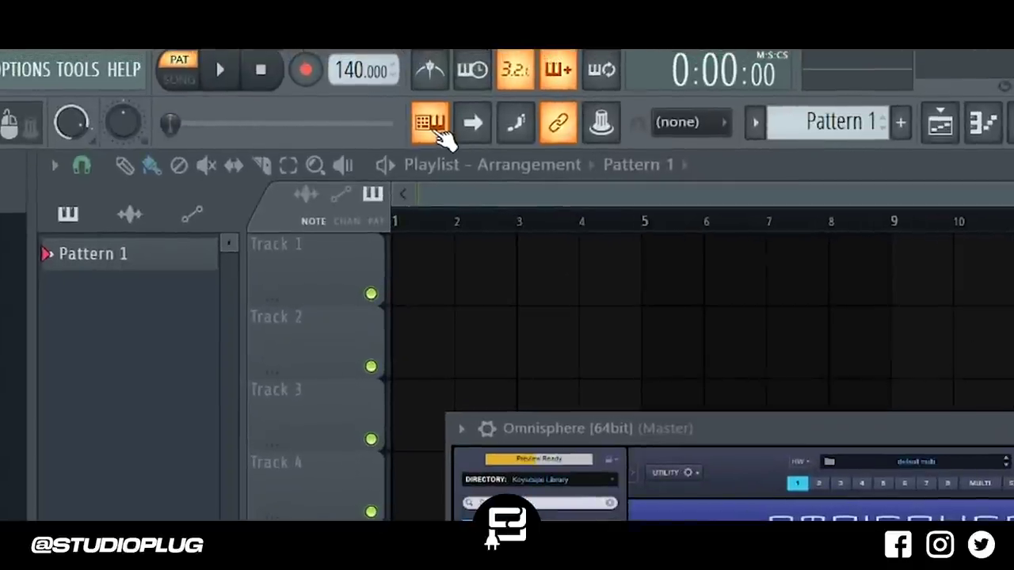
Set the typing keyboard to the Minor Melodic layout and rename the Omnisphere channel as Piano
right_click(436, 128)
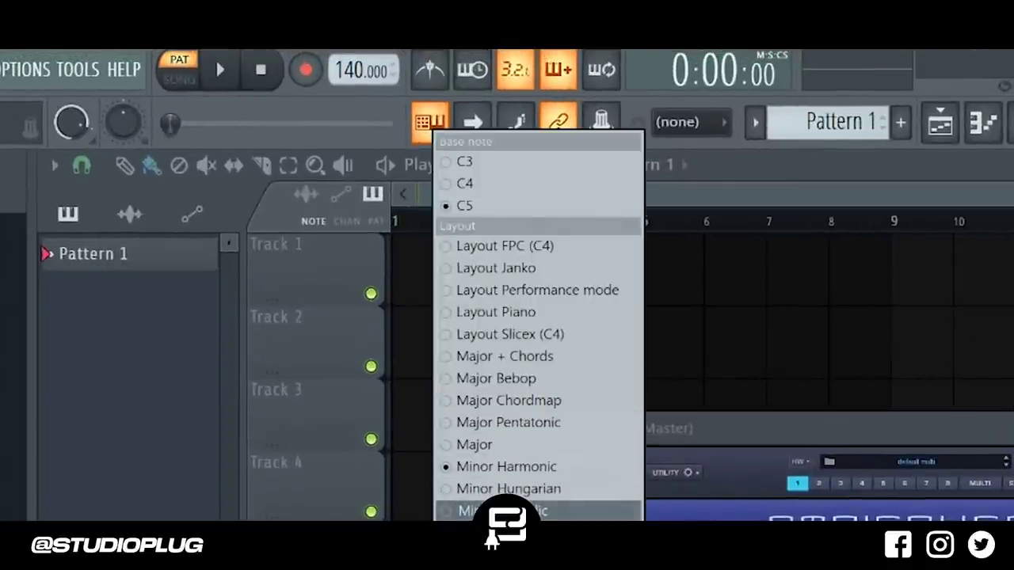
click(507, 511)
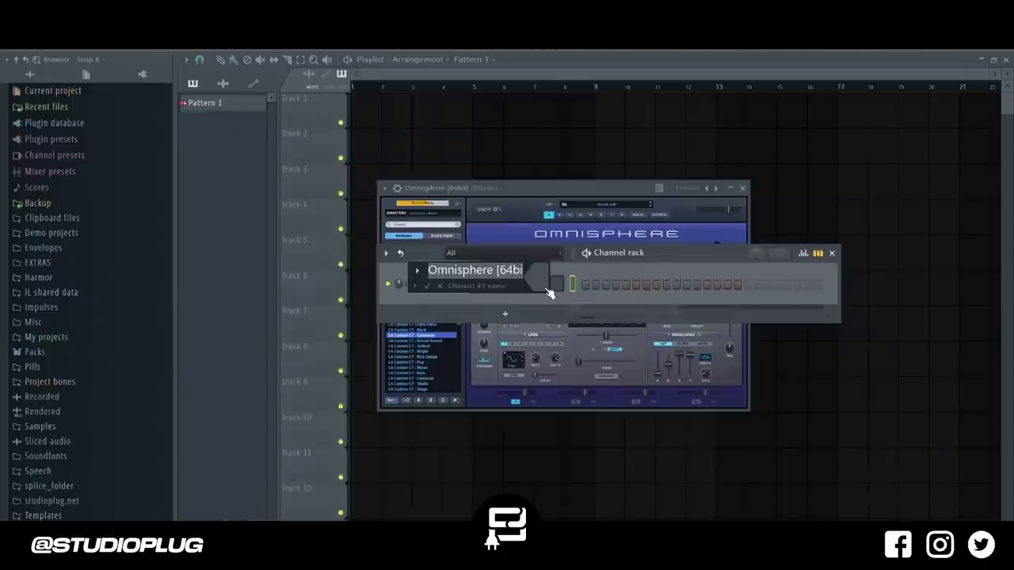
text(Piano)
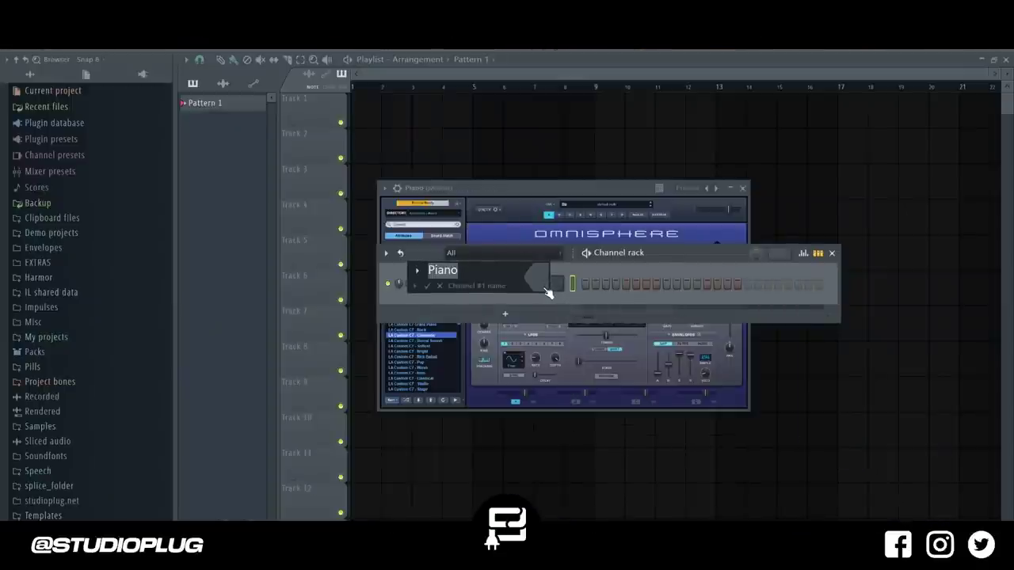
key(Return)
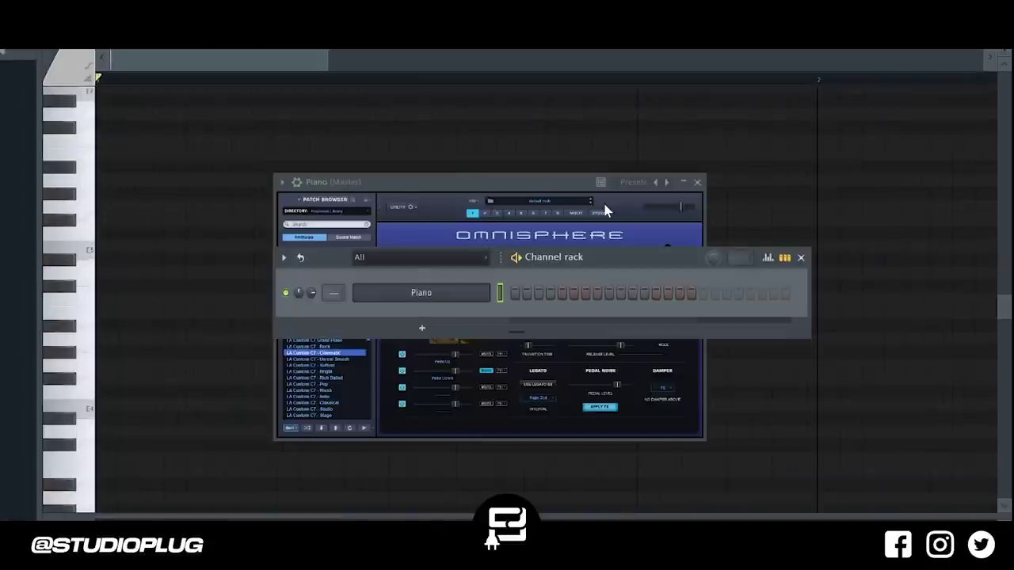
Record a two-bar piano melody with the notes C5, G5, C5, D5, D#5, D5, C5, G#5, C5, D5, D#5 and F5
key(space)
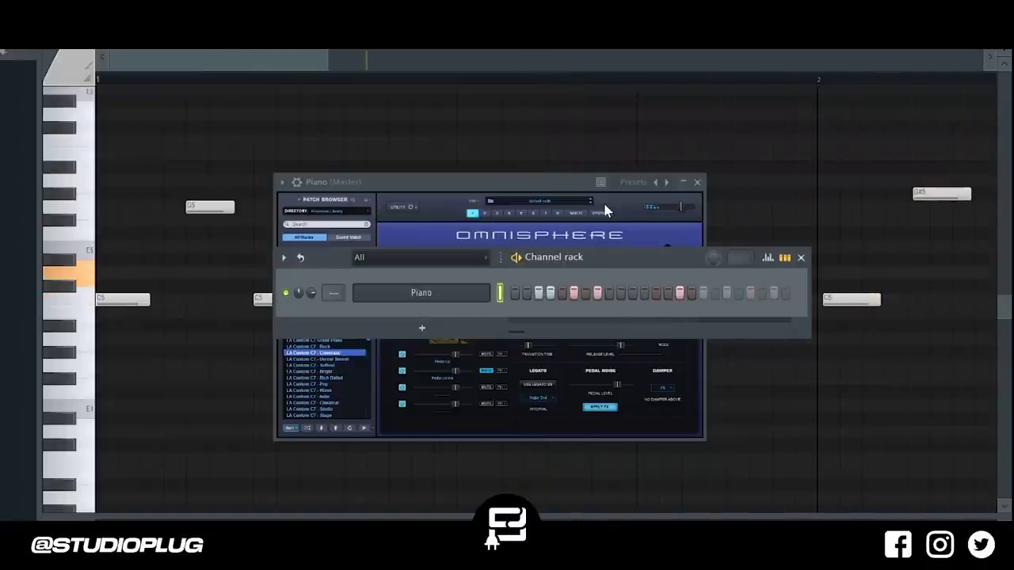
key(space)
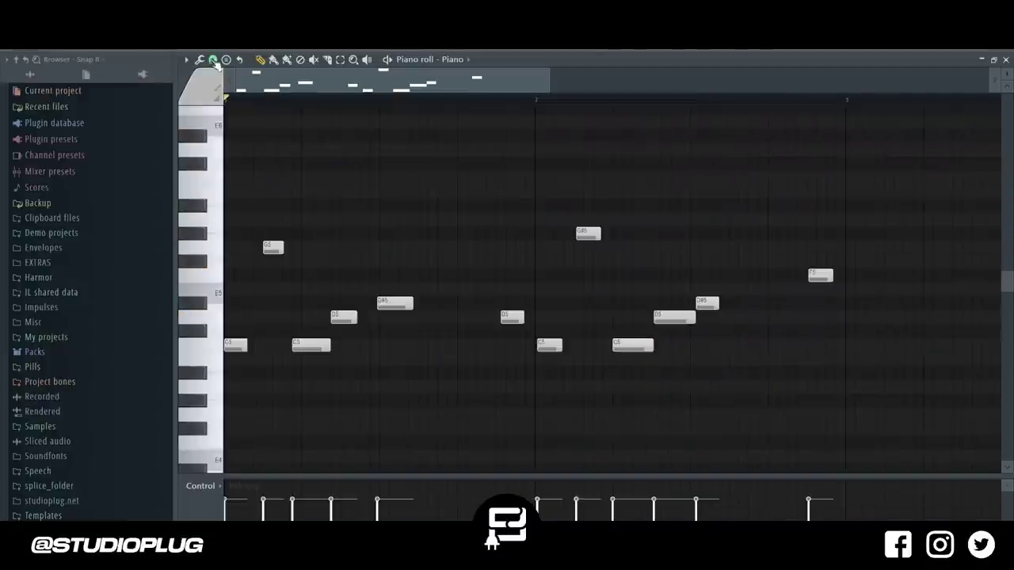
Quantize the recorded piano notes with the piano roll snap set to 1/4 beat, and play the melody back
click(212, 60)
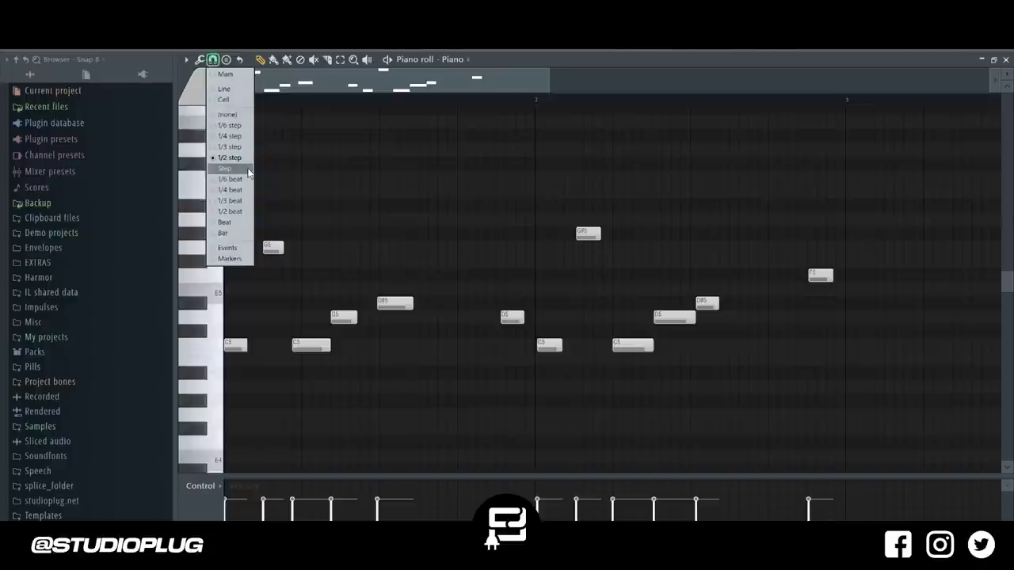
click(237, 212)
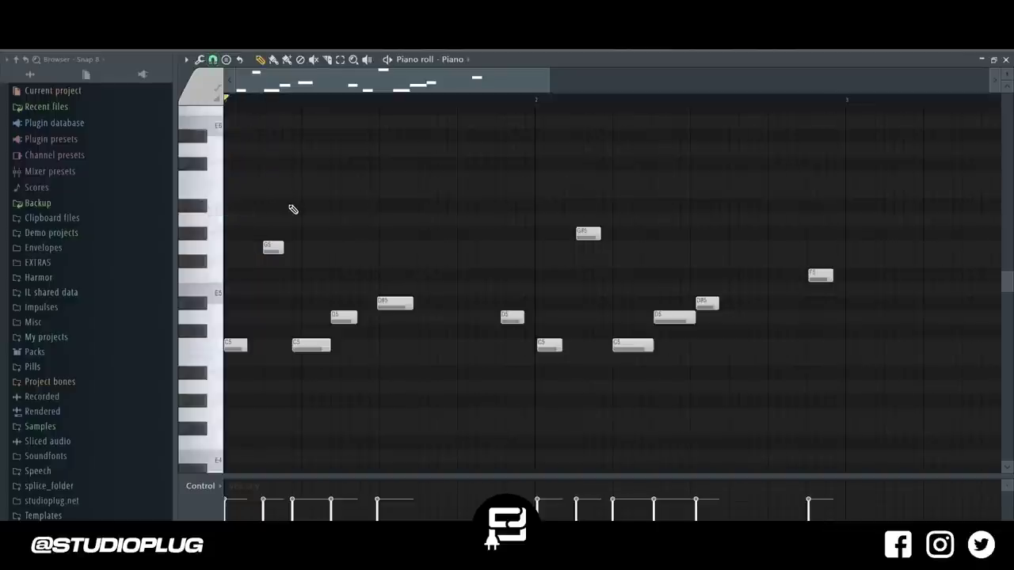
click(212, 61)
click(236, 194)
key(ctrl+q)
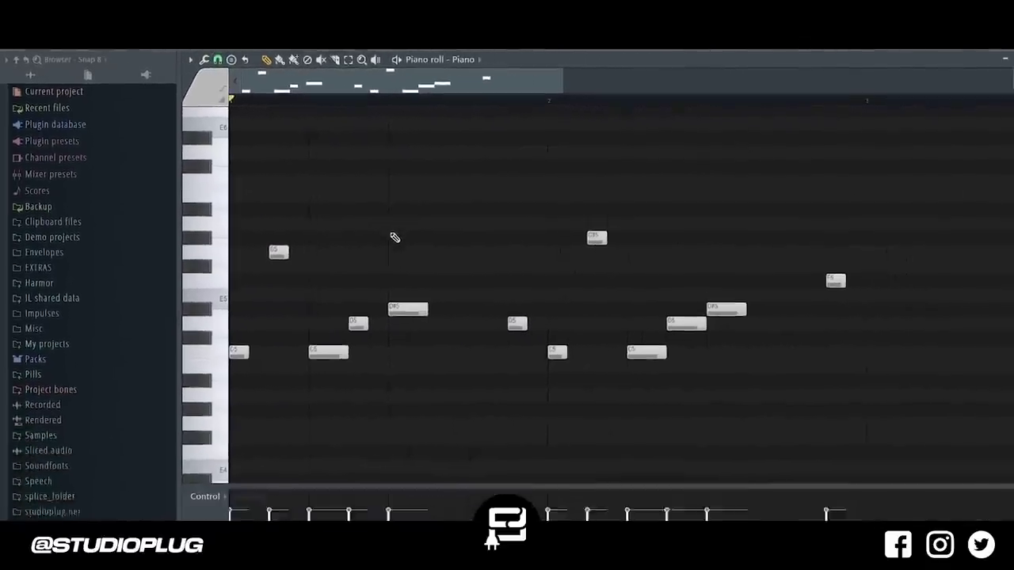
key(space)
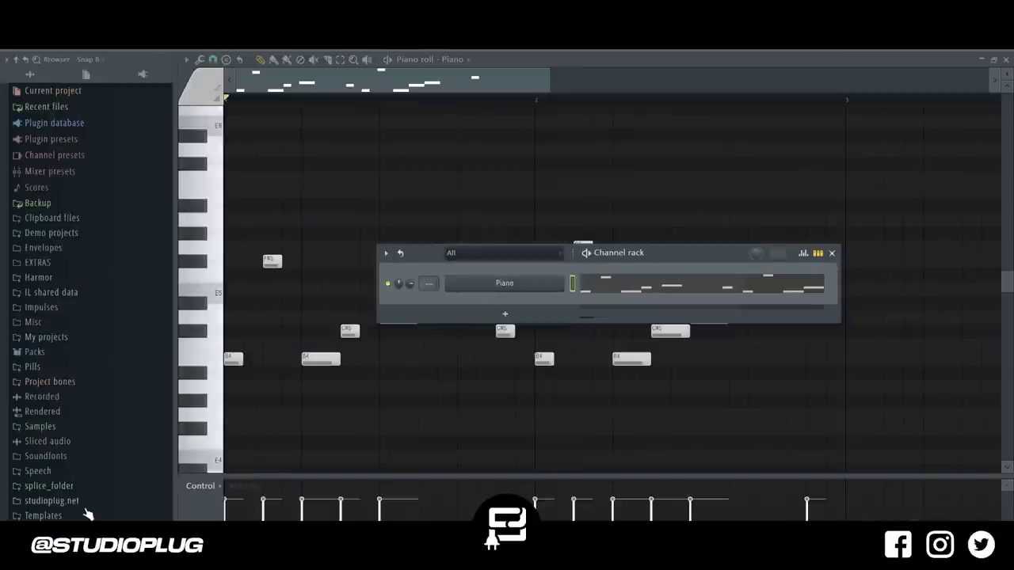
Add the Kick (3) sample from the StudioPlug - Gods Plan drum kit to the channel rack
click(82, 504)
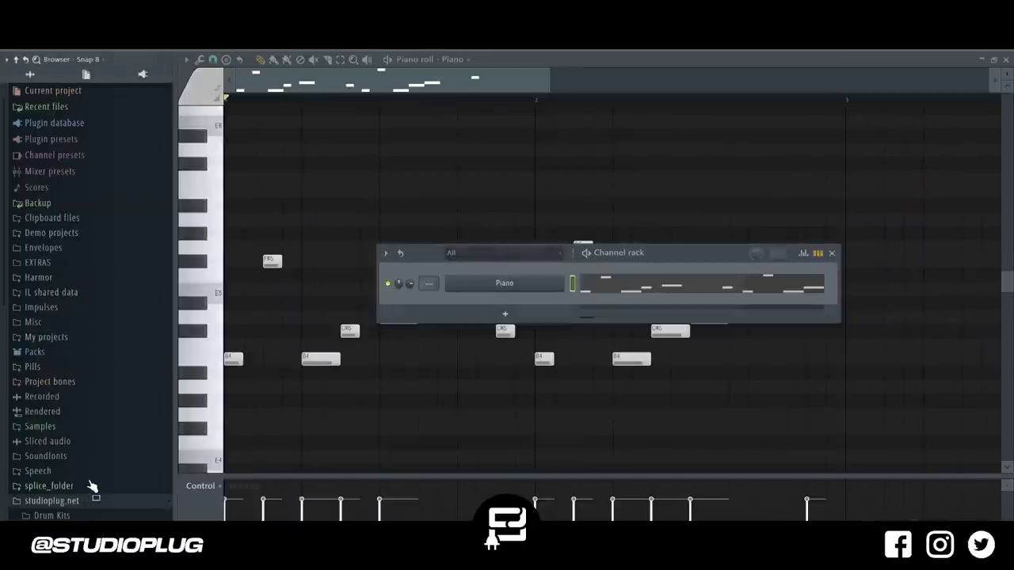
scroll(89, 481, down, 2)
click(74, 458)
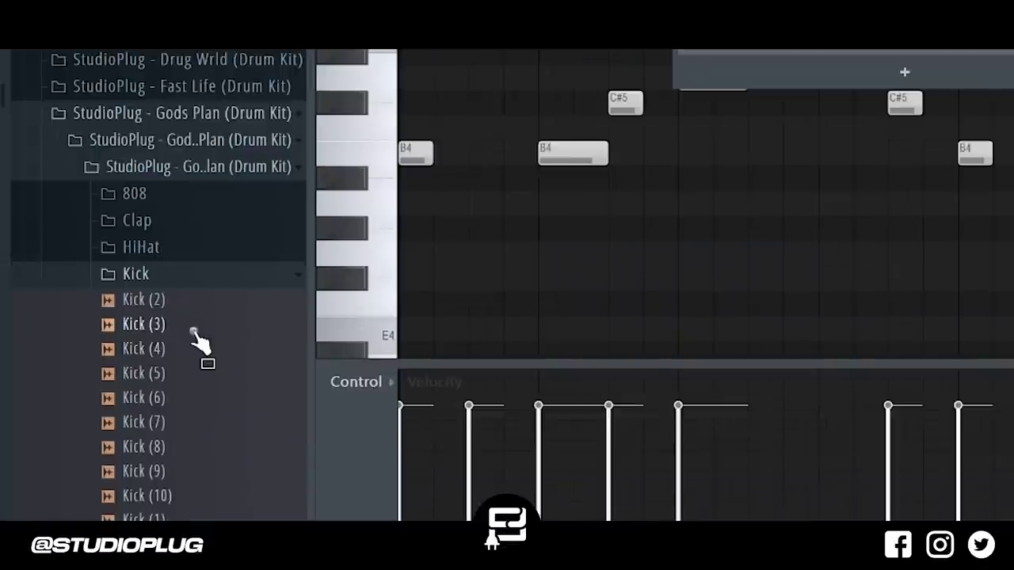
drag(109, 456, 454, 308)
drag(812, 62, 812, 63)
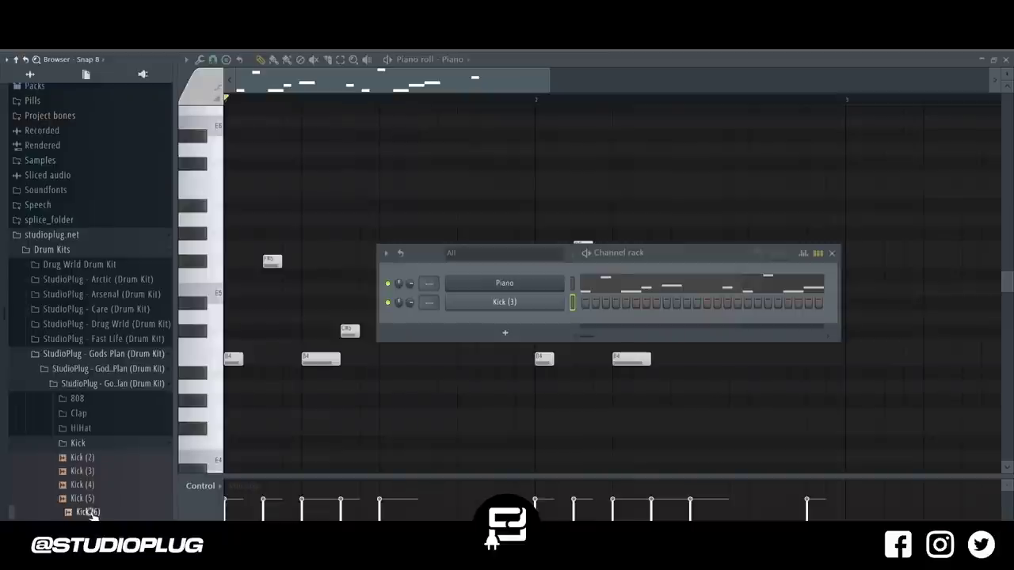
drag(89, 472, 100, 480)
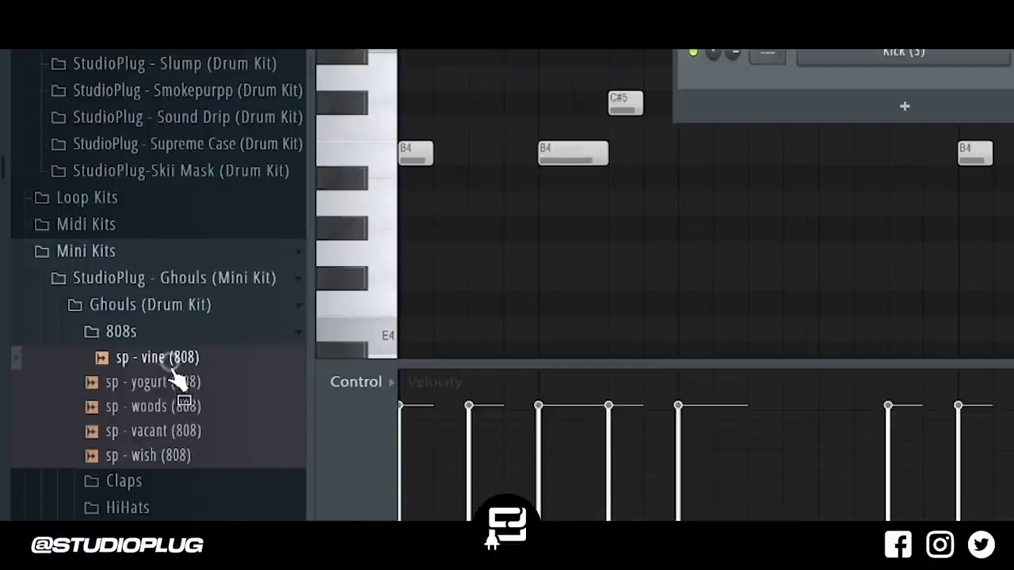
Audition the 808s in the StudioPlug - Ghouls mini kit and add sp - woods (808) to the channel rack
click(170, 387)
click(169, 434)
drag(158, 406, 774, 142)
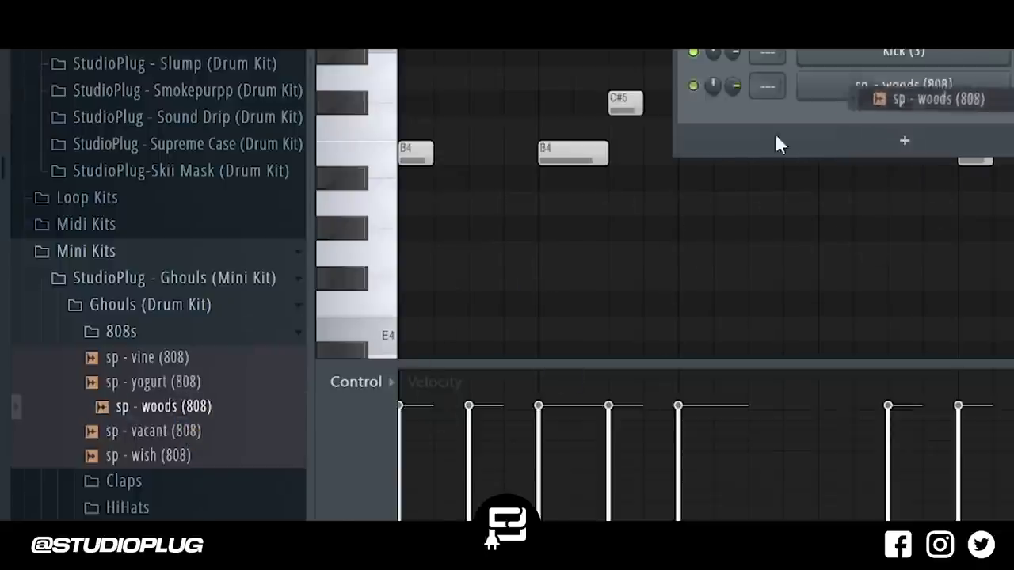
Add the sp - travis (clap) and sp - waste (hihat) samples from the Ghouls kit to the channel rack
click(160, 385)
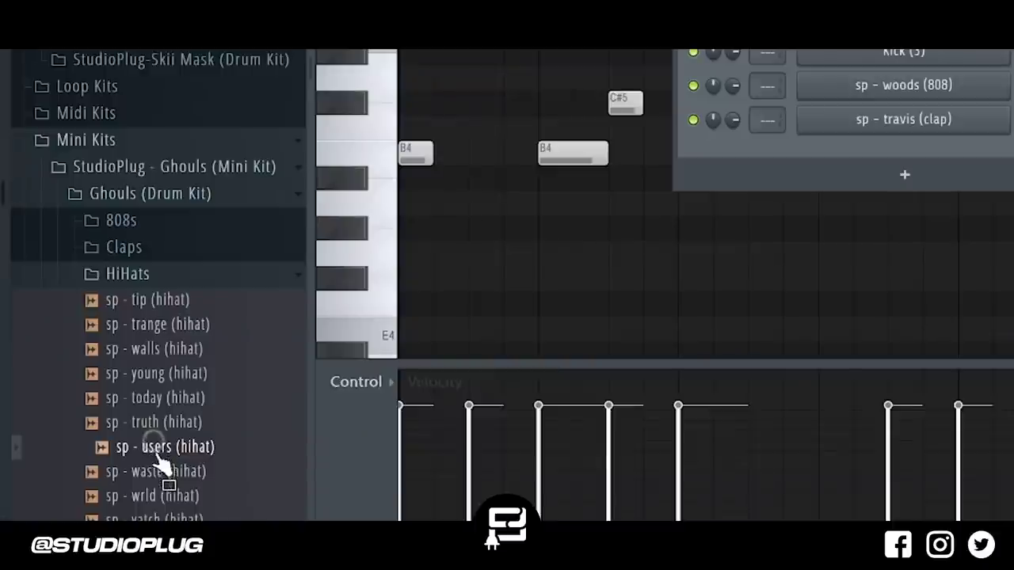
click(157, 476)
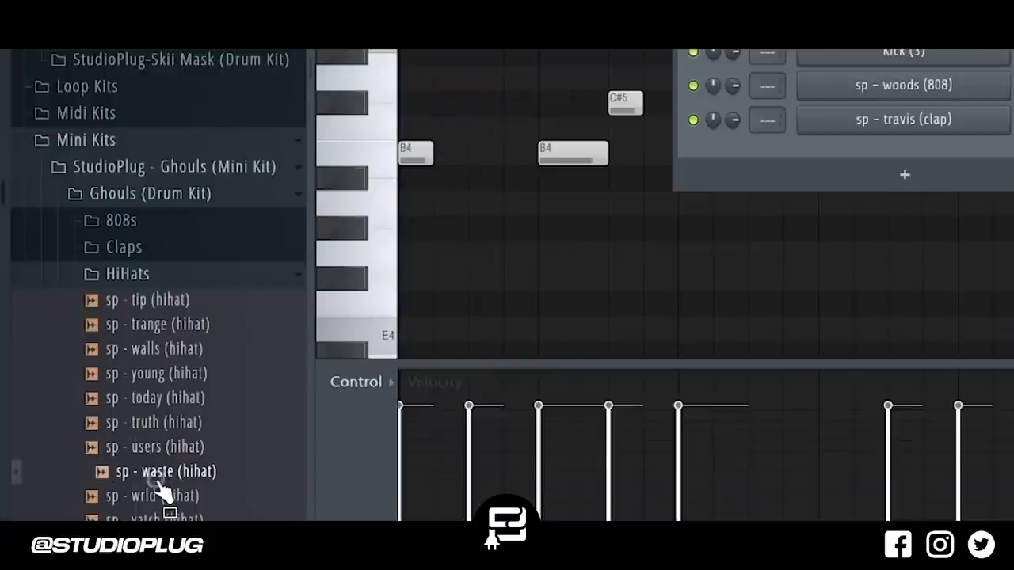
drag(235, 458, 842, 155)
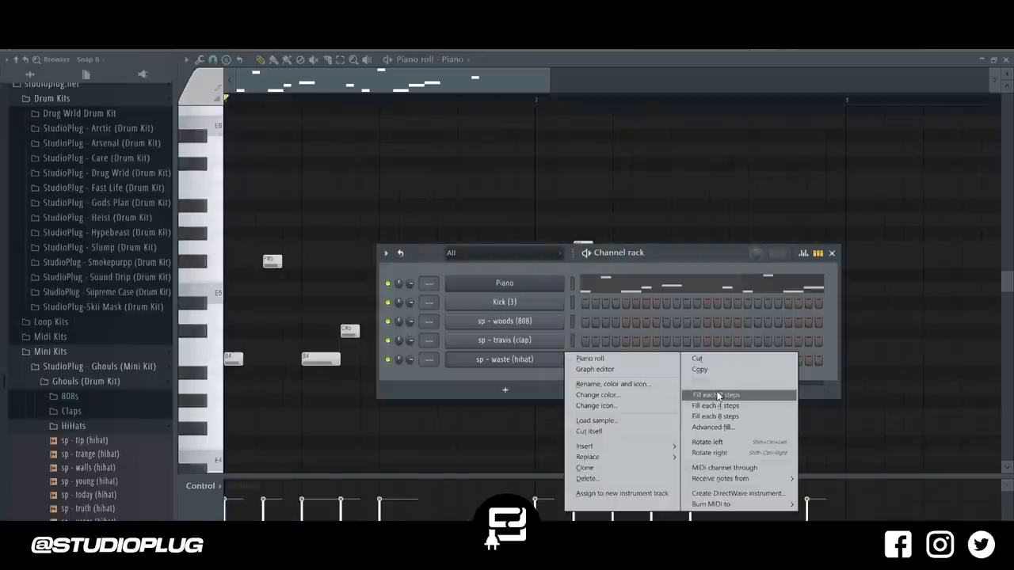
Fill the hi-hat channel on every 2 steps and place a clap on step 9
click(718, 395)
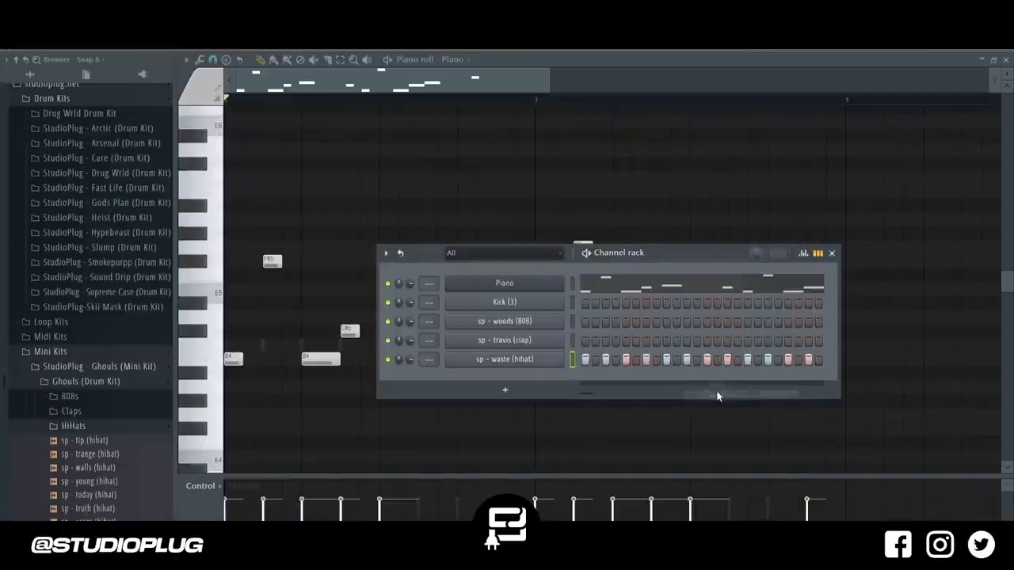
click(665, 341)
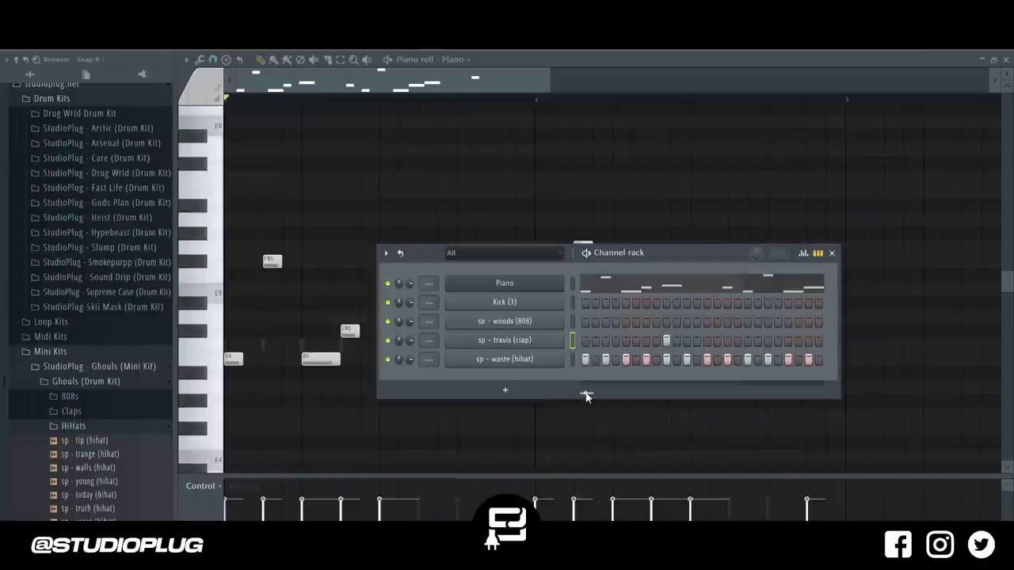
drag(586, 395, 590, 395)
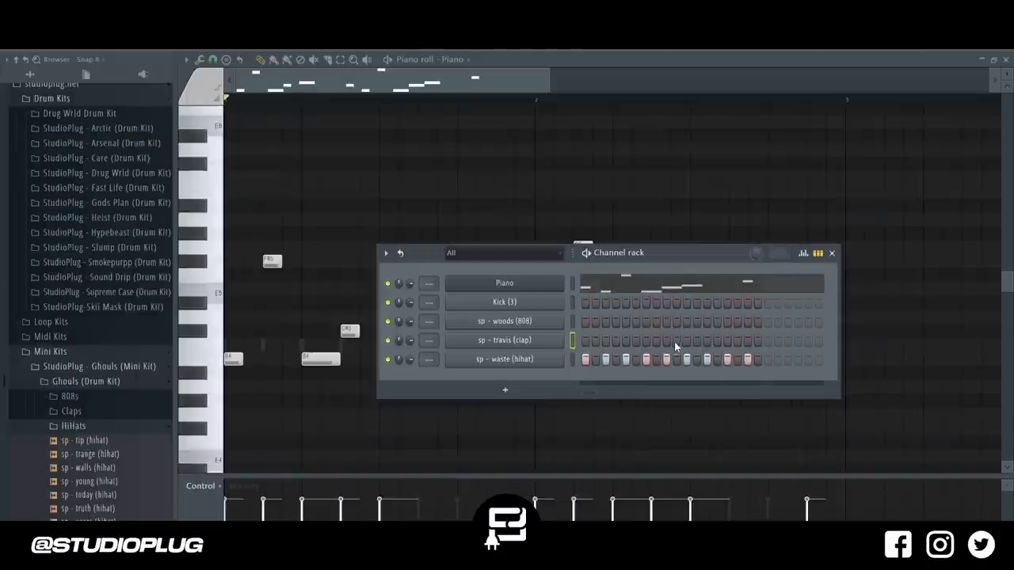
Enable Cut itself on the sp - woods (808) channel and place B4 notes in its piano roll on steps 1, 7 and 13
right_click(558, 318)
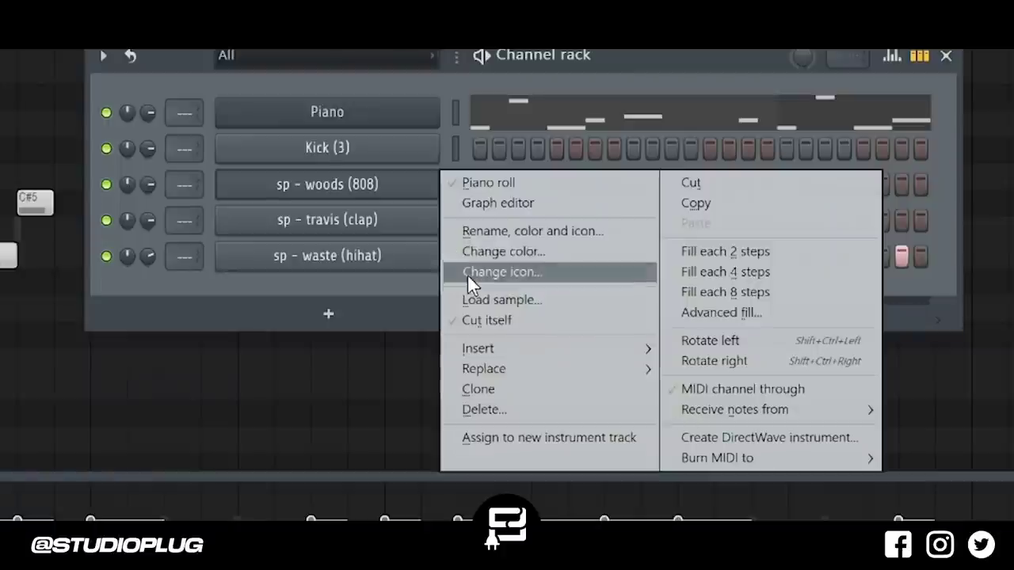
click(588, 394)
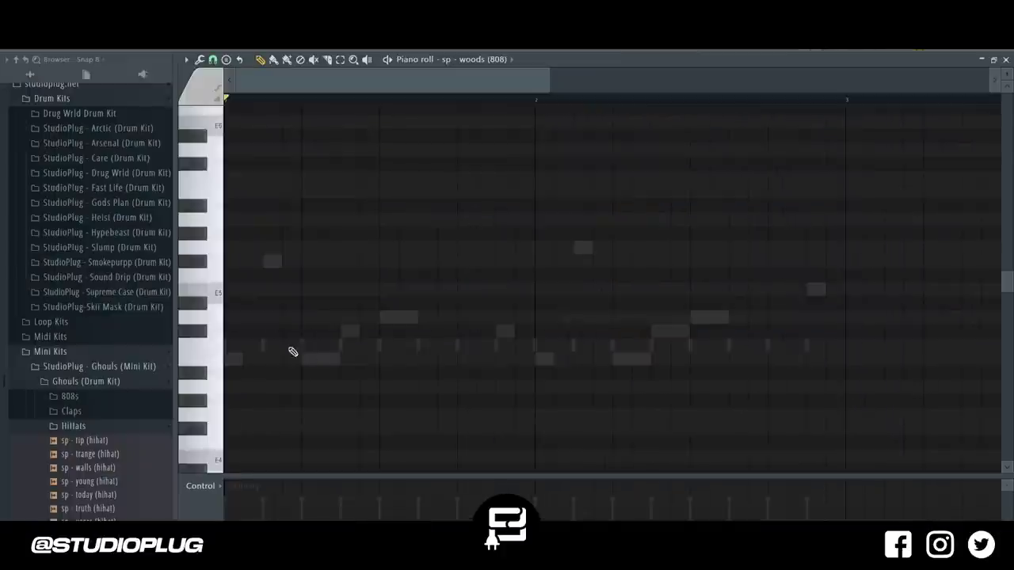
scroll(264, 345, down, 2)
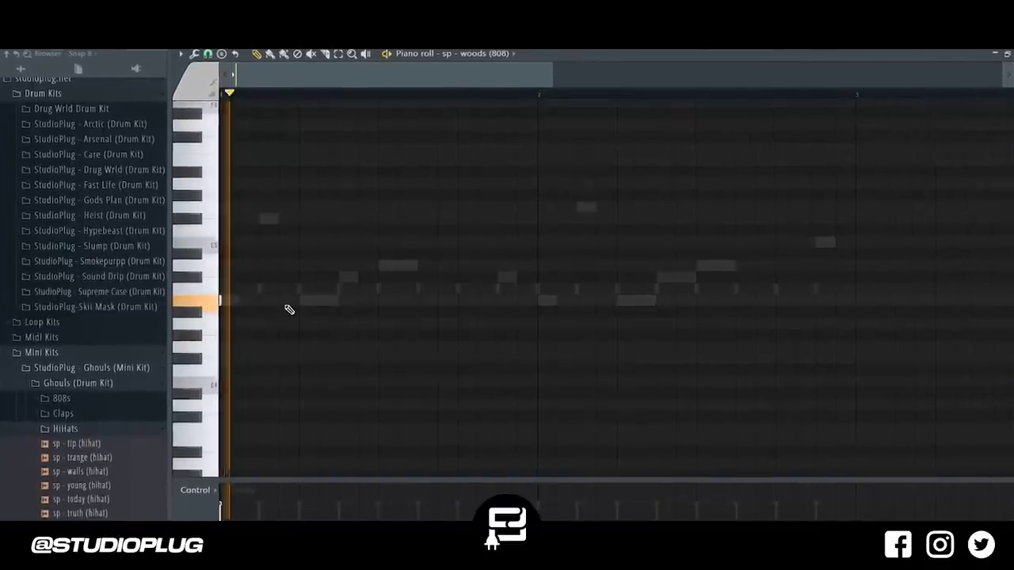
key(space)
click(336, 301)
click(417, 301)
right_click(419, 301)
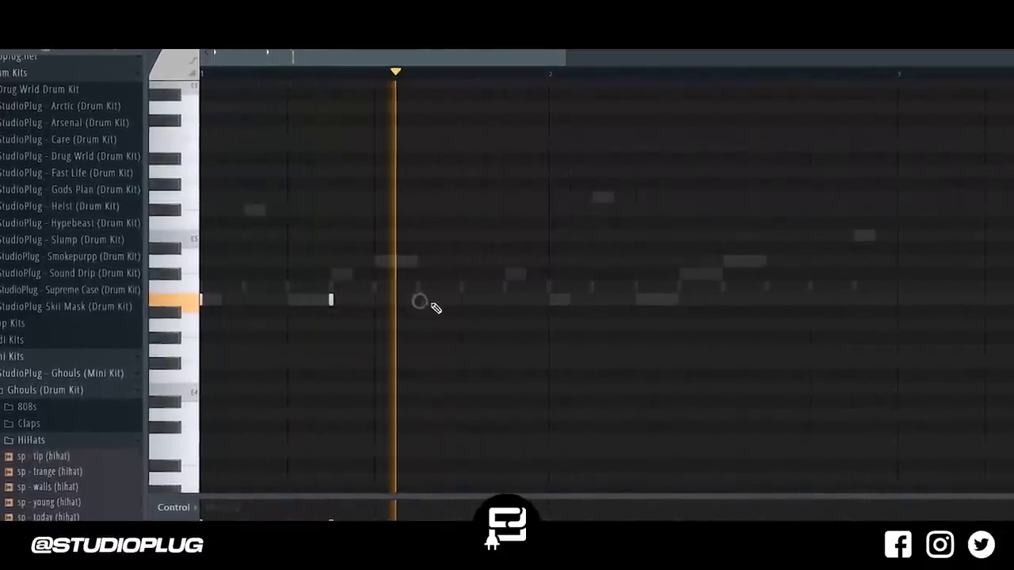
click(463, 300)
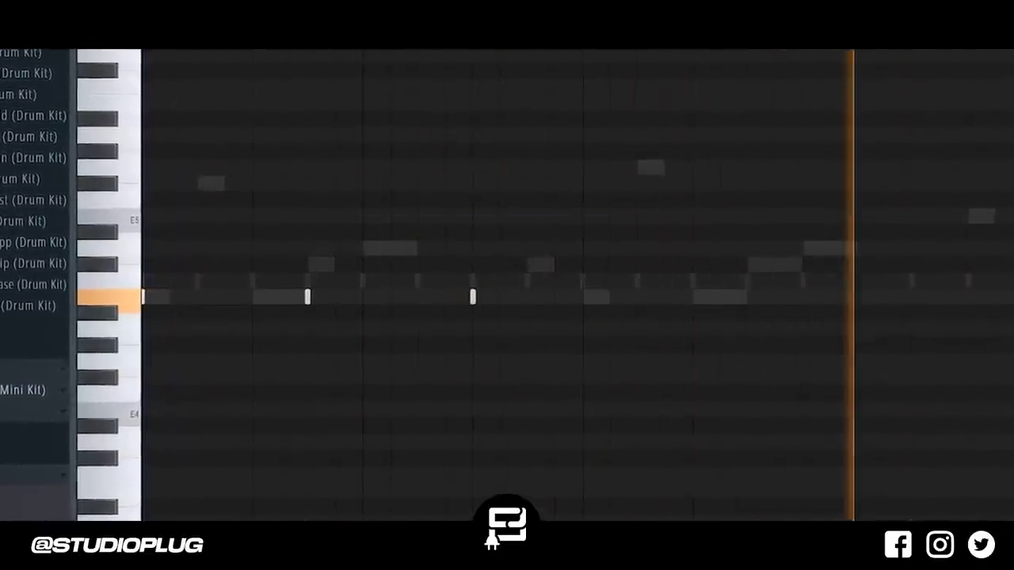
Copy the sp - woods (808) notes into the Kick (3) channel's piano roll
key(F6)
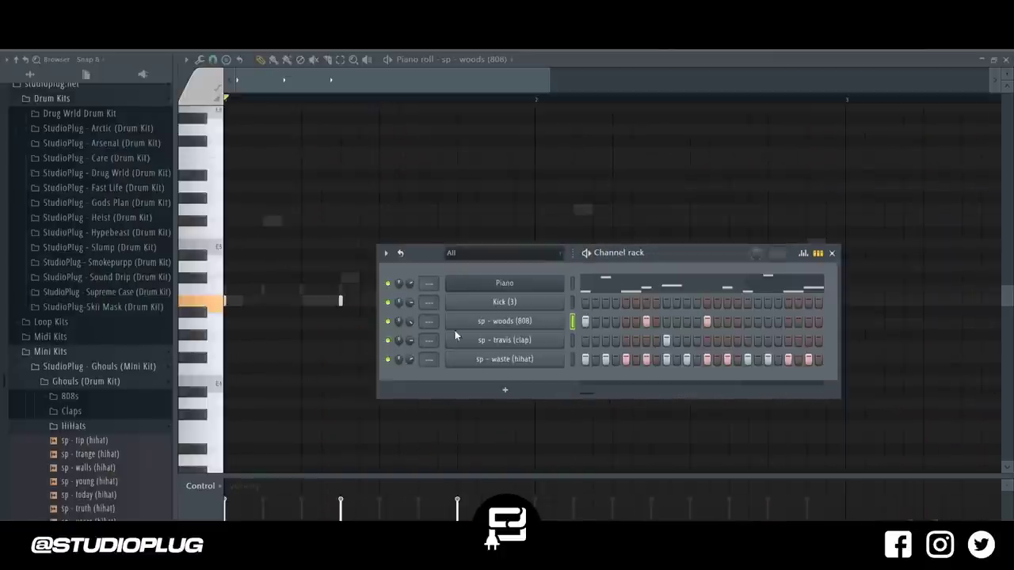
right_click(548, 304)
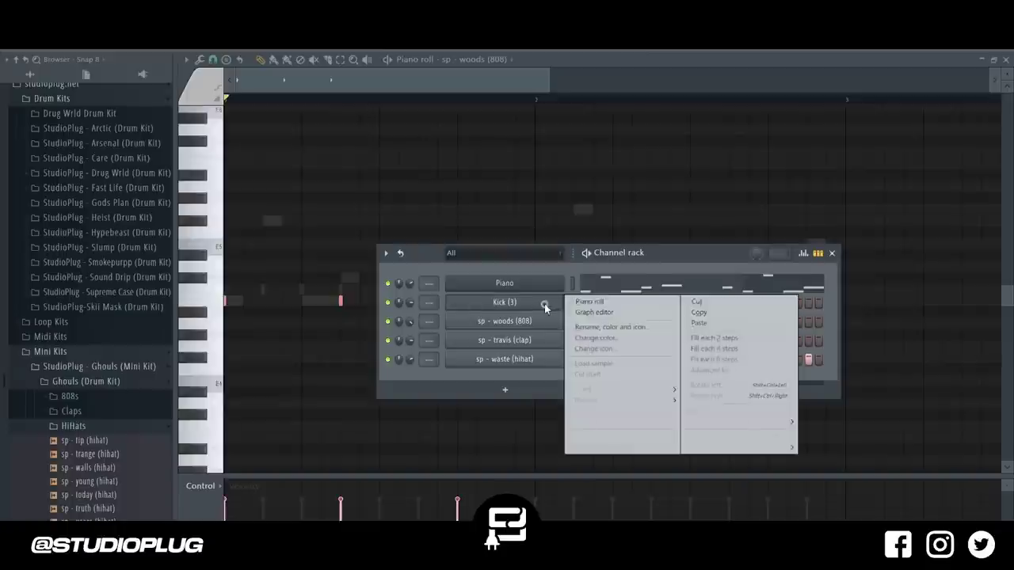
click(597, 307)
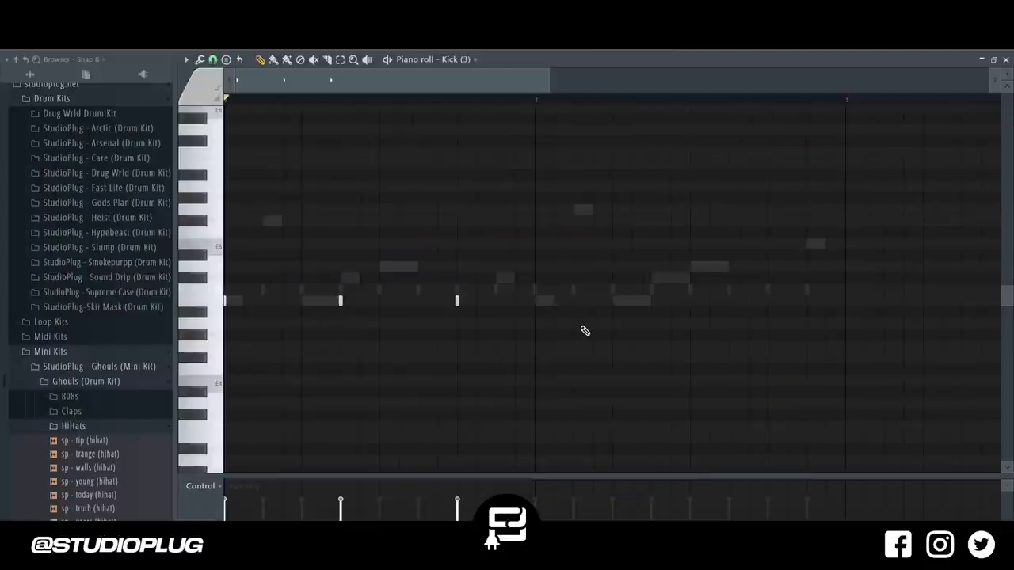
Transpose the Kick (3) notes to C5 by limiting their keyboard range, and play the pattern
key(alt+k)
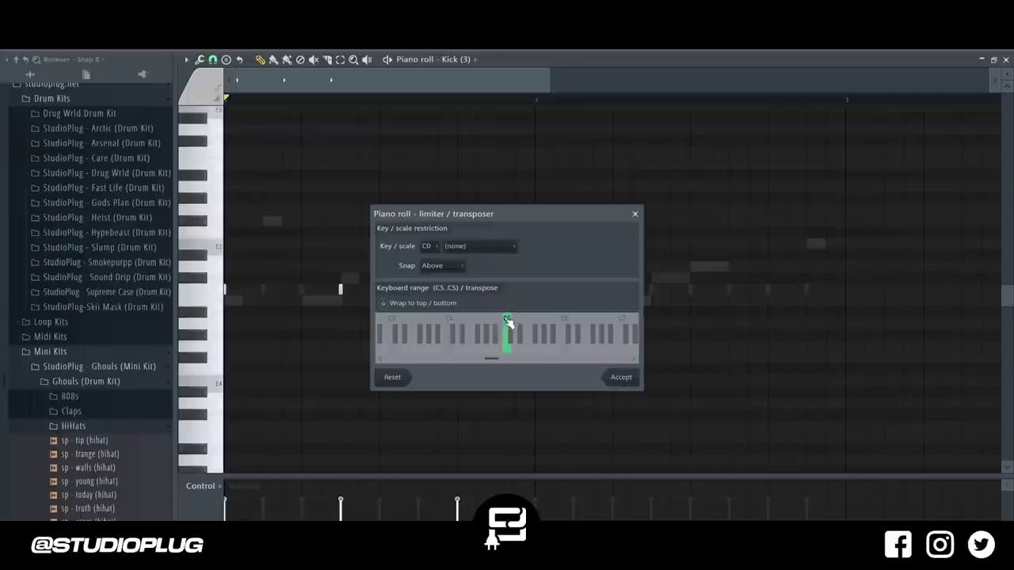
click(629, 383)
key(space)
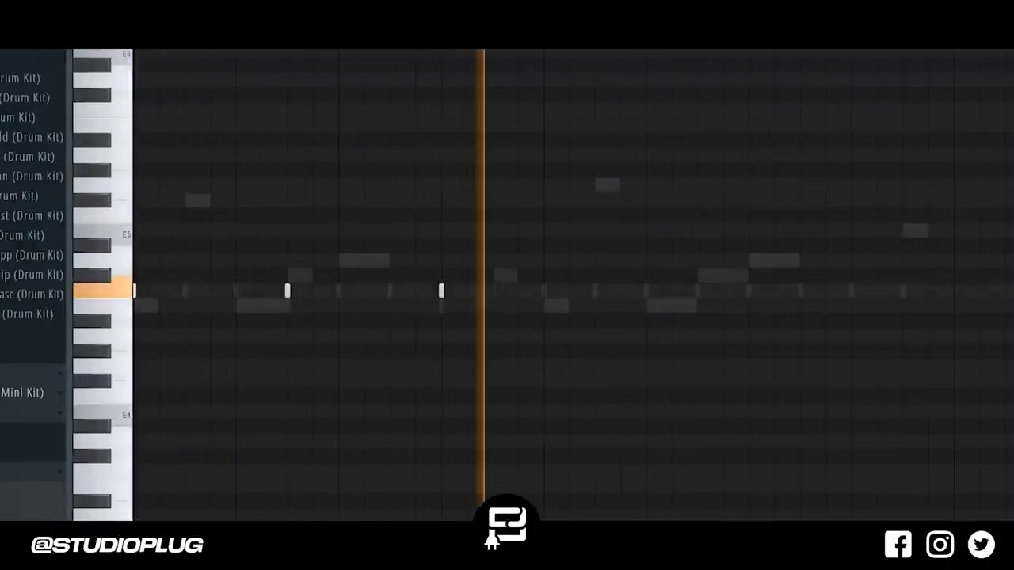
key(F6)
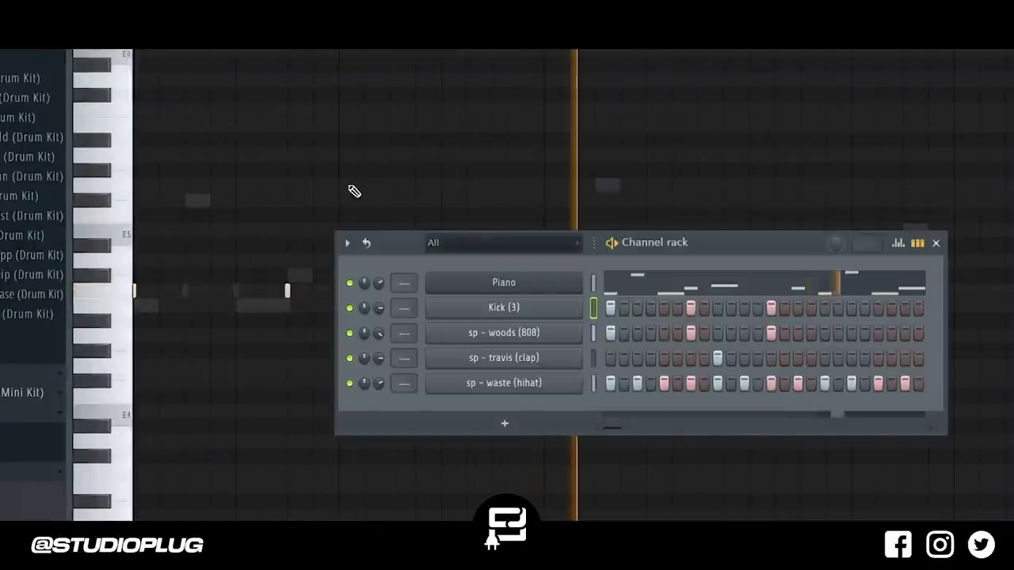
click(510, 309)
click(364, 179)
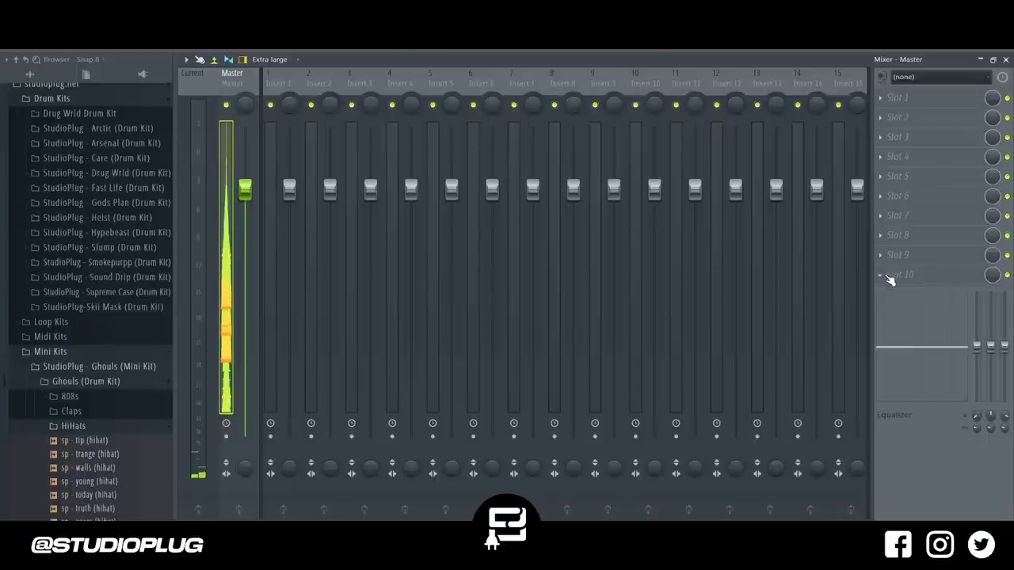
Load Fruity Soft Clipper into slot 10 of the Master mixer track
click(889, 280)
mouse_move(821, 313)
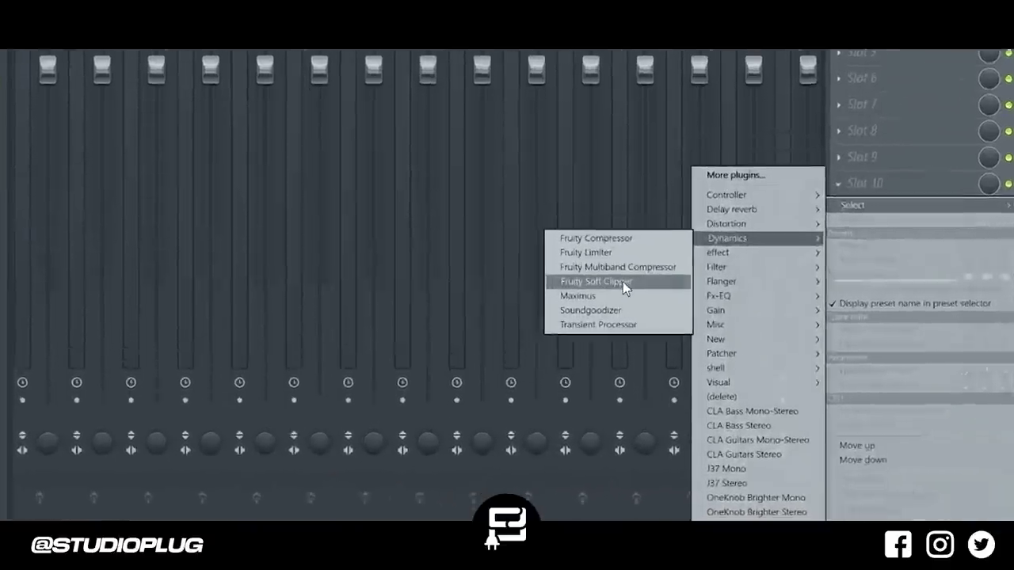
click(736, 346)
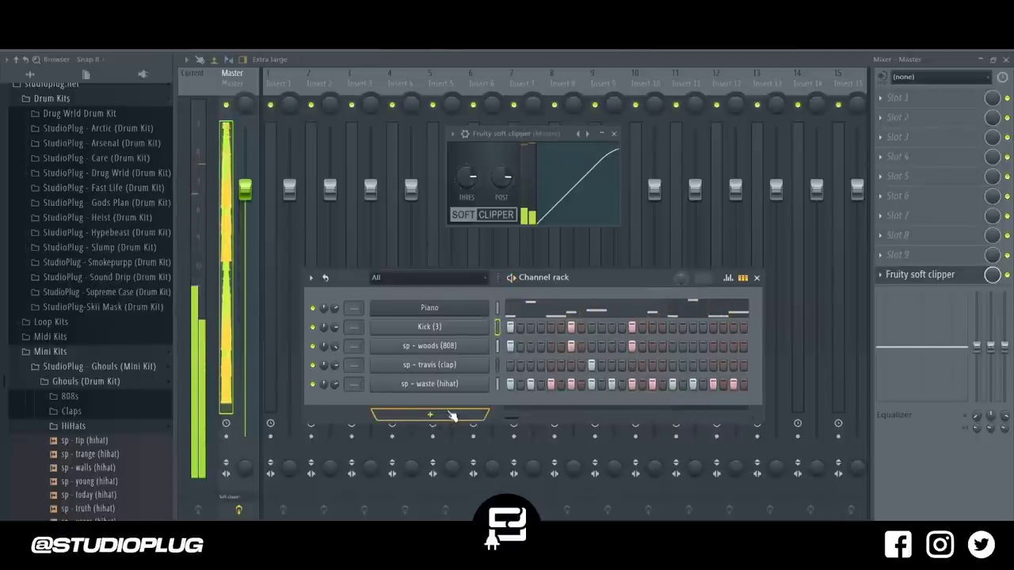
Clone the Piano channel and load the Arp - Transaction patch from the StudioPlug - Blvck Space bank in Omnisphere's Sharing directory
click(496, 309)
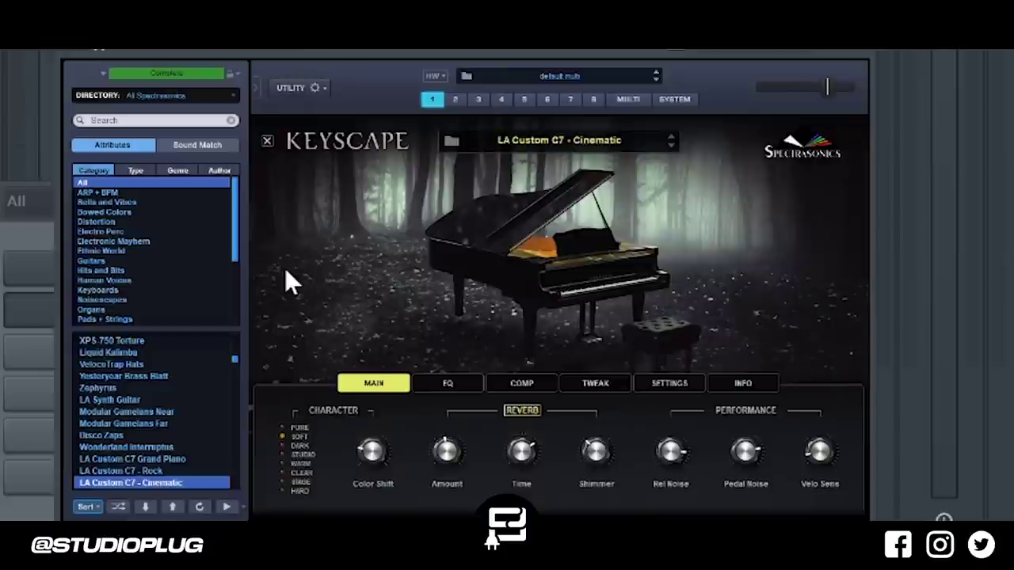
click(179, 95)
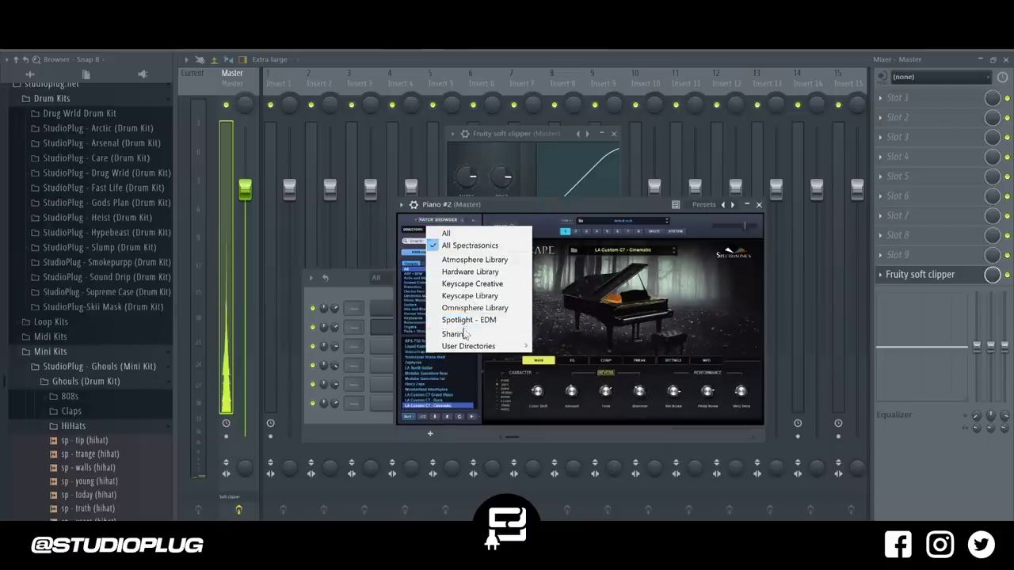
click(464, 333)
click(448, 304)
click(426, 363)
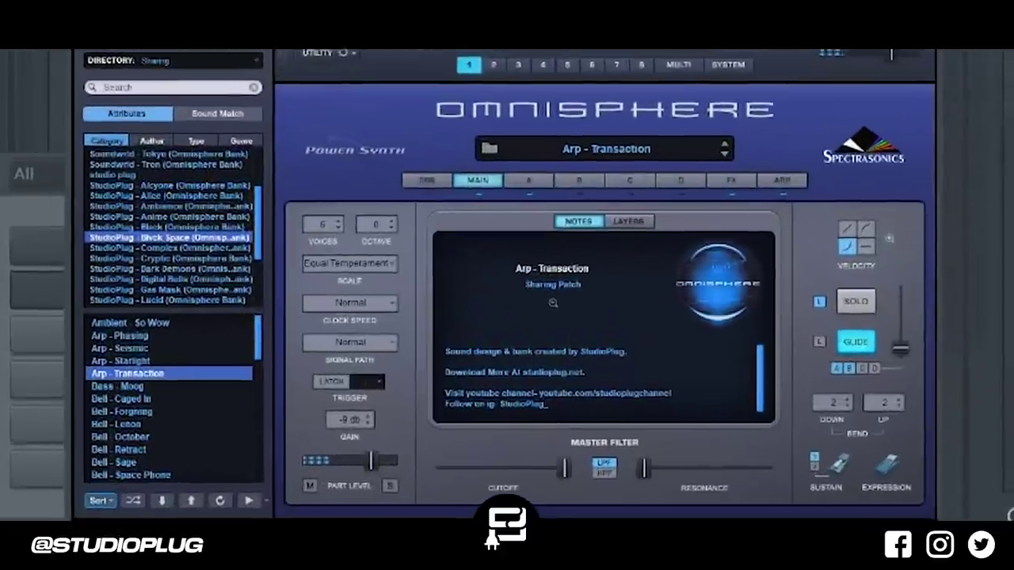
click(362, 294)
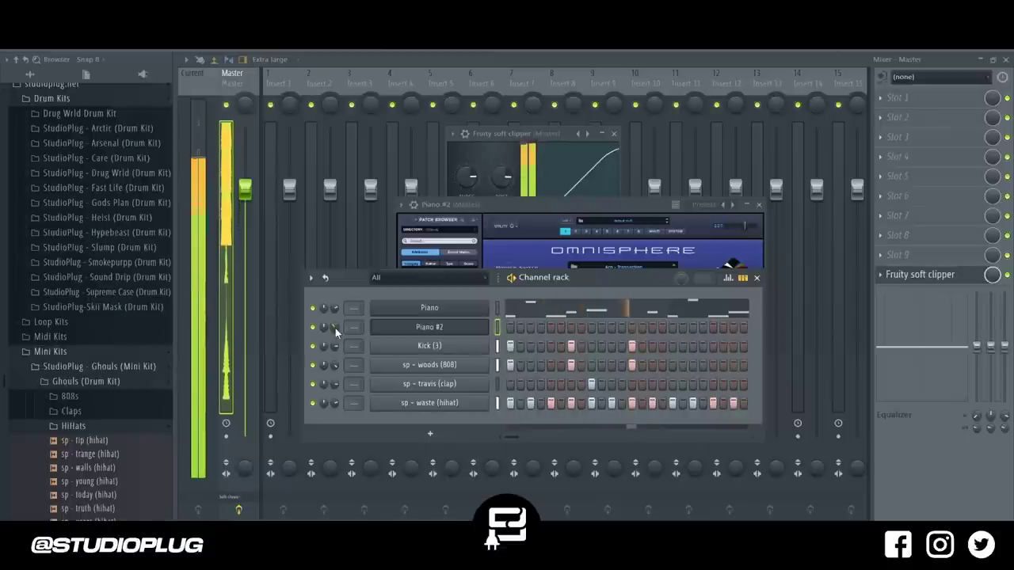
Switch the Piano #2 channel's Omnisphere patch to Bell - Caged In
click(387, 329)
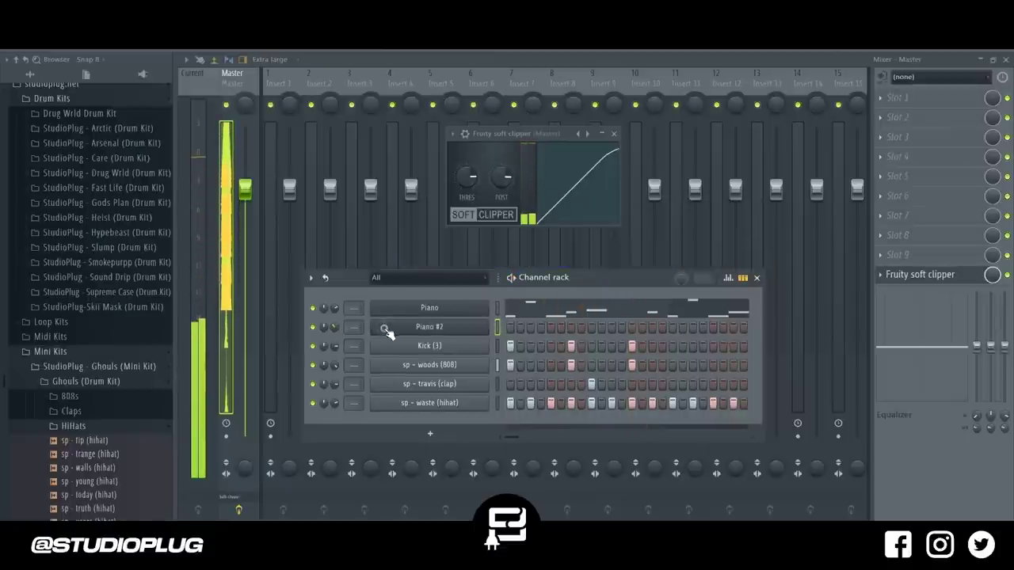
click(387, 330)
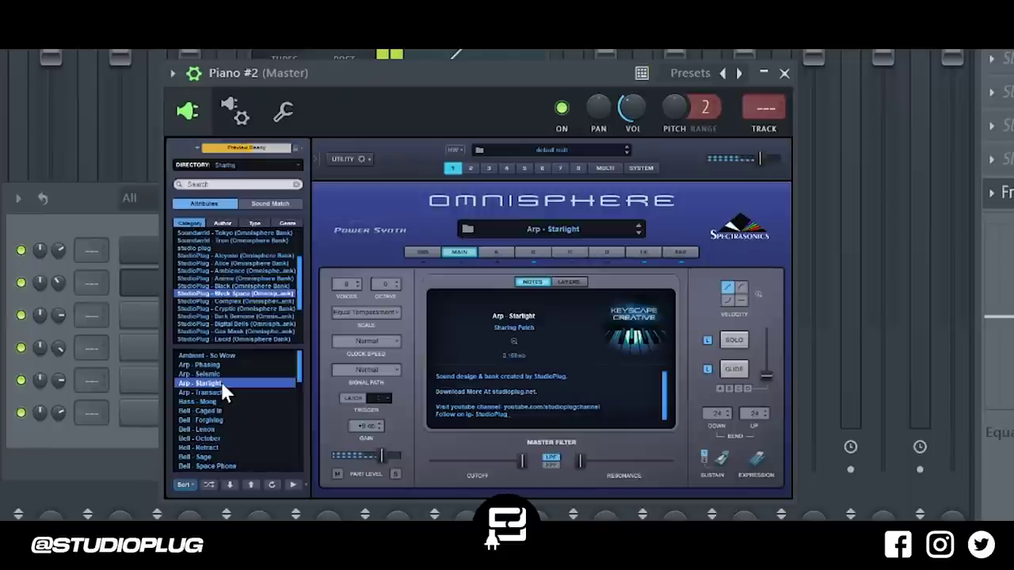
click(221, 411)
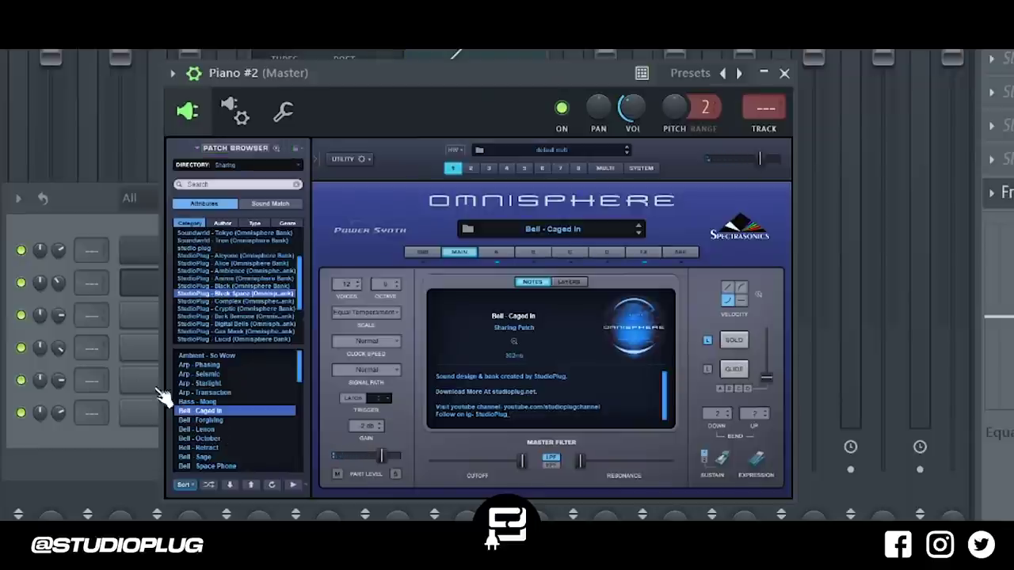
Place G6 notes at the start of bars 1 and 2 and a D6 note midway through bar 2 on Piano #2, and clone the channel
click(53, 290)
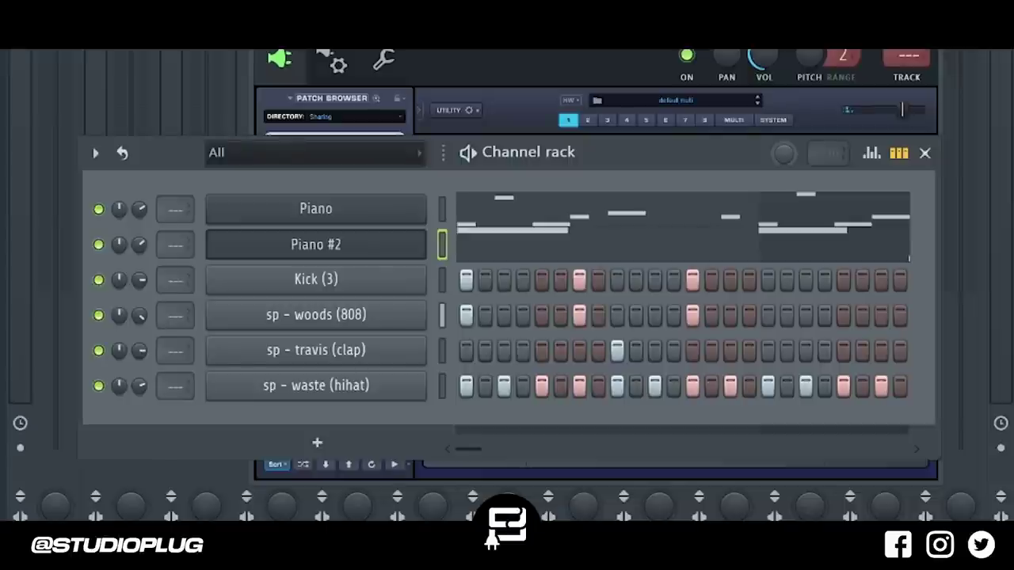
click(561, 260)
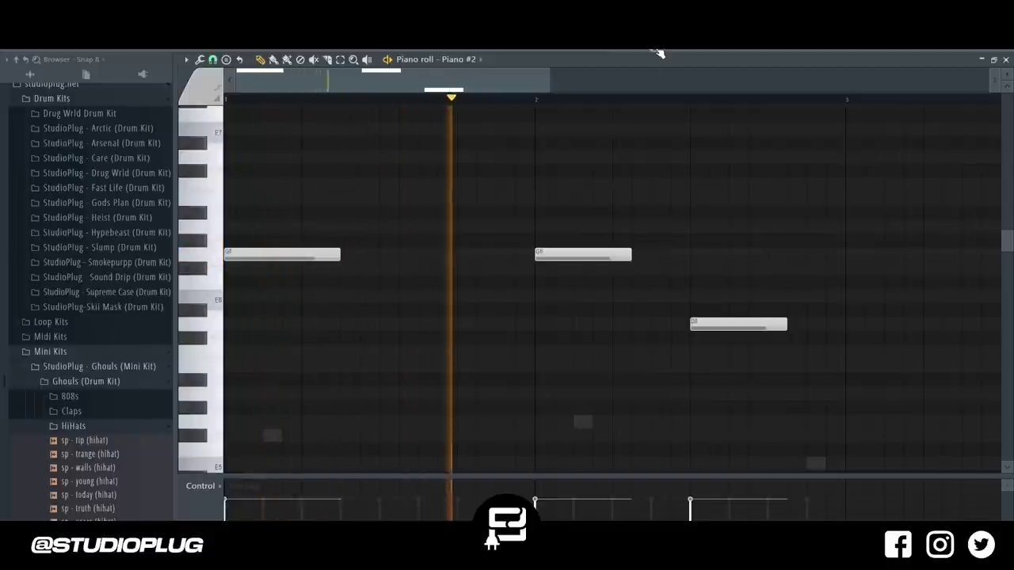
key(F6)
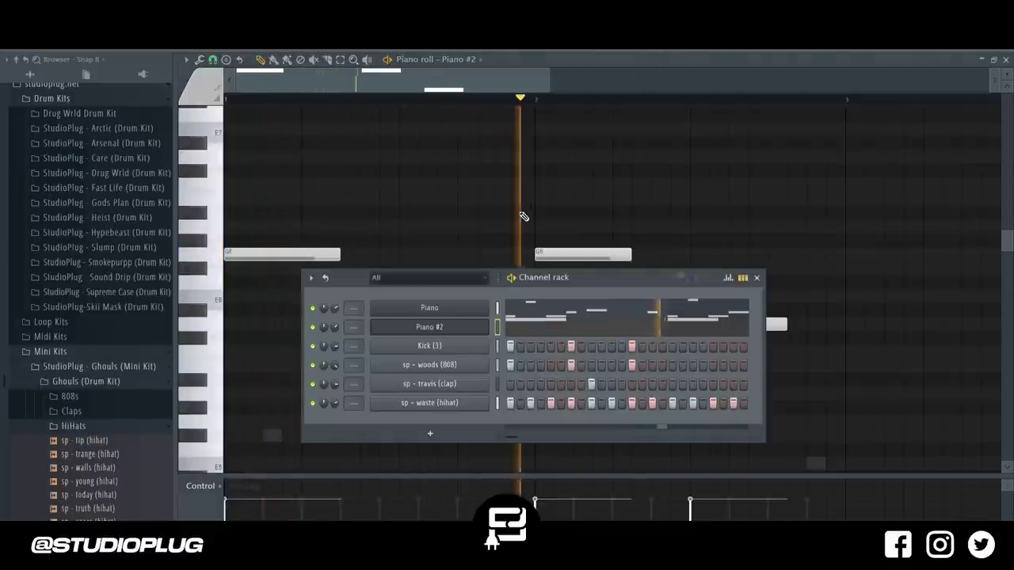
click(401, 330)
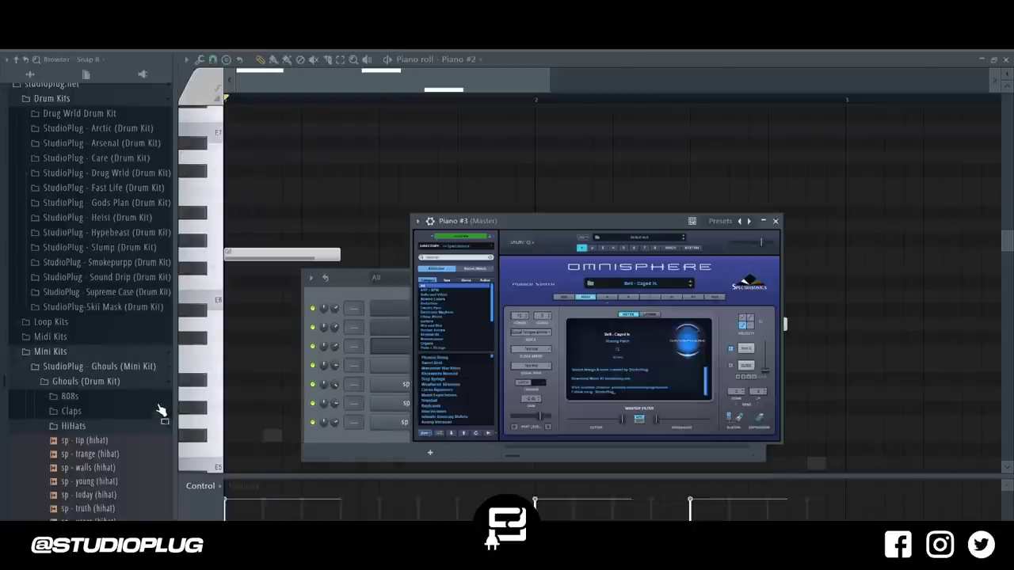
Add the sp - voices (open hat) sample from the Ghouls kit to the channel rack, with hits on steps 5 and 21
click(135, 425)
click(107, 471)
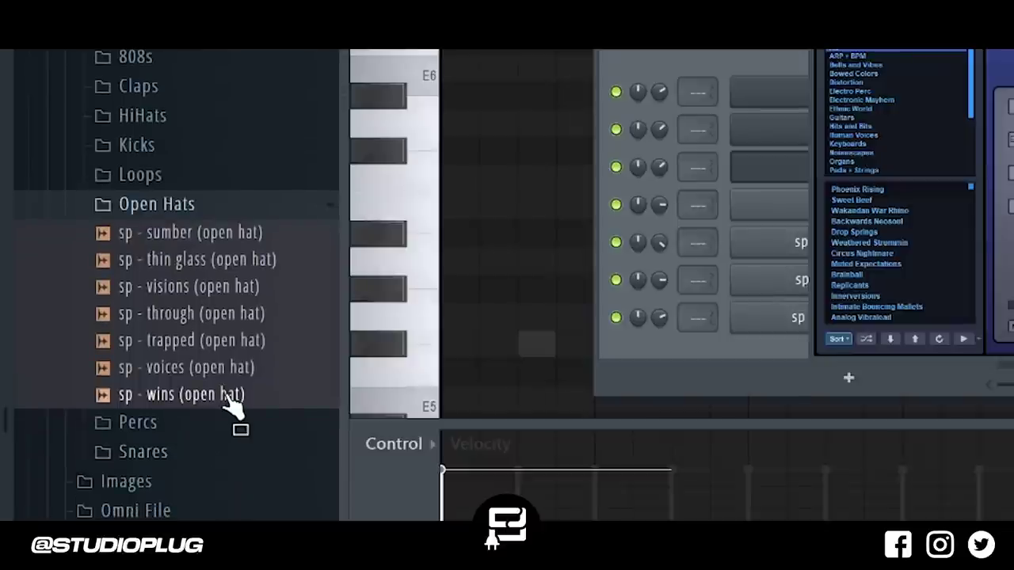
click(232, 371)
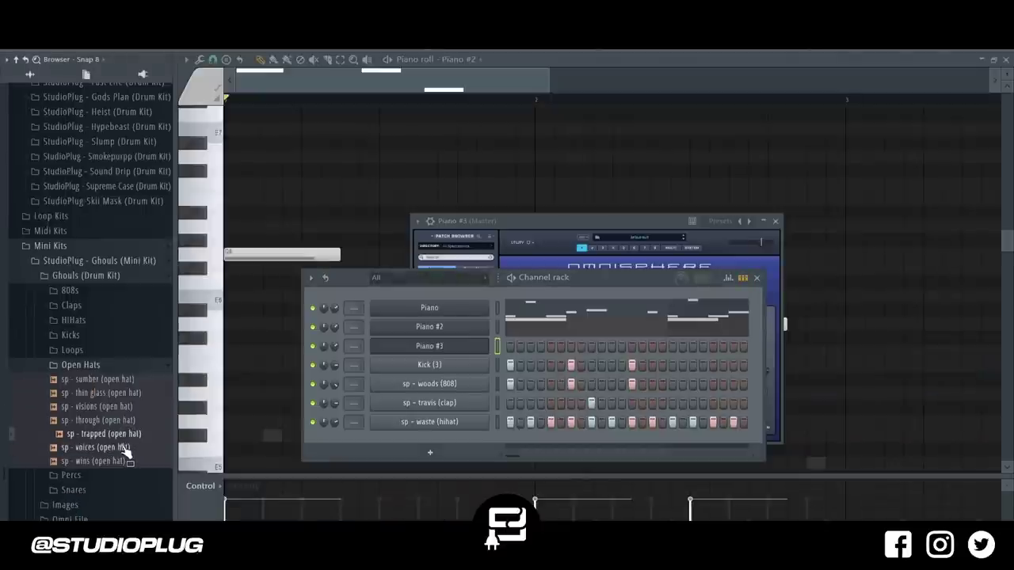
drag(388, 445, 428, 443)
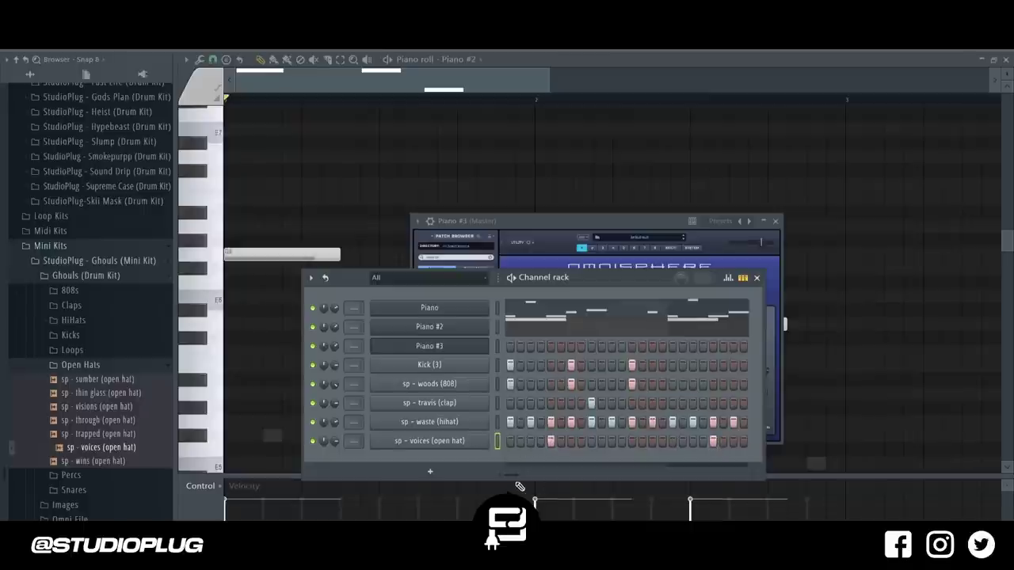
Widen and reposition the channel rack to show the whole pattern, and start playback
drag(763, 278, 919, 278)
drag(770, 283, 746, 183)
key(space)
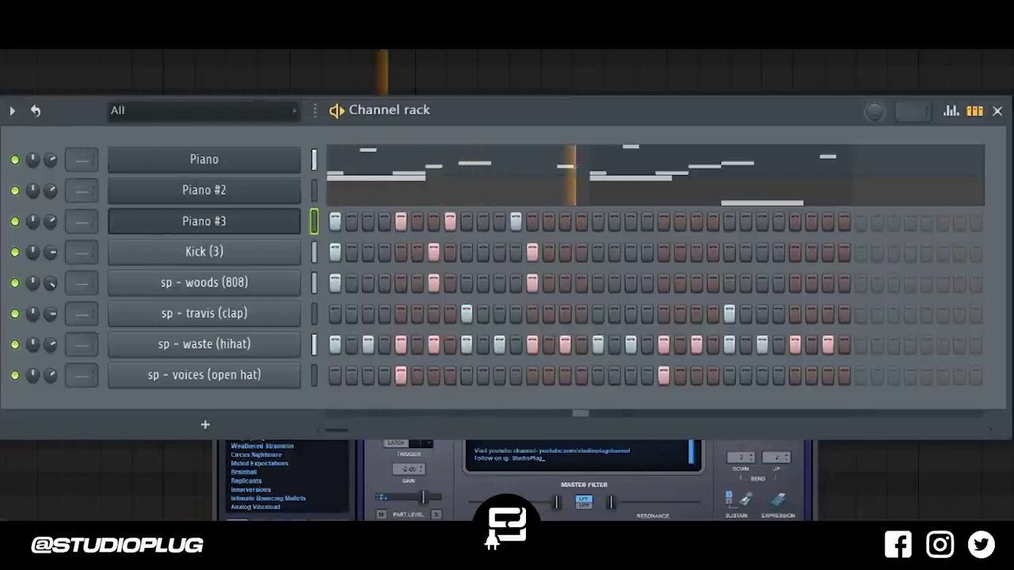
Enter an eight-note melody across two bars on the Piano #3 channel
key(q)
key(q)
key(q)
key(q)
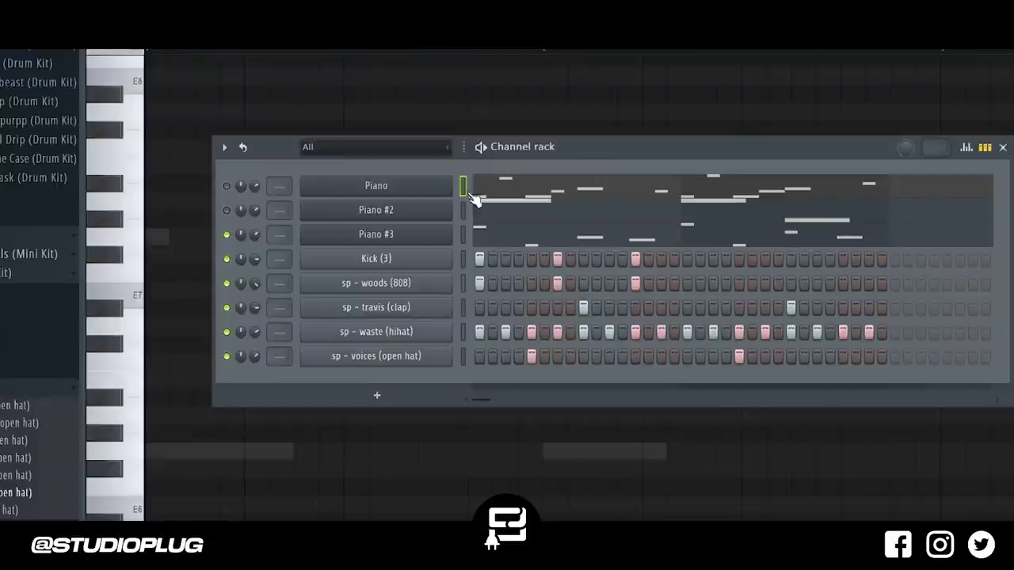
Clone the Piano channel and enter one note spanning both bars in the copy, lowered two octaves from B4 to B2
click(469, 194)
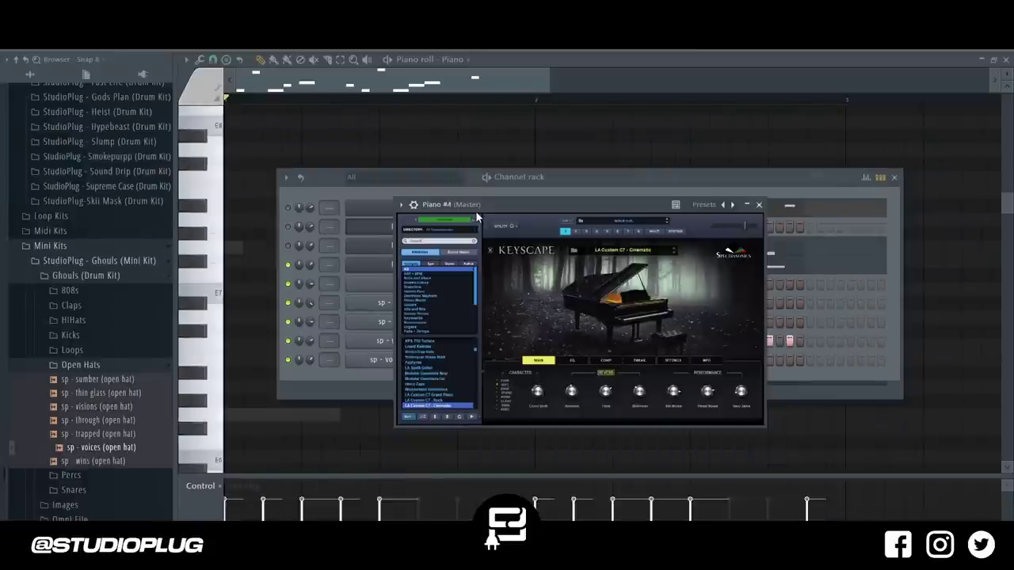
click(374, 228)
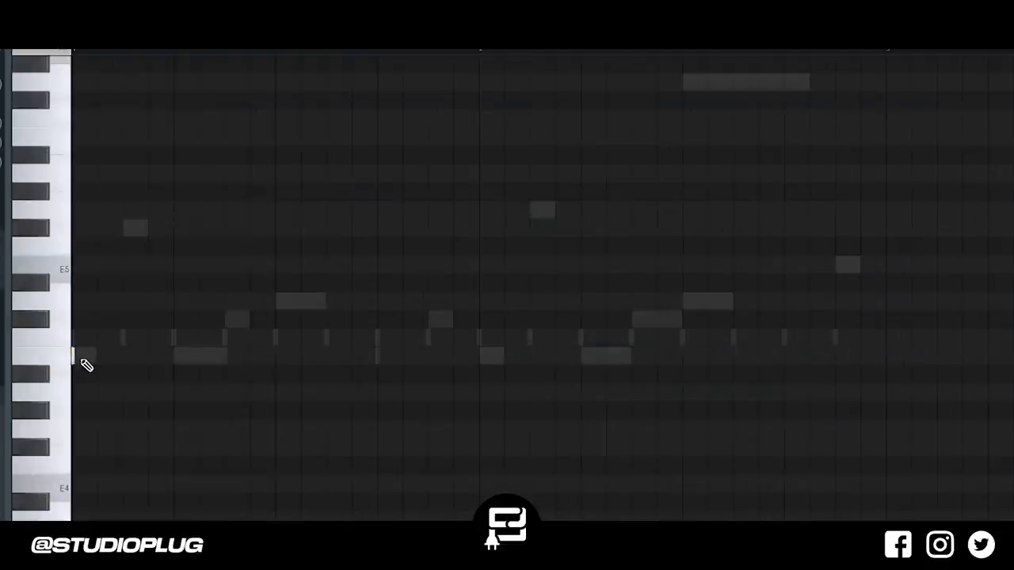
drag(95, 355, 851, 375)
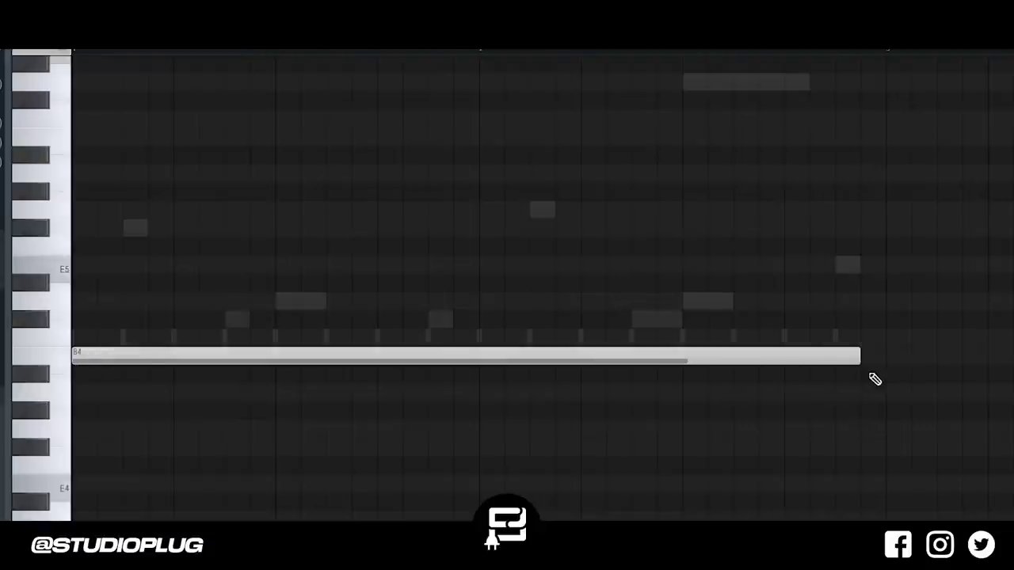
key(Delete)
scroll(875, 379, down, 5)
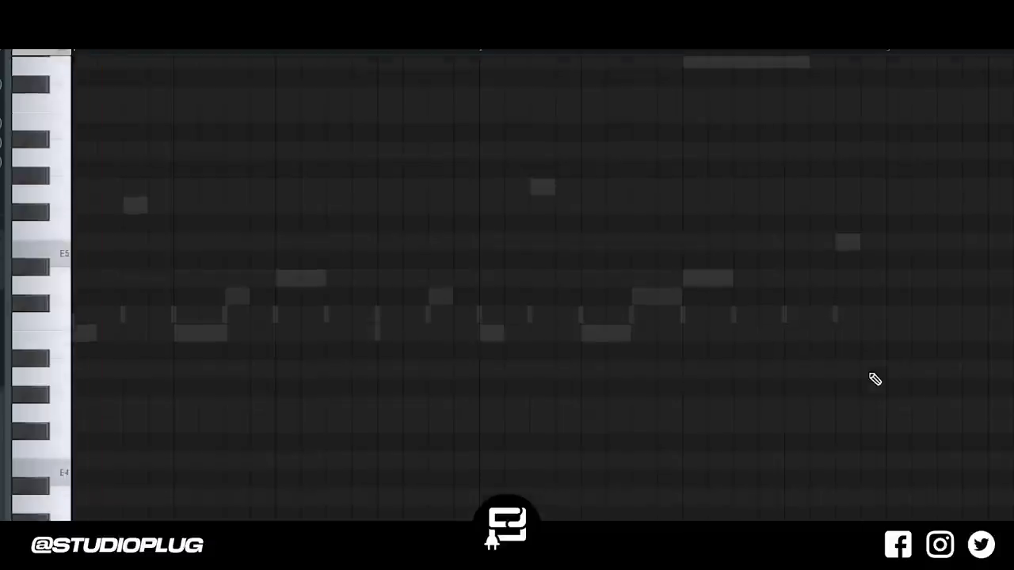
key(ctrl+Down)
key(space)
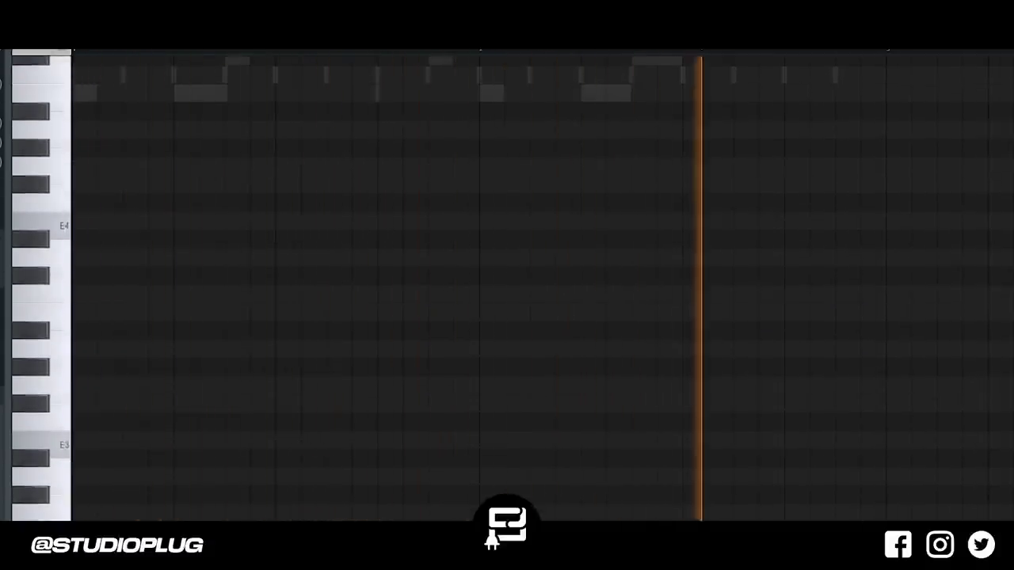
scroll(721, 243, down, 3)
scroll(722, 243, down, 5)
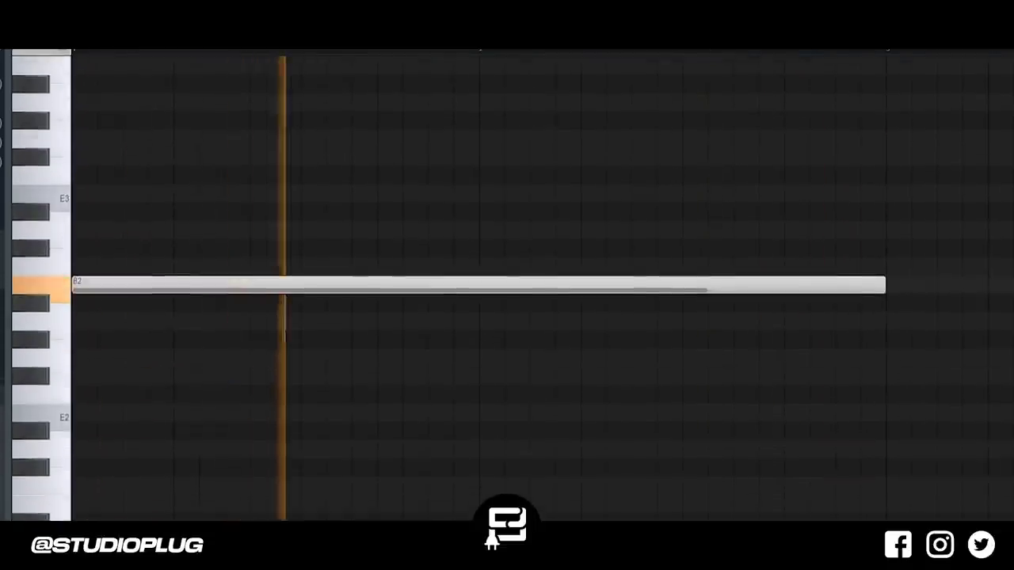
In the sp - waste (hihat) piano roll, set the snap to 1/2 step and paint a five-note D#5 roll from beat 3 of bar 1
key(F6)
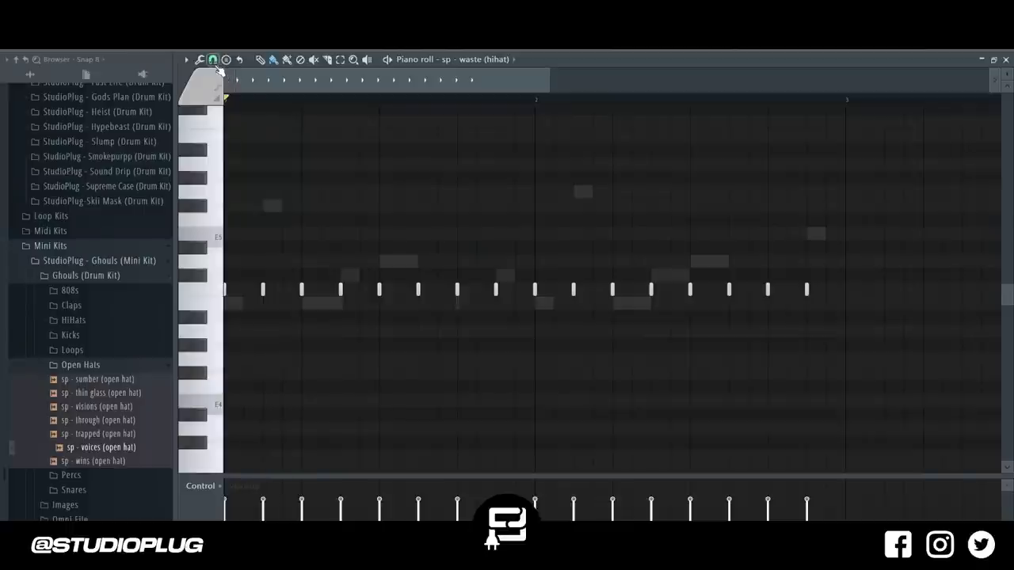
click(214, 62)
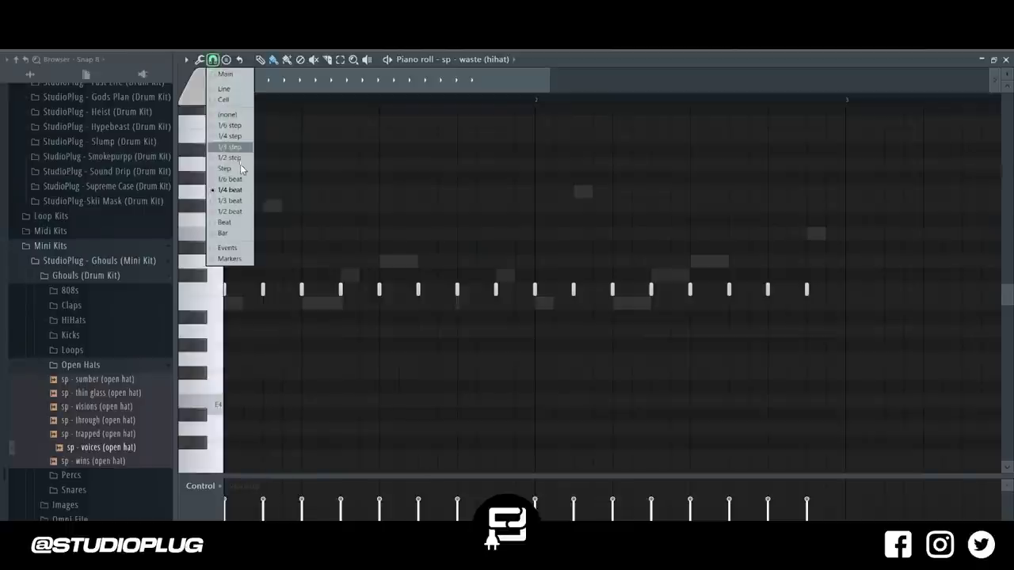
click(241, 168)
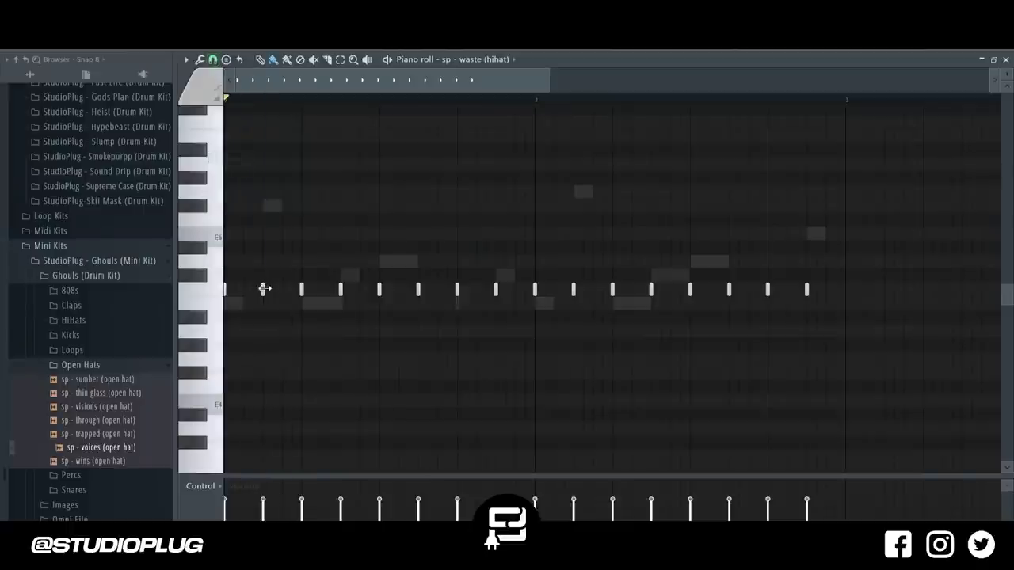
key(space)
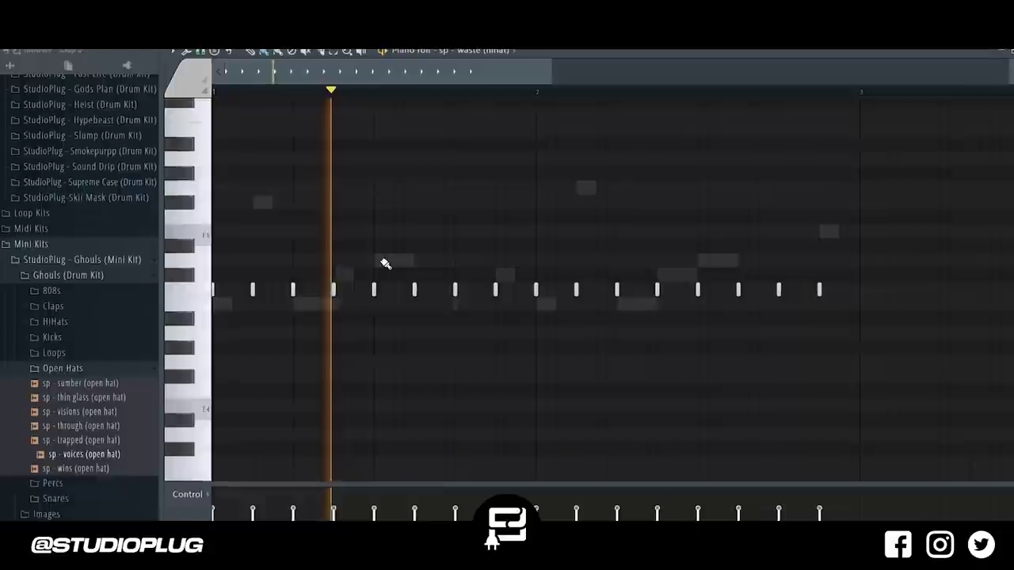
drag(374, 242, 422, 242)
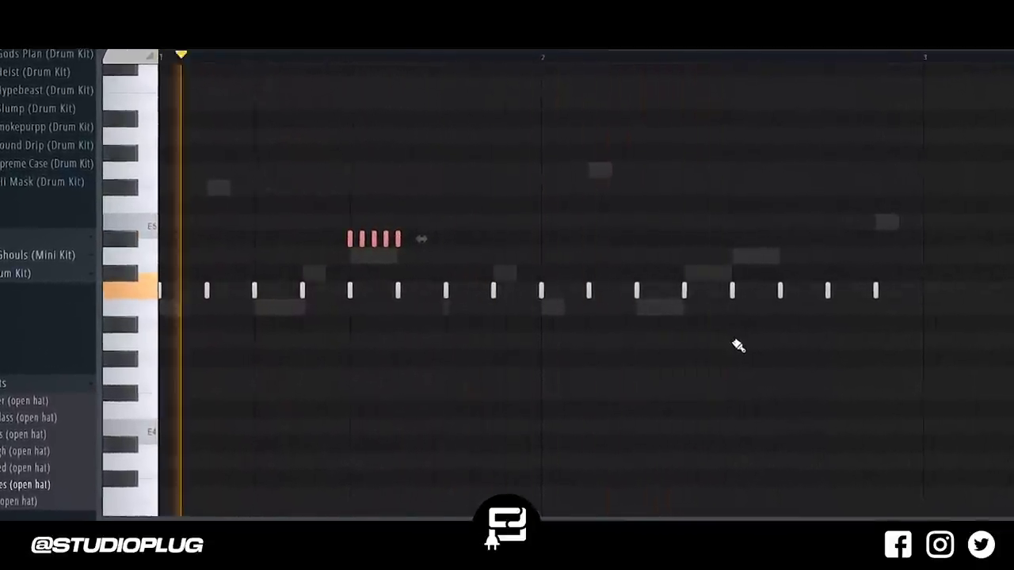
Paint a five-note G4 hi-hat roll from beat 3 of bar 2 and add single D#5 hits on step 7 of both bars
mouse_move(744, 381)
mouse_down()
mouse_move(834, 380)
mouse_move(864, 395)
mouse_up()
key(Delete)
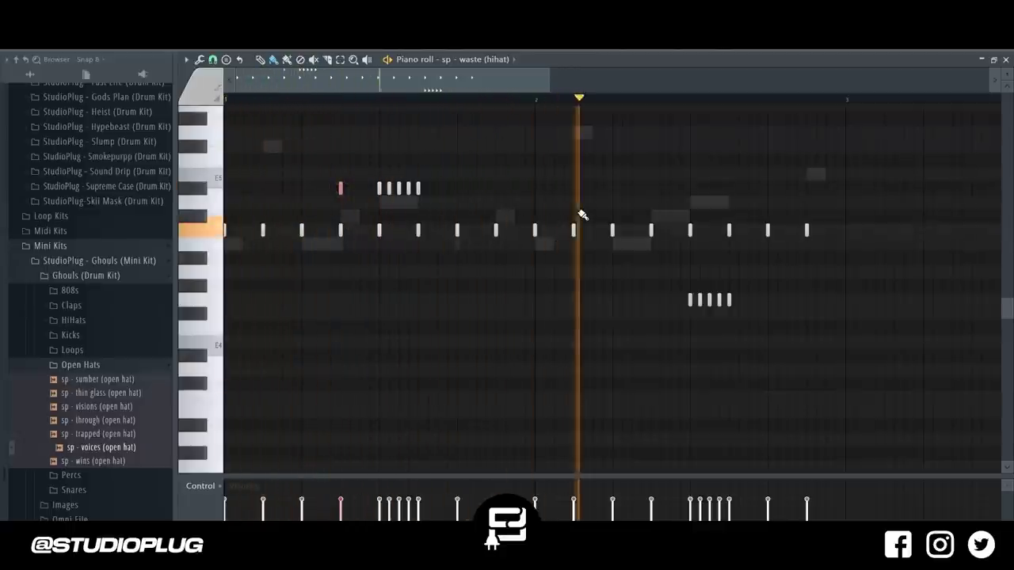
click(651, 189)
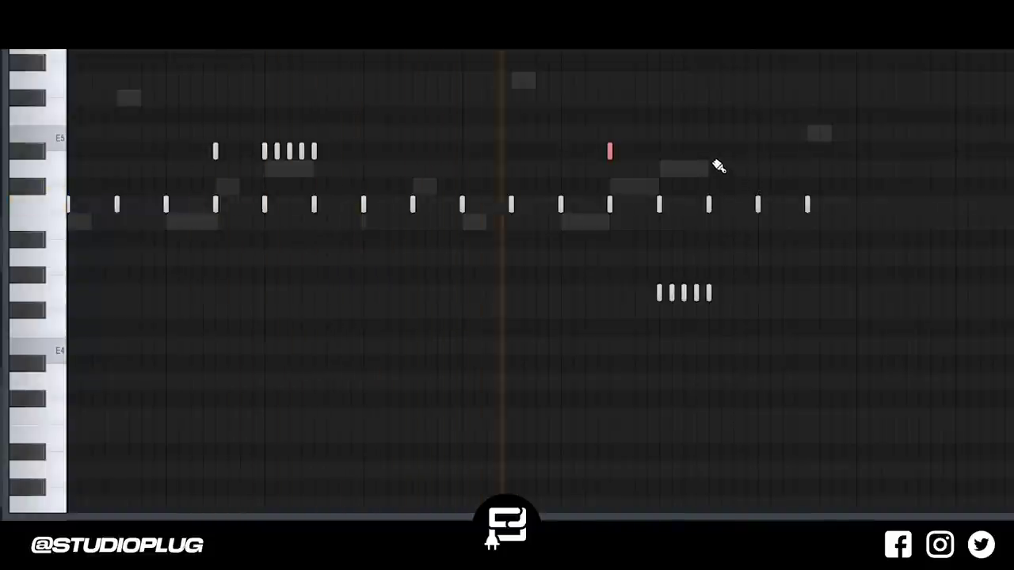
Add a D#5 hi-hat hit on step 11 of bar 2 and G4 hits on steps 13 and 15
key(space)
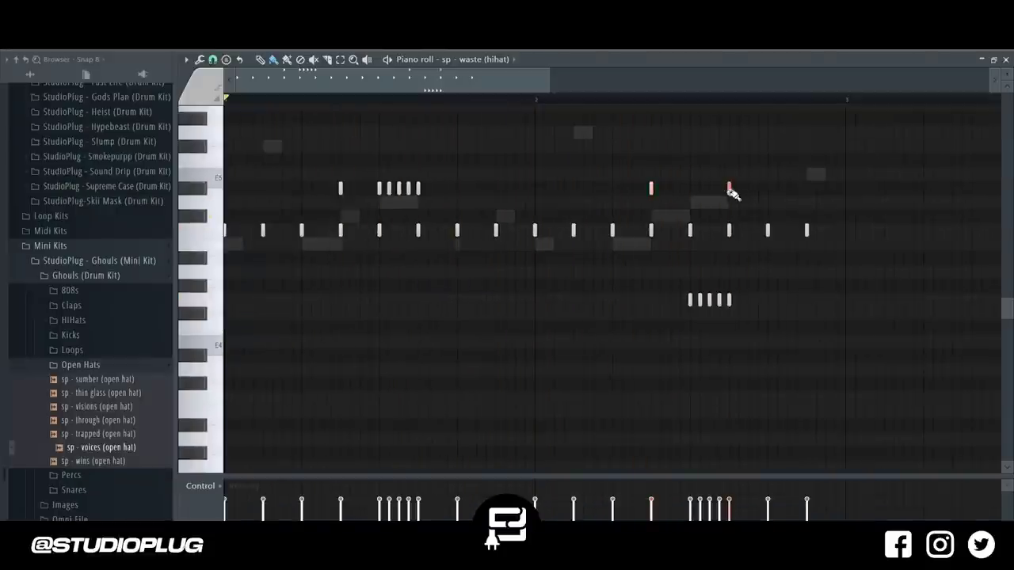
key(space)
click(806, 300)
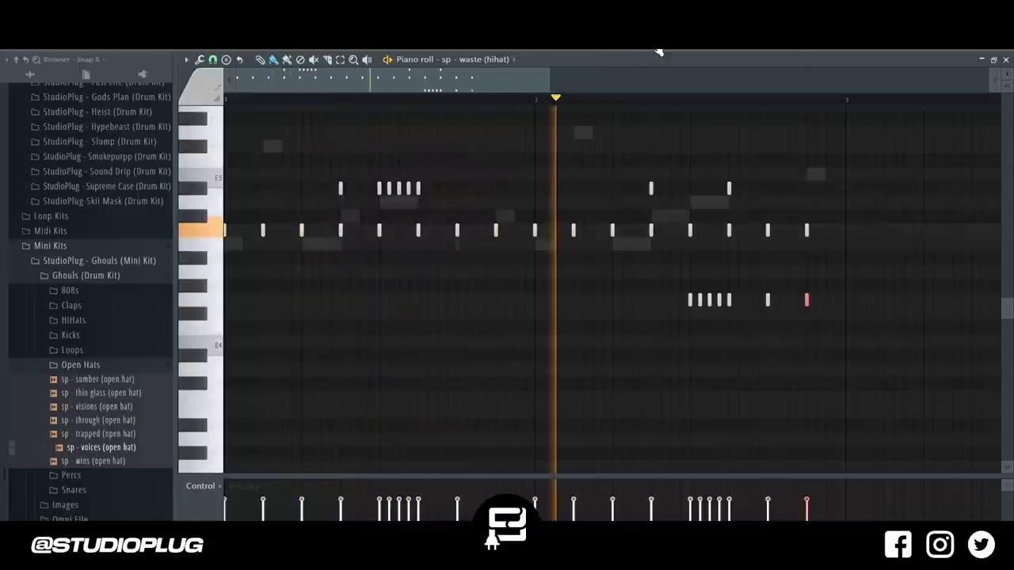
Colour all channels with a blue-to-purple gradient and route them to consecutive mixer tracks starting at Insert 1
key(F6)
key(ctrl+a)
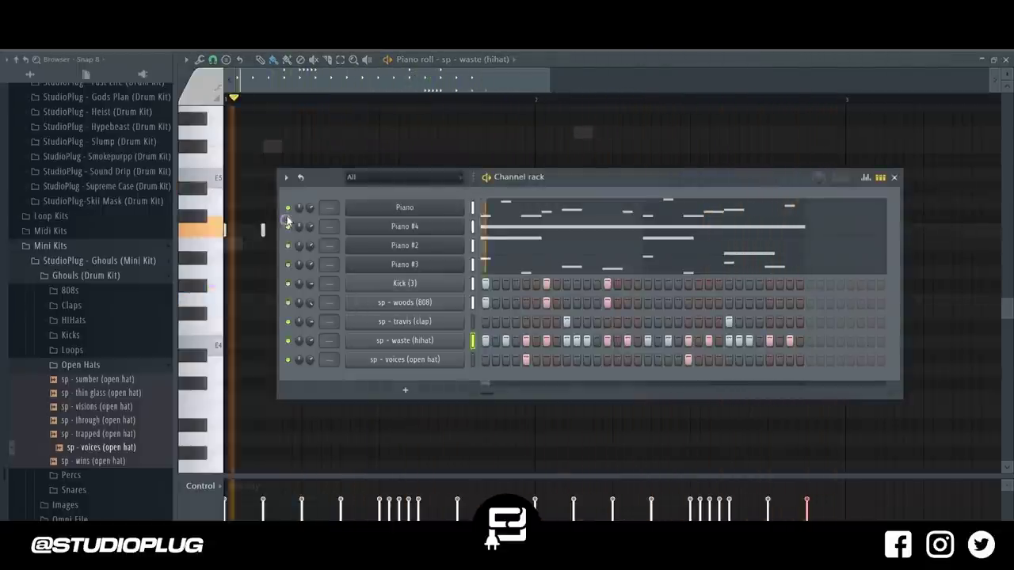
click(285, 177)
mouse_move(345, 283)
click(455, 285)
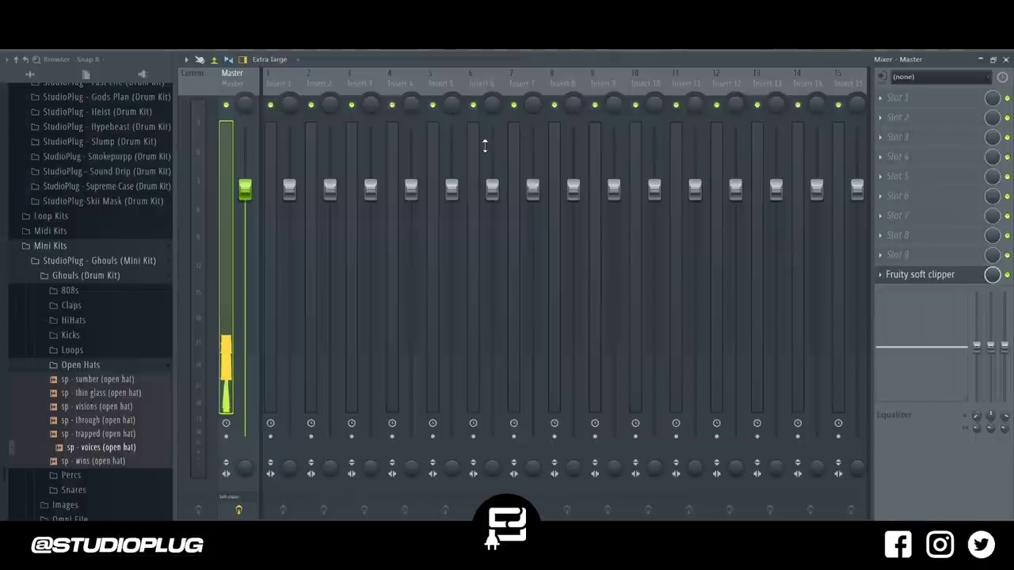
click(292, 85)
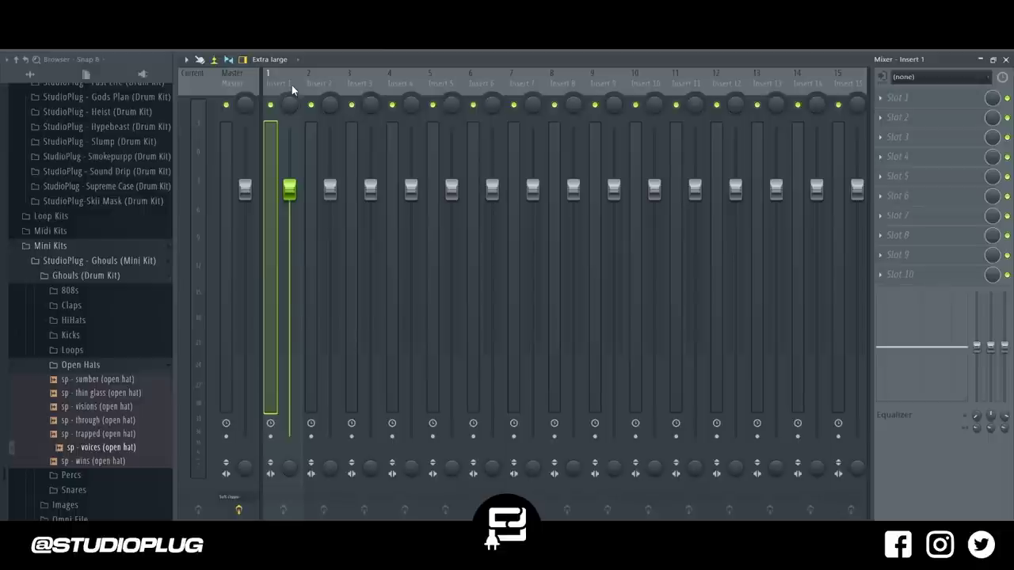
key(ctrl+shift+l)
Load the StudioPlug Official Master state on the Master mixer track
right_click(237, 84)
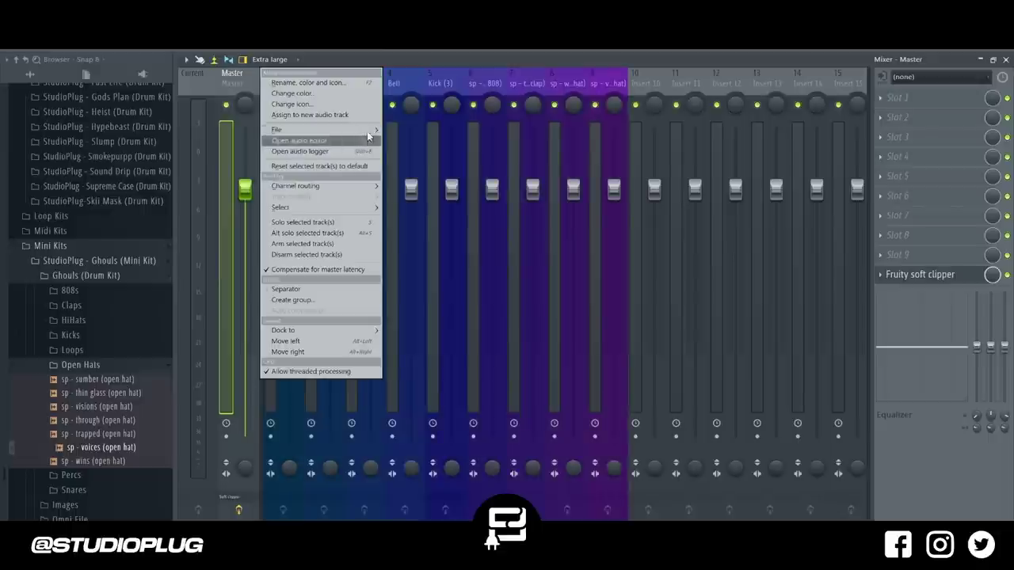
mouse_move(368, 135)
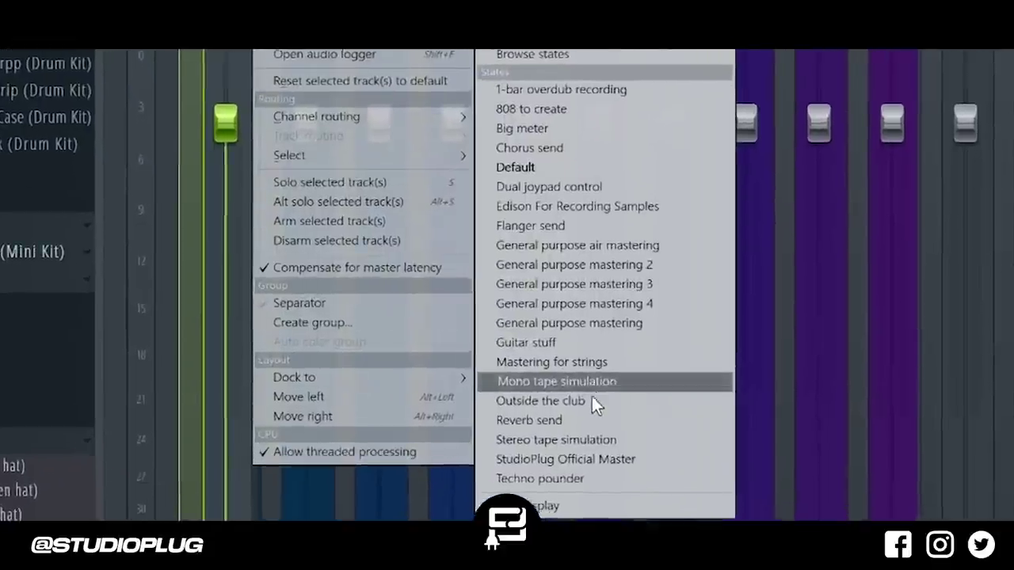
click(598, 459)
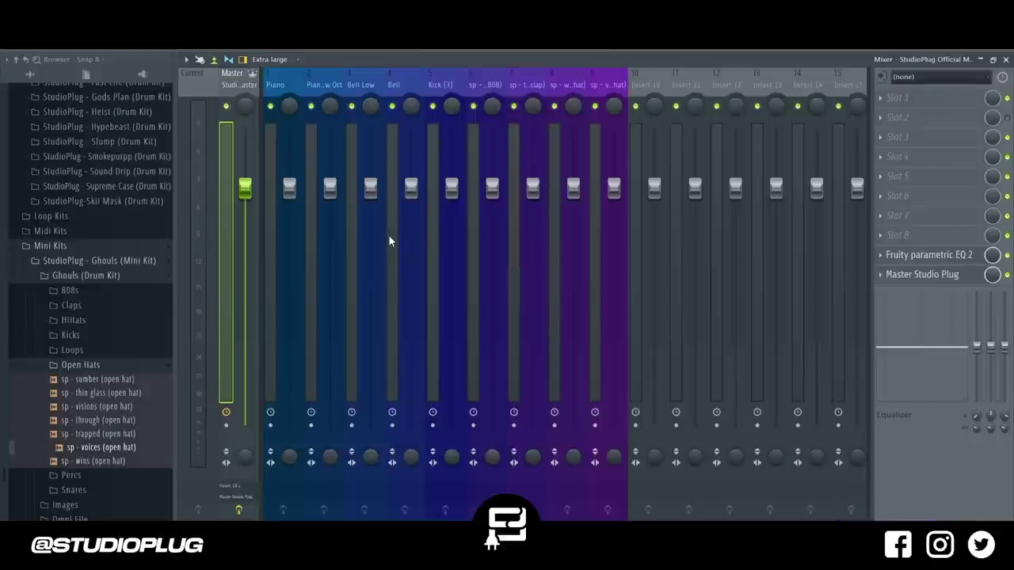
Select mixer tracks 1 to 9, from Piano to sp - voices (open hat), and lower all their faders to the minimum
click(298, 74)
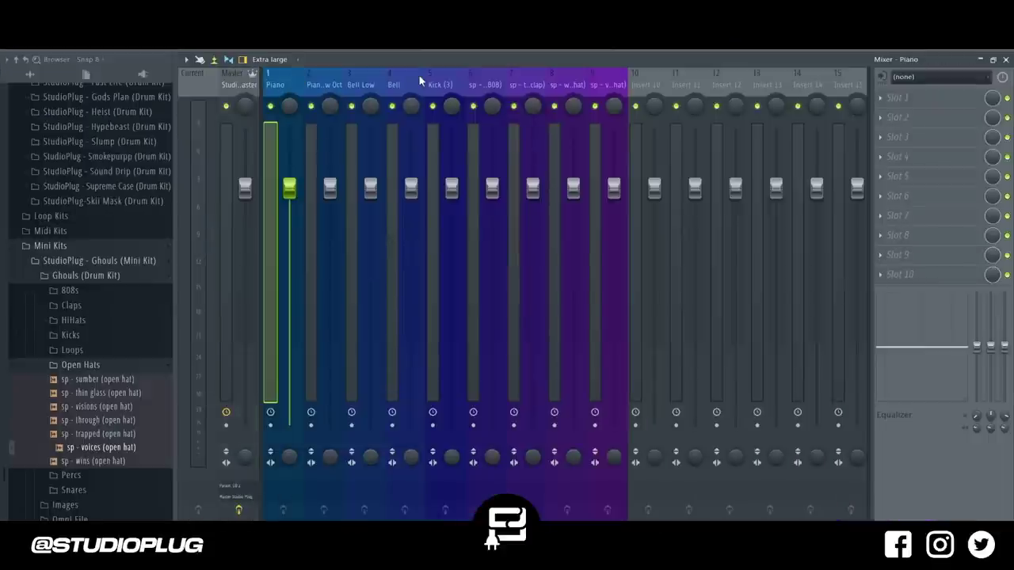
click(609, 84)
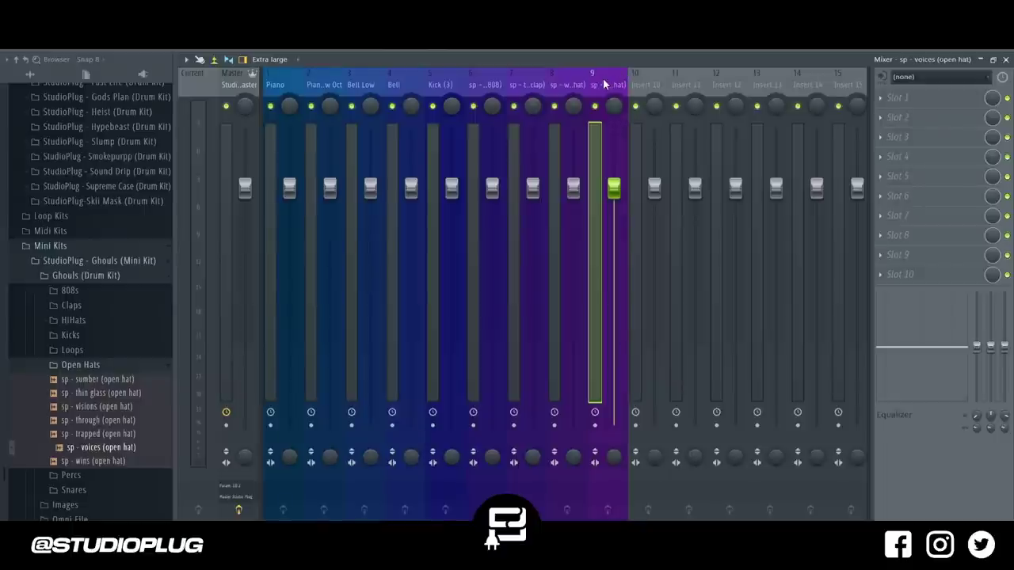
drag(602, 79, 303, 83)
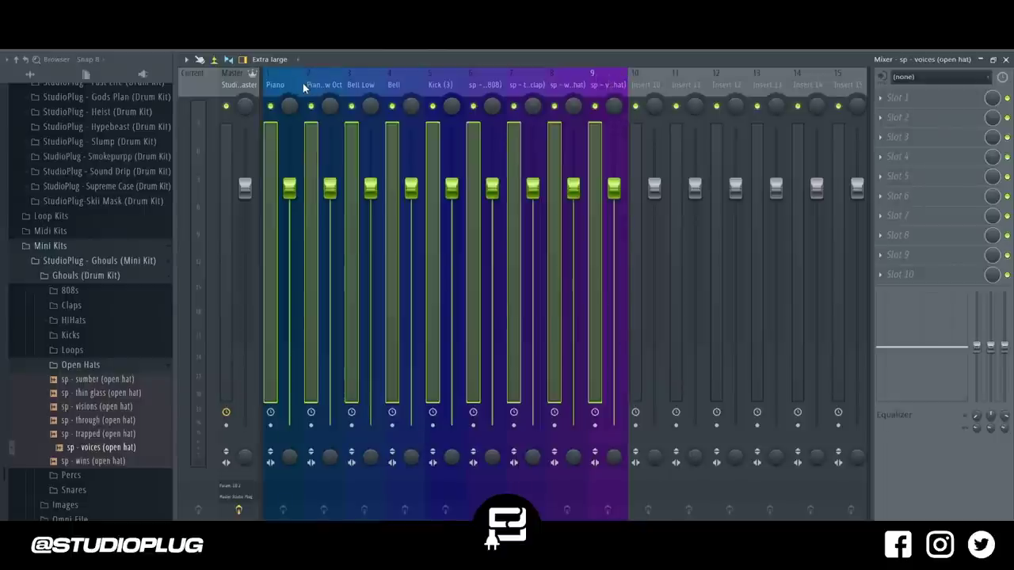
drag(290, 188, 291, 428)
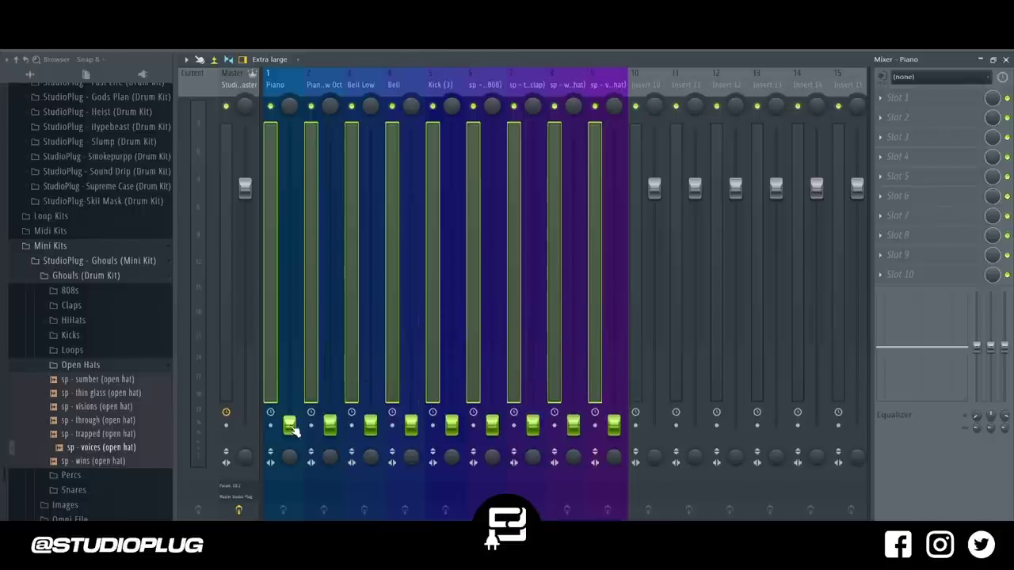
Raise the Piano mixer track's fader to about -20 dB and load RC-20 Retro Color in its first effect slot
click(284, 85)
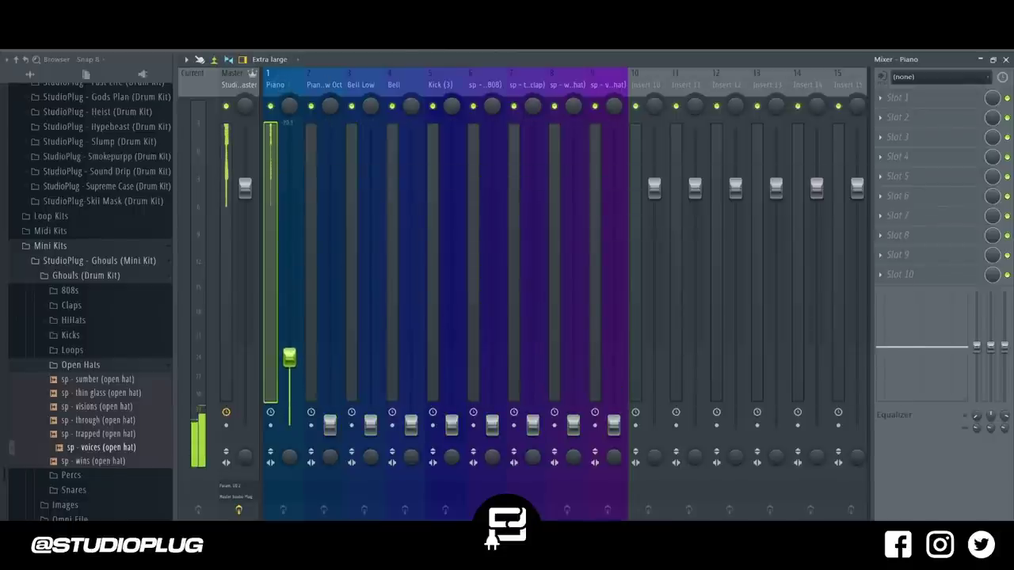
click(903, 96)
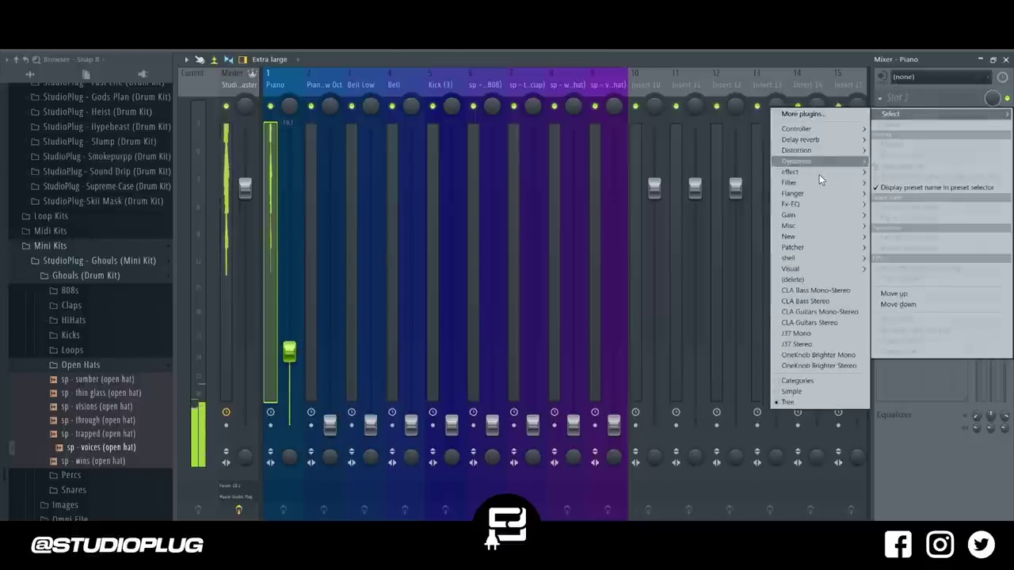
mouse_move(819, 173)
key(r)
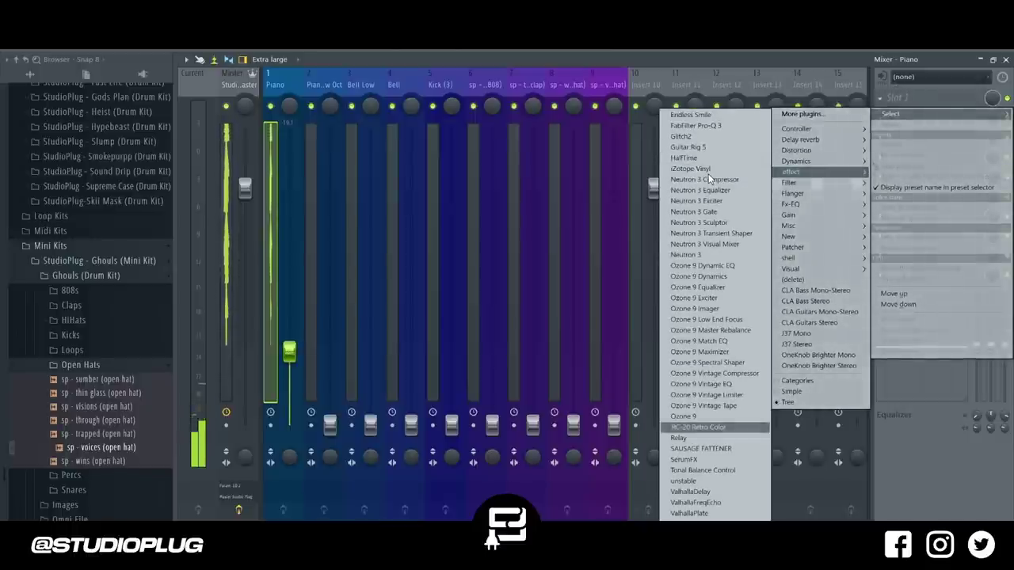
key(Return)
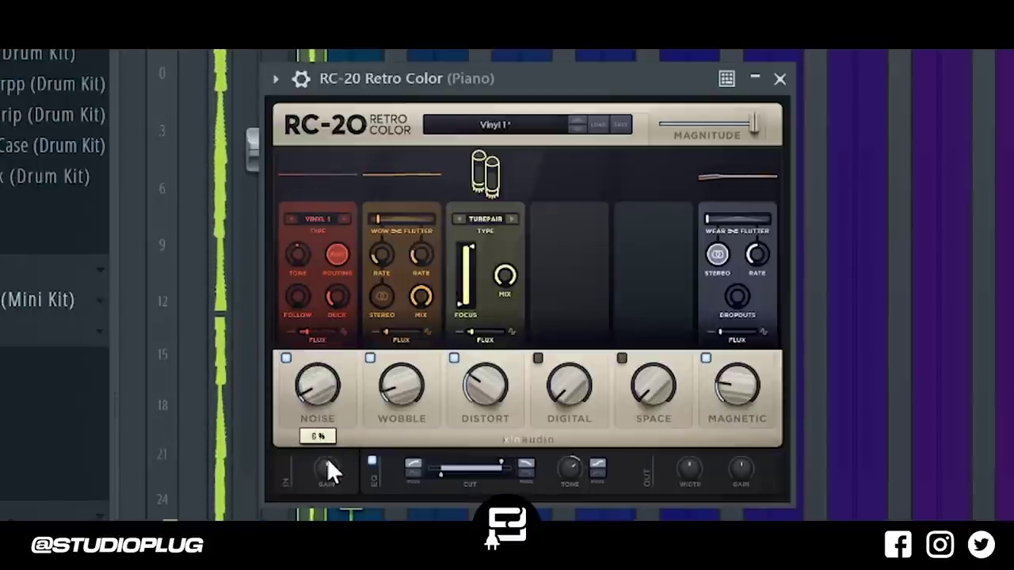
In RC-20 Retro Color, set Wobble to about 18% and adjust the EQ's low cut
drag(403, 395, 402, 383)
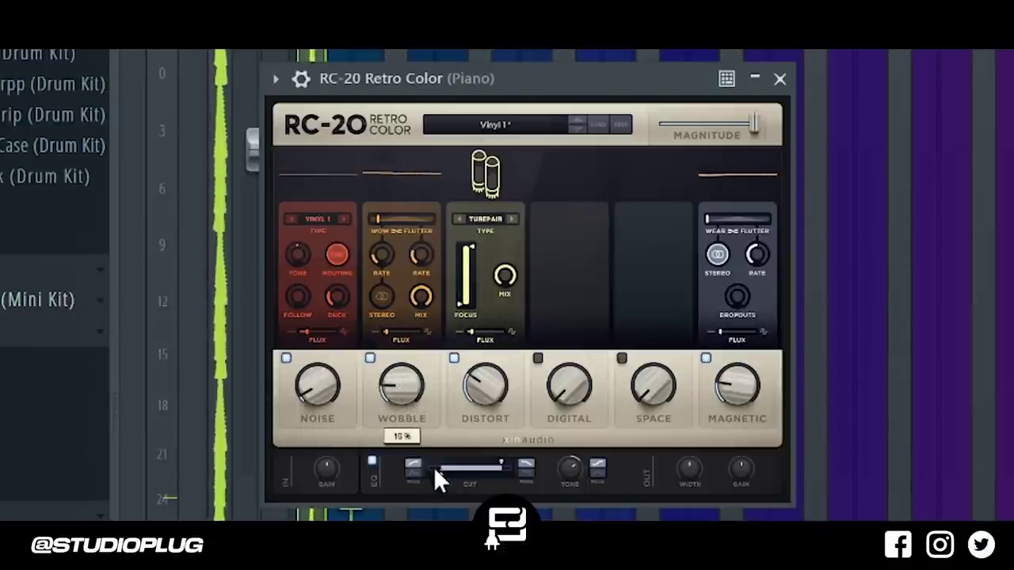
drag(440, 470, 466, 502)
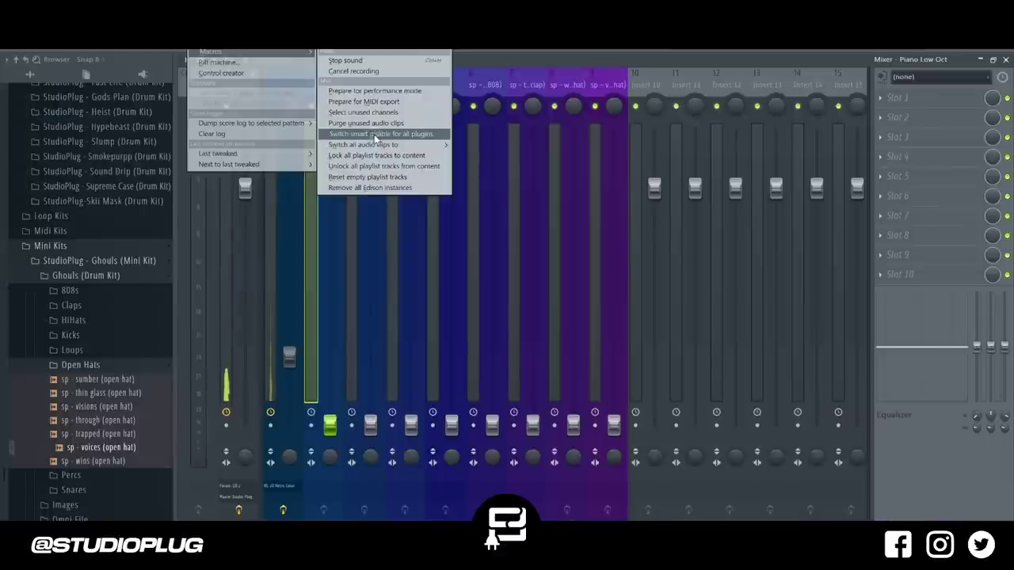
Switch smart disable for all plugins, and solo the Piano Low Oct channel while raising its mixer fader to about -21 dB
click(375, 134)
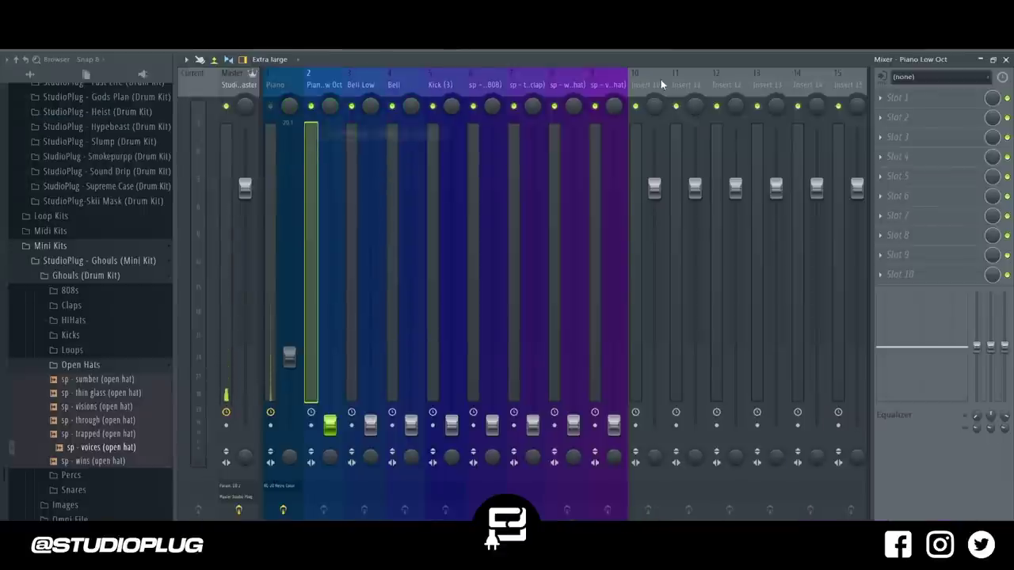
key(F6)
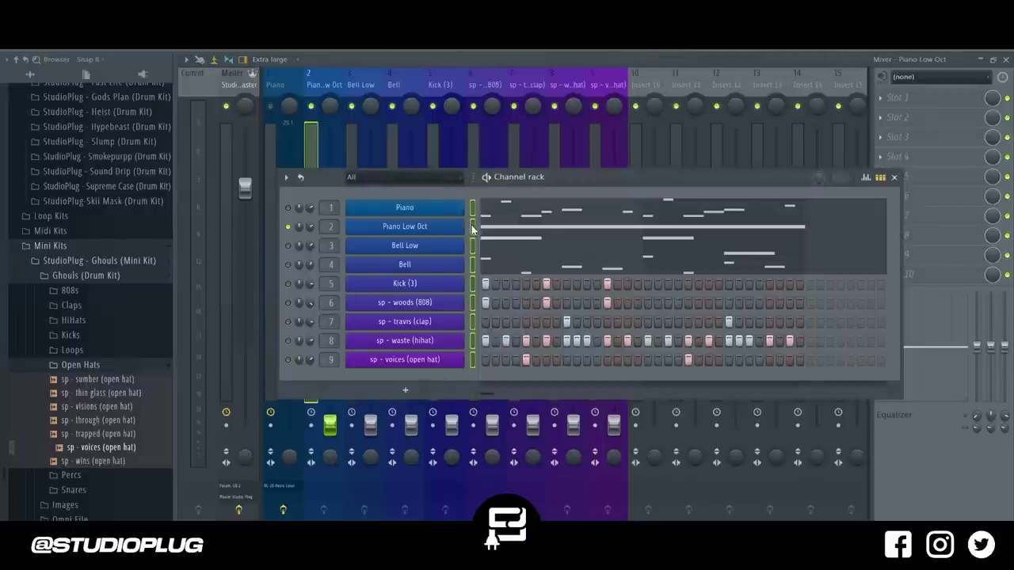
key(F6)
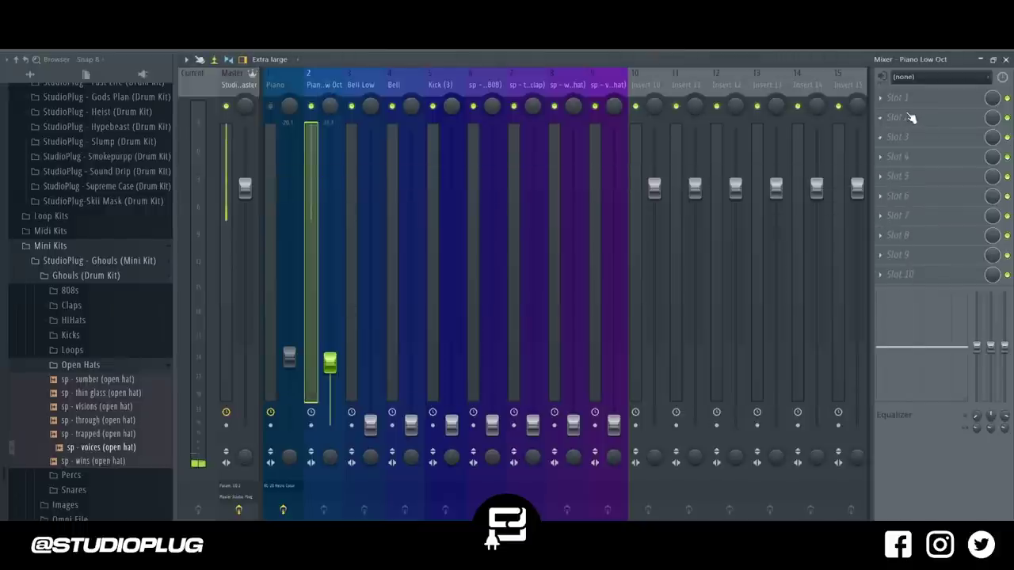
Load FabFilter Pro-Q 3 on the Piano Low Oct mixer track and add a low cut at 150 Hz
click(900, 101)
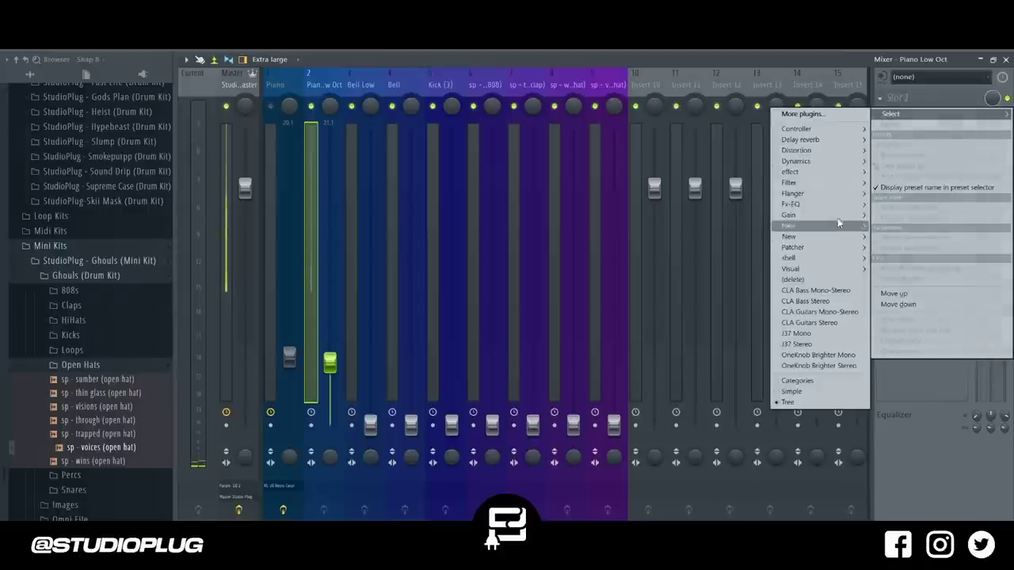
mouse_move(842, 210)
click(744, 204)
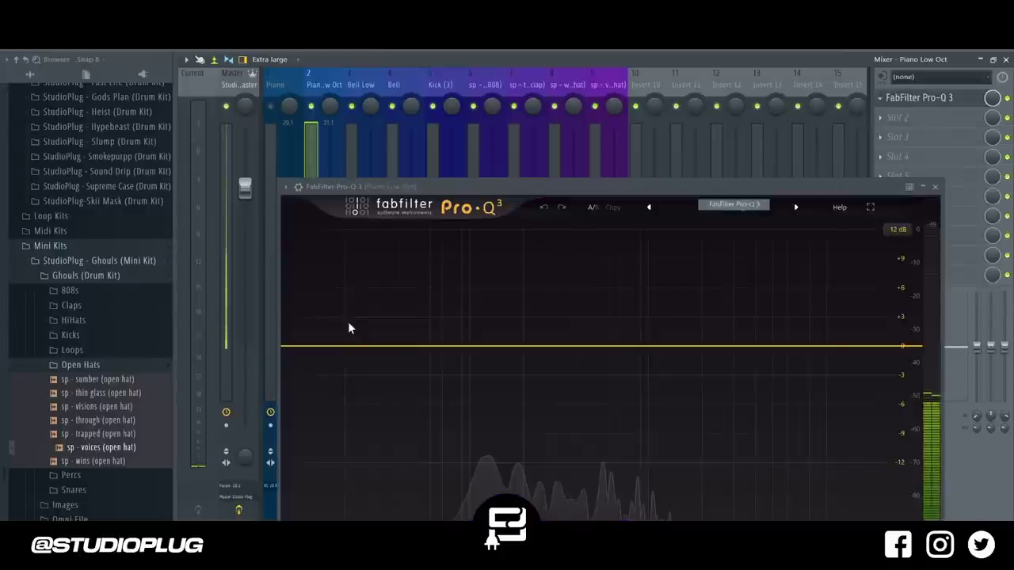
click(331, 346)
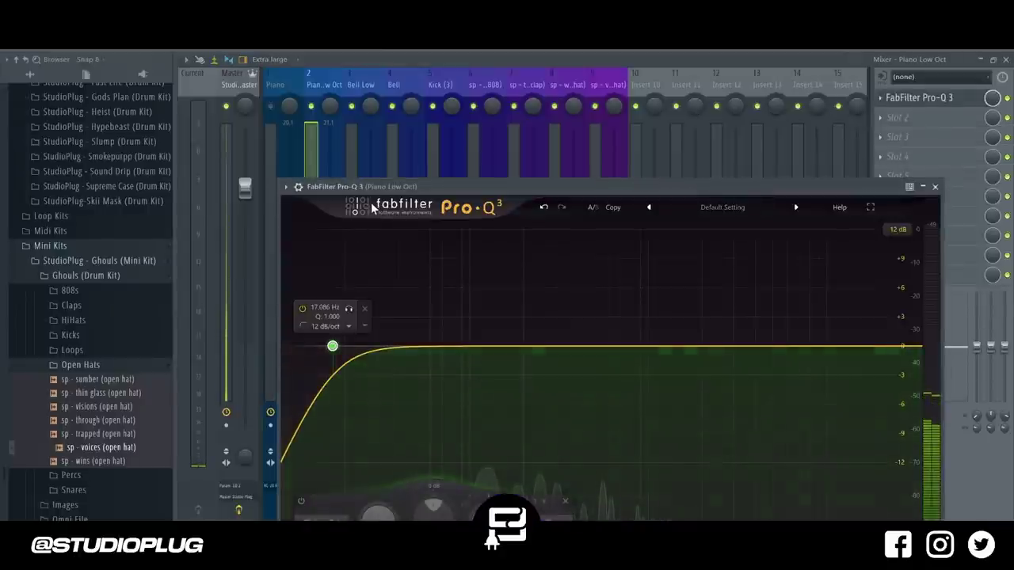
drag(402, 186, 430, 89)
double_click(411, 421)
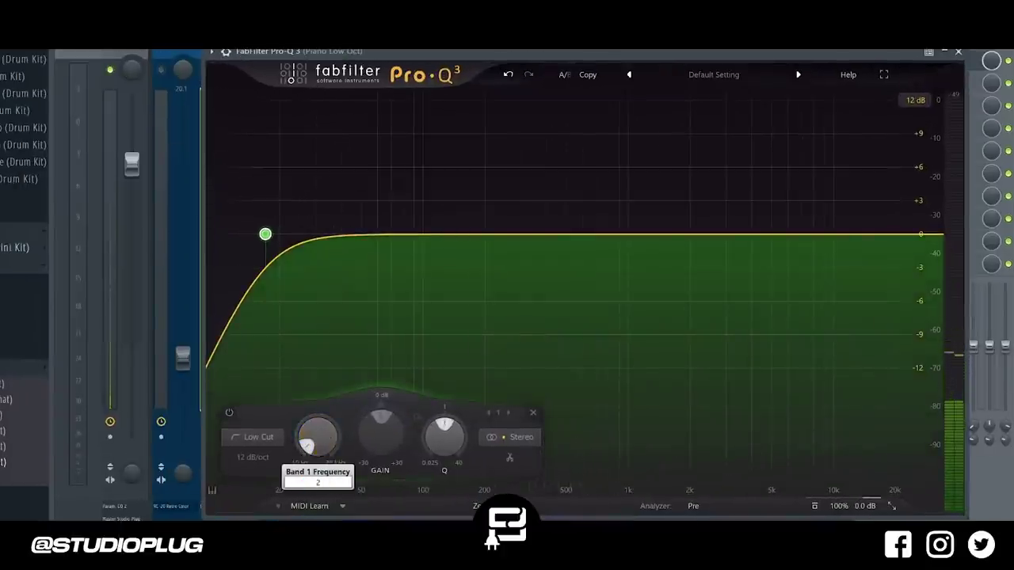
text(150)
key(Return)
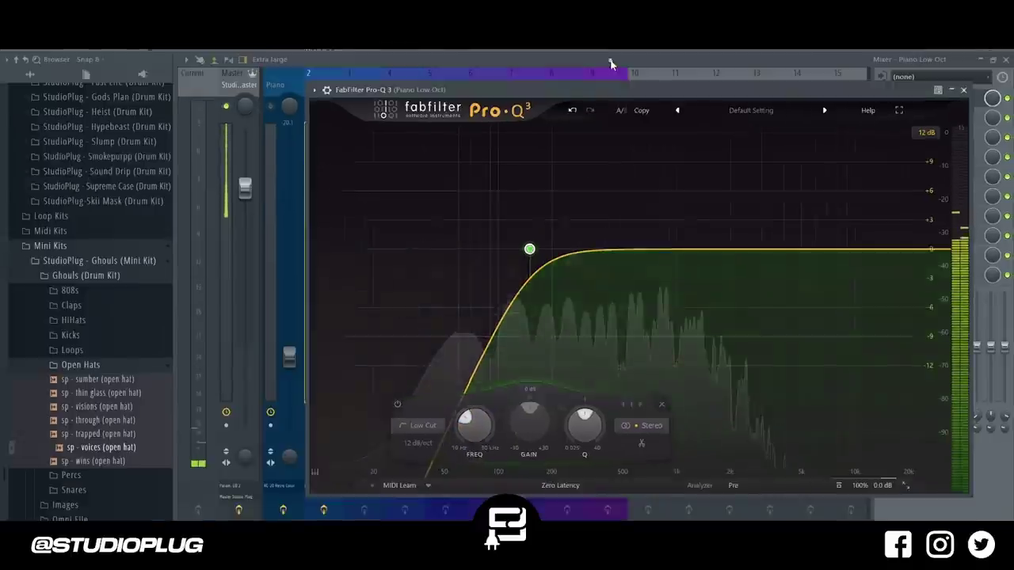
click(611, 63)
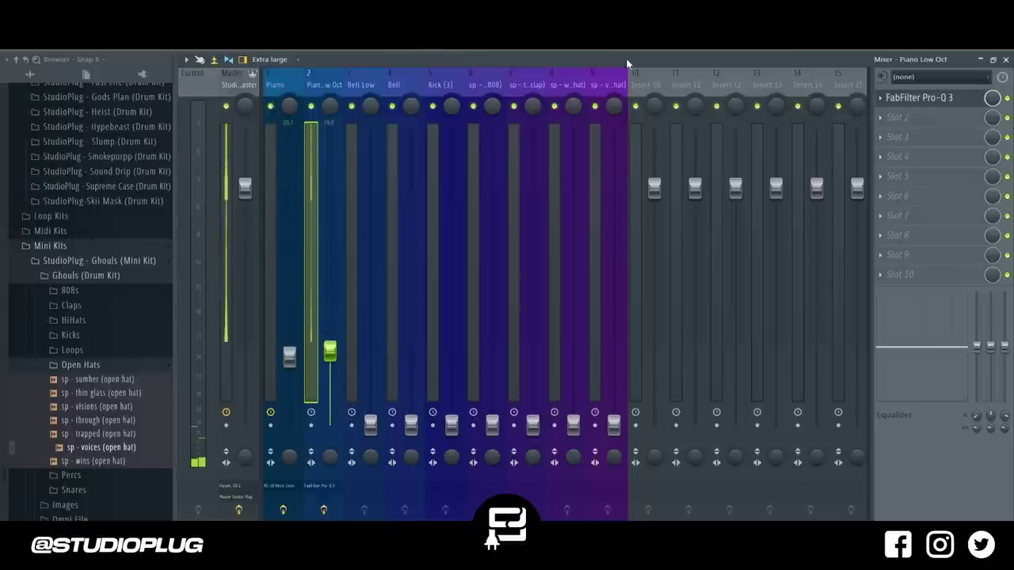
Play Piano together with Piano Low Oct and raise the Piano Low Oct fader to about -14 dB
key(F6)
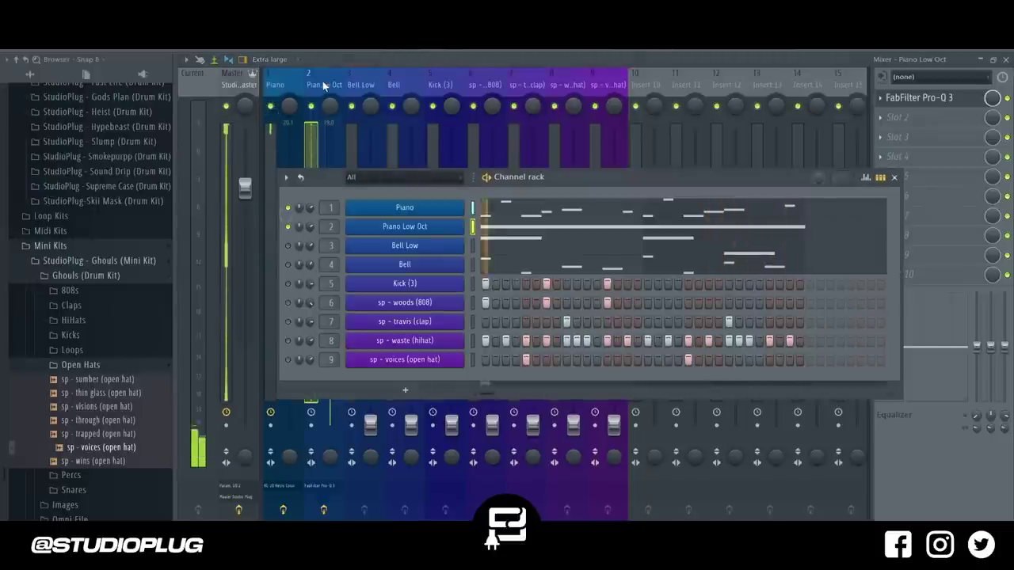
click(290, 92)
click(325, 334)
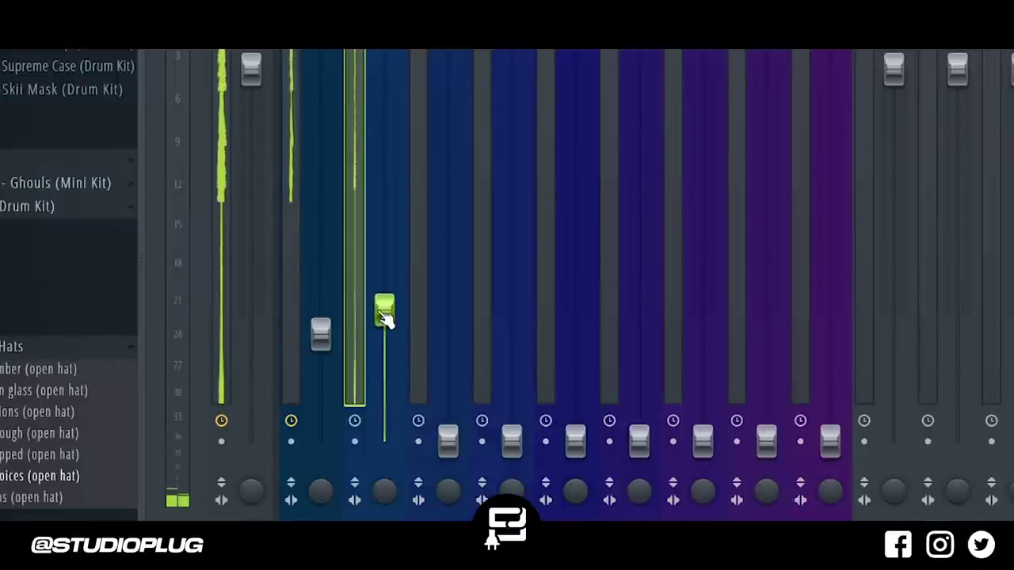
drag(385, 317, 386, 300)
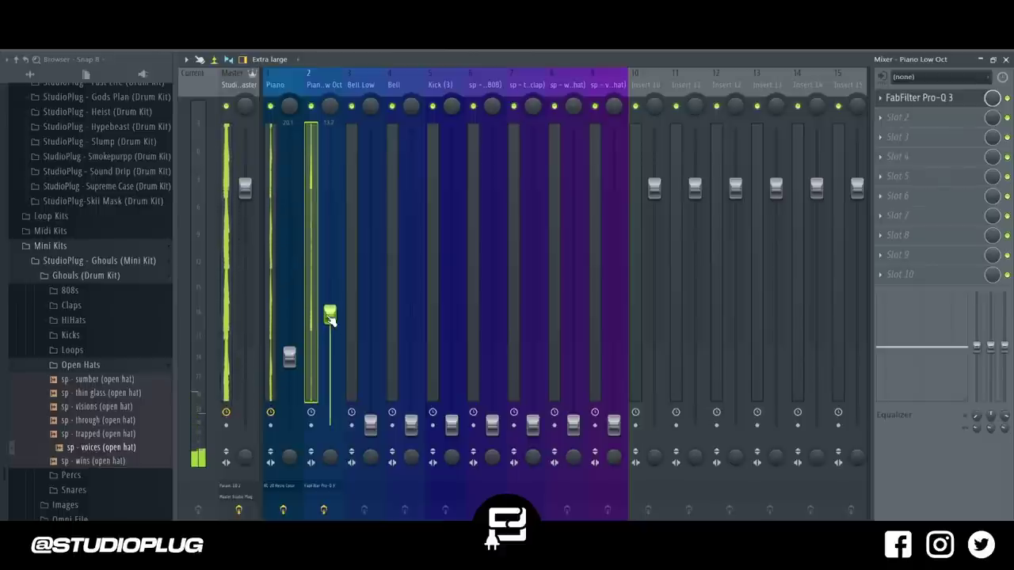
Raise the Bell Low fader to about -19.5 dB and the Bell fader to about -21 dB
click(370, 422)
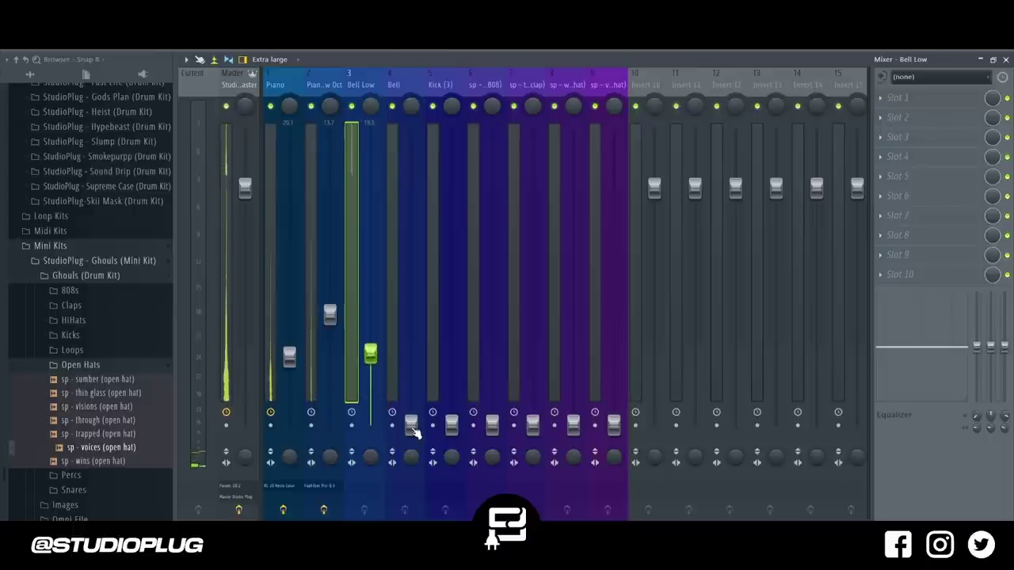
drag(412, 426, 411, 394)
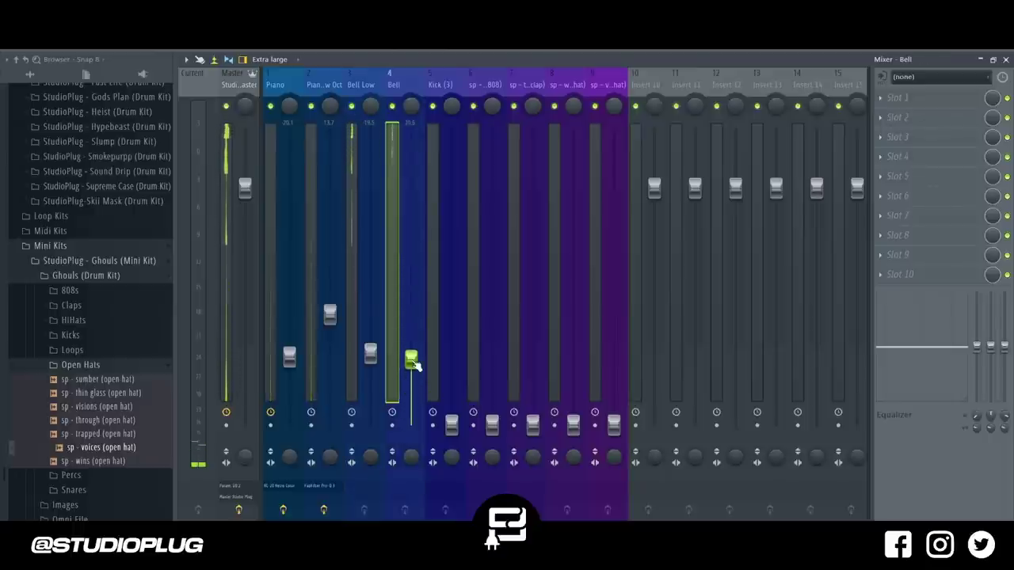
Bring the Piano channel back in with the two bells and raise the Bell Low fader further
key(F6)
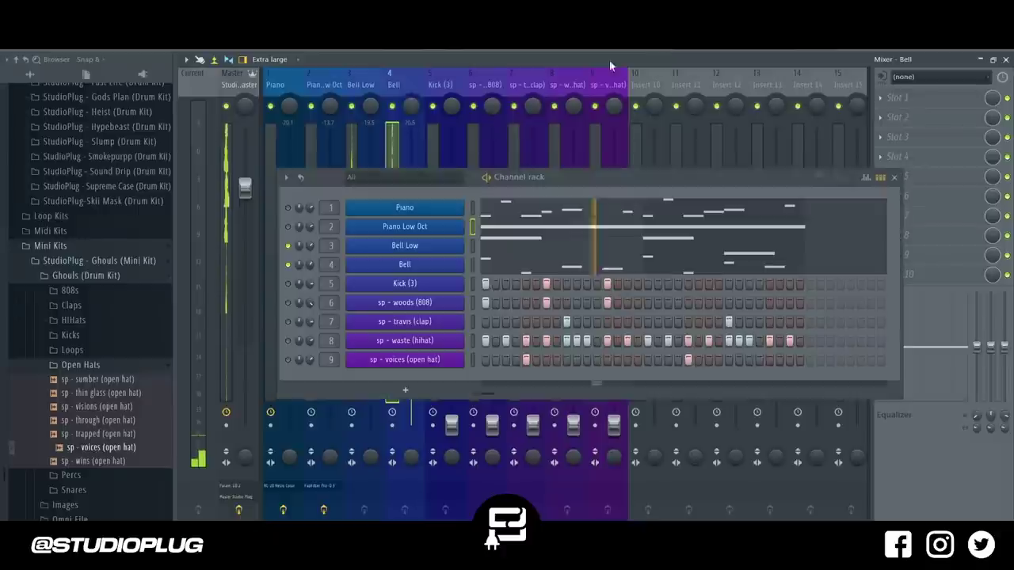
click(364, 93)
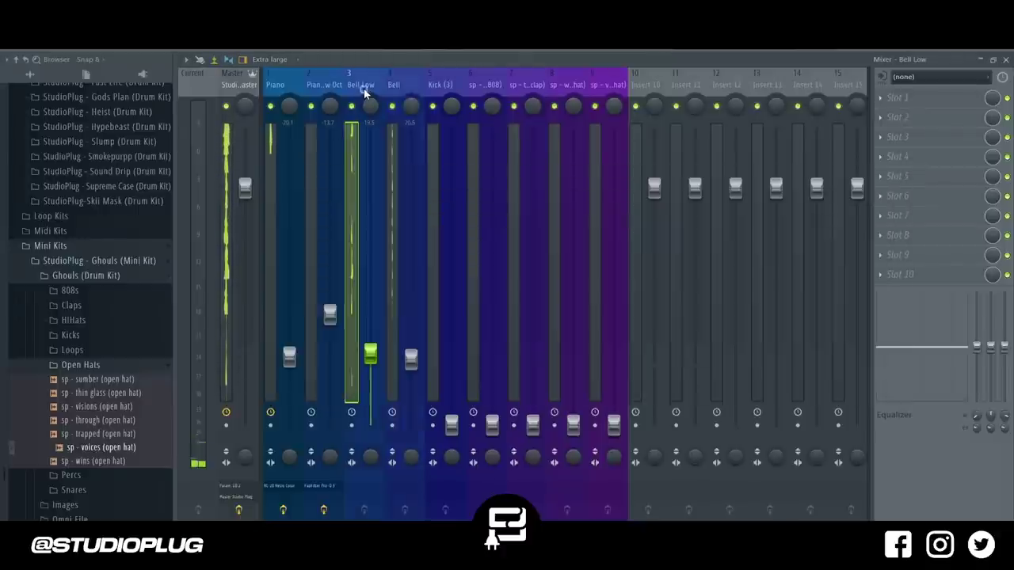
drag(376, 363, 378, 331)
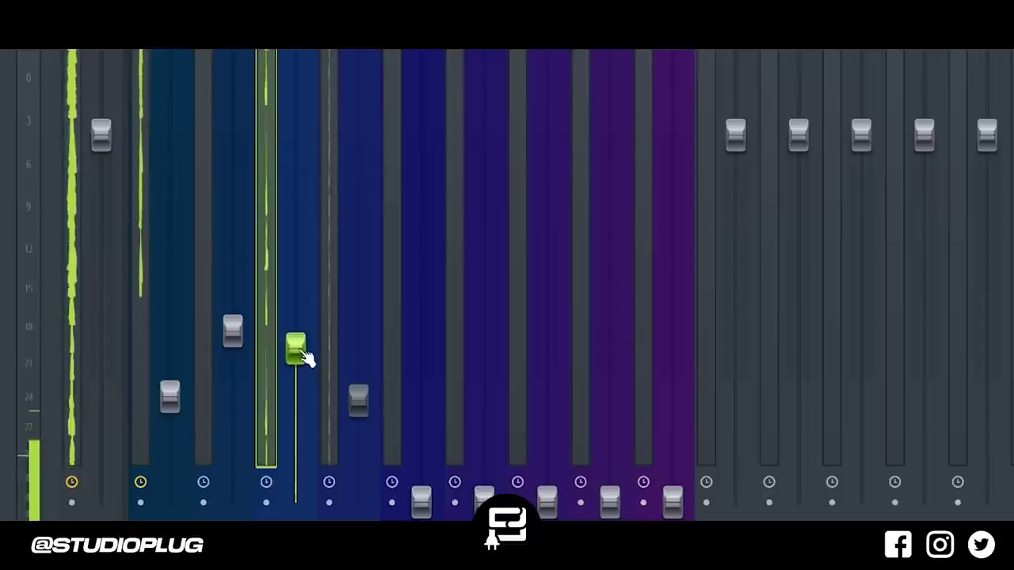
Set the Bell Low fader to about -16.6 dB and load FabFilter Pro-Q 3 on it with a low cut at about 569 Hz
drag(305, 357, 305, 371)
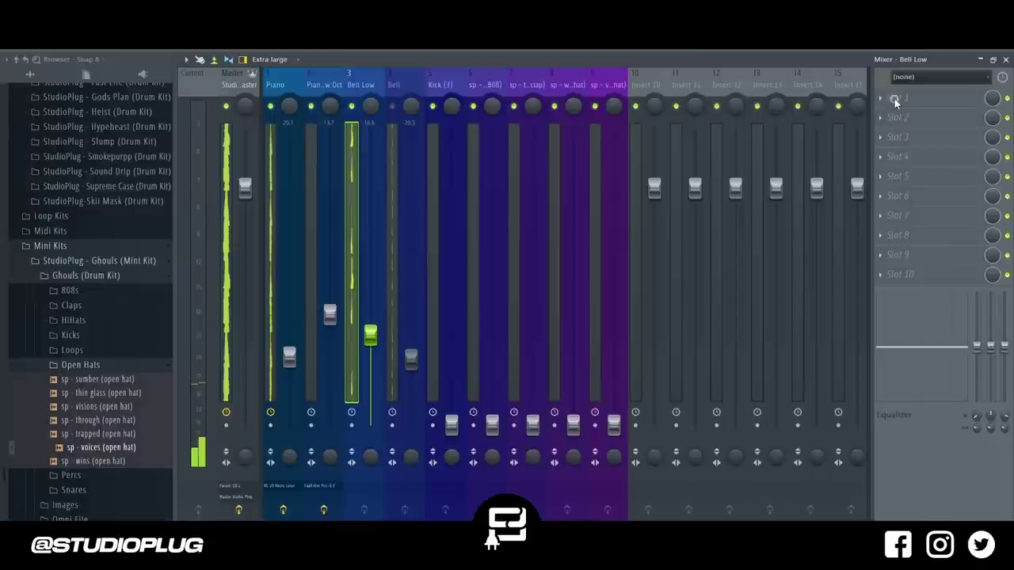
click(895, 99)
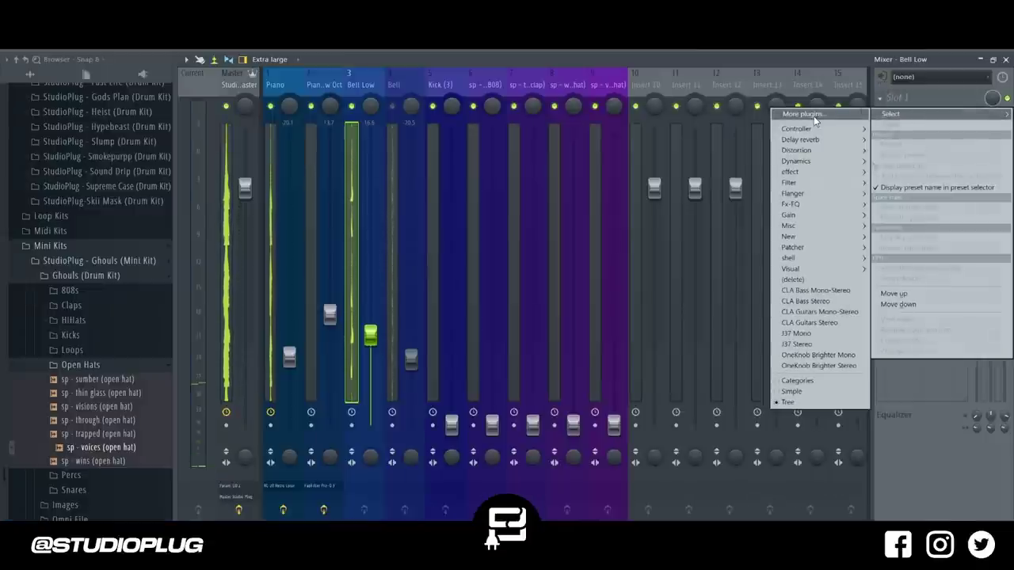
mouse_move(796, 204)
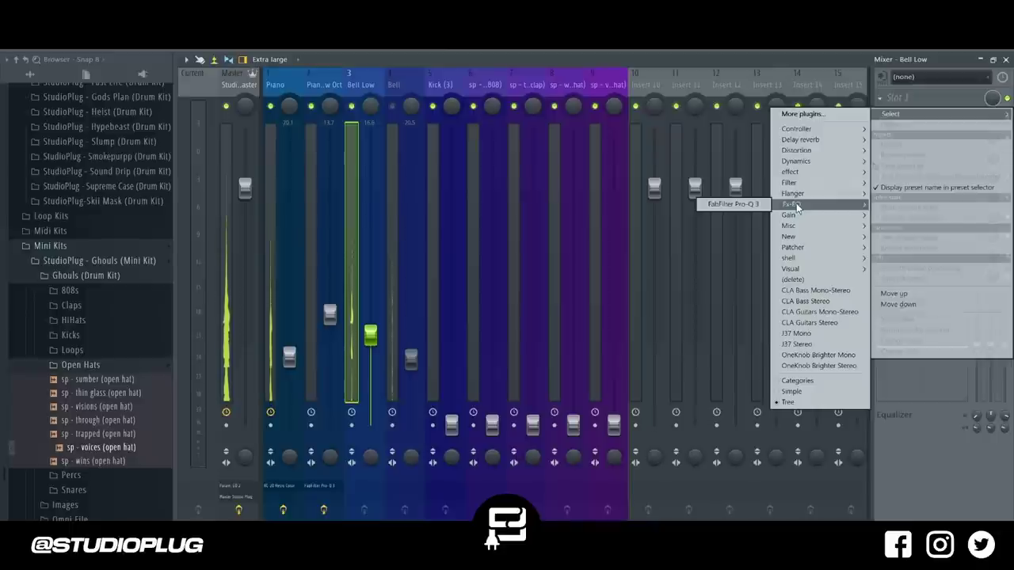
click(744, 204)
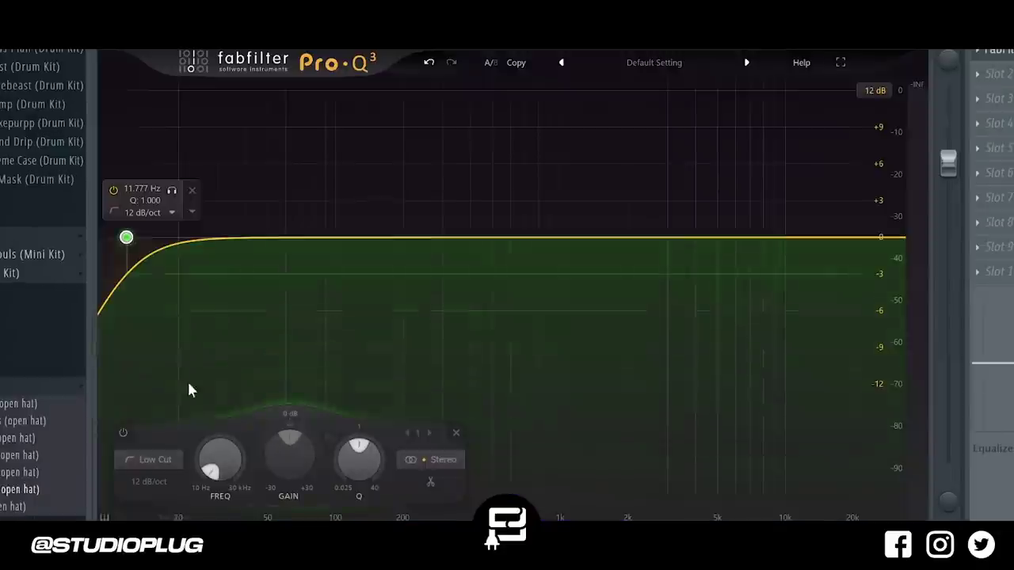
drag(220, 459, 281, 357)
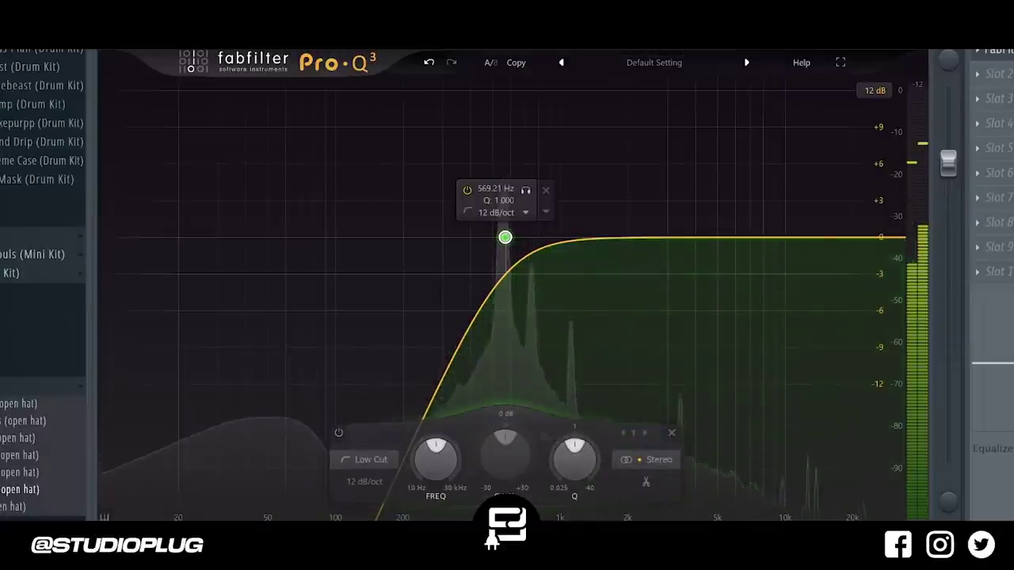
Bounce the piano melody to audio and add it to the channel rack as a Piano sampler on mixer track 1, triggered on the first step
key(F6)
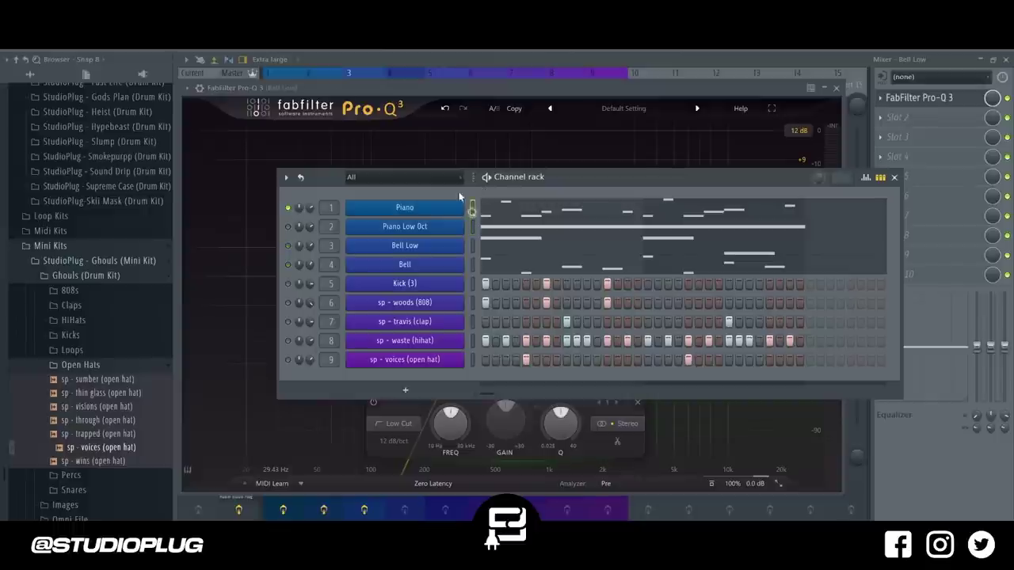
click(293, 76)
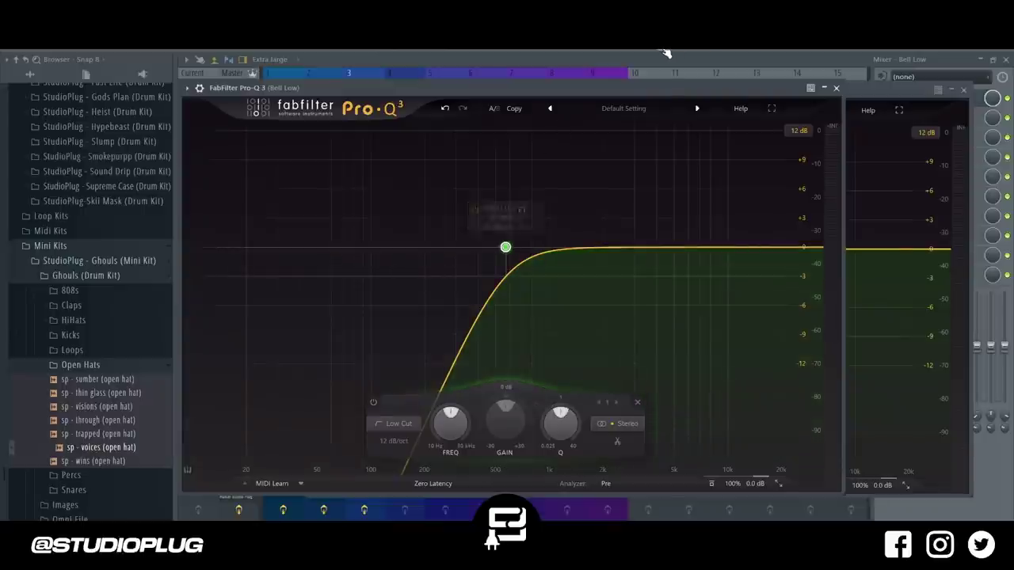
key(F6)
click(455, 181)
click(444, 198)
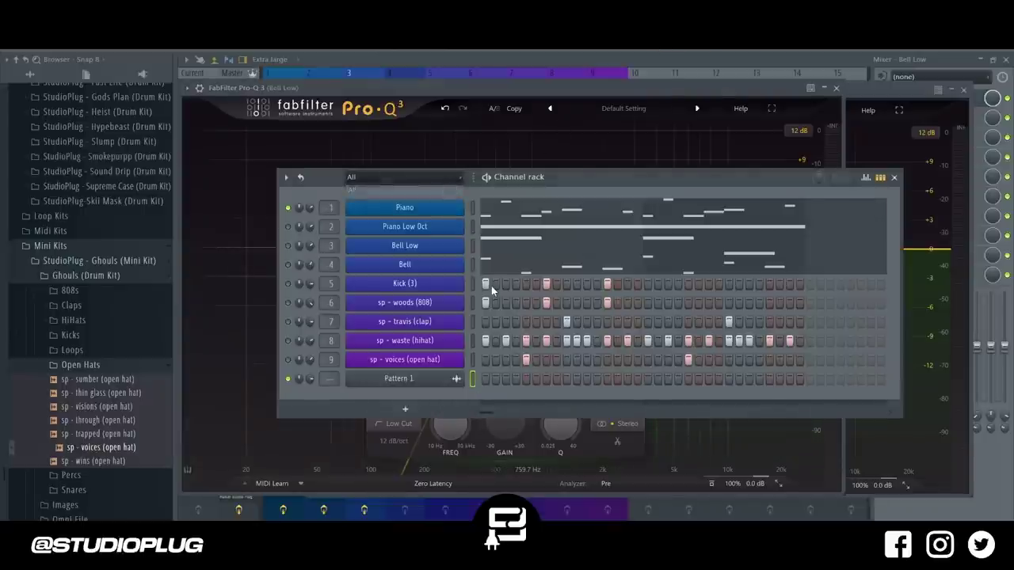
click(563, 269)
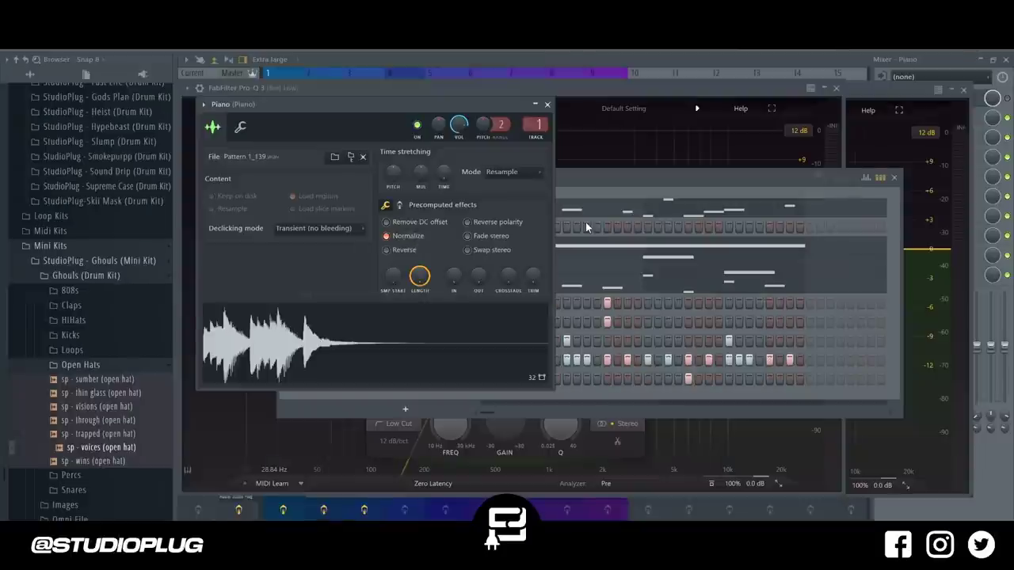
click(889, 213)
key(space)
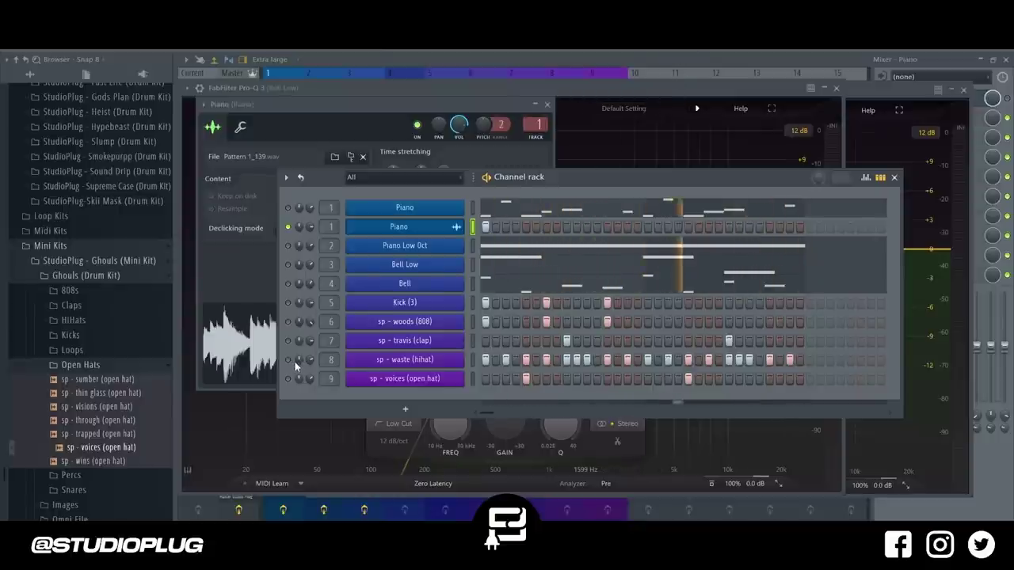
Set the Piano mixer fader to about -20.1 dB while the beat plays
key(F9)
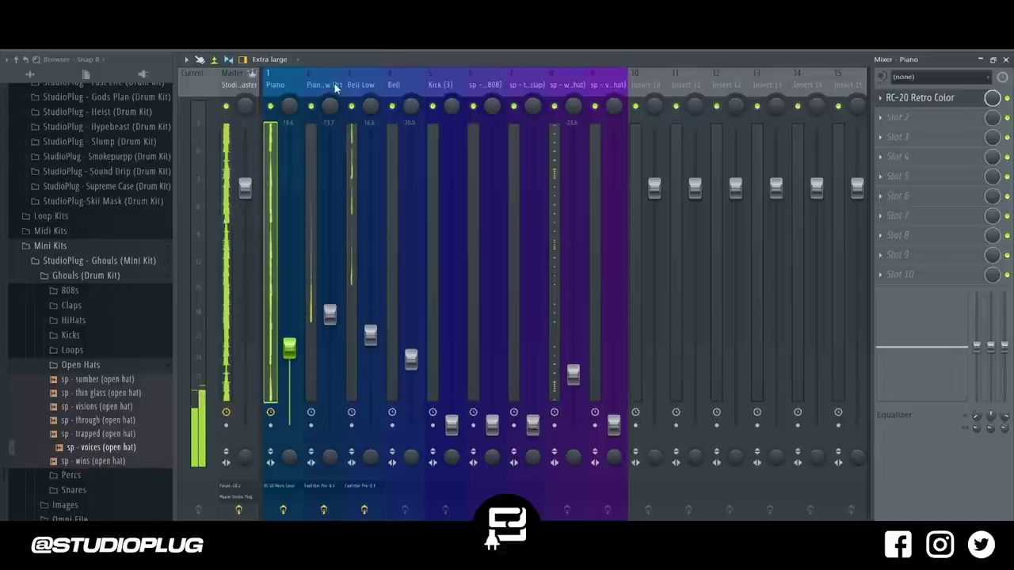
click(342, 133)
click(293, 351)
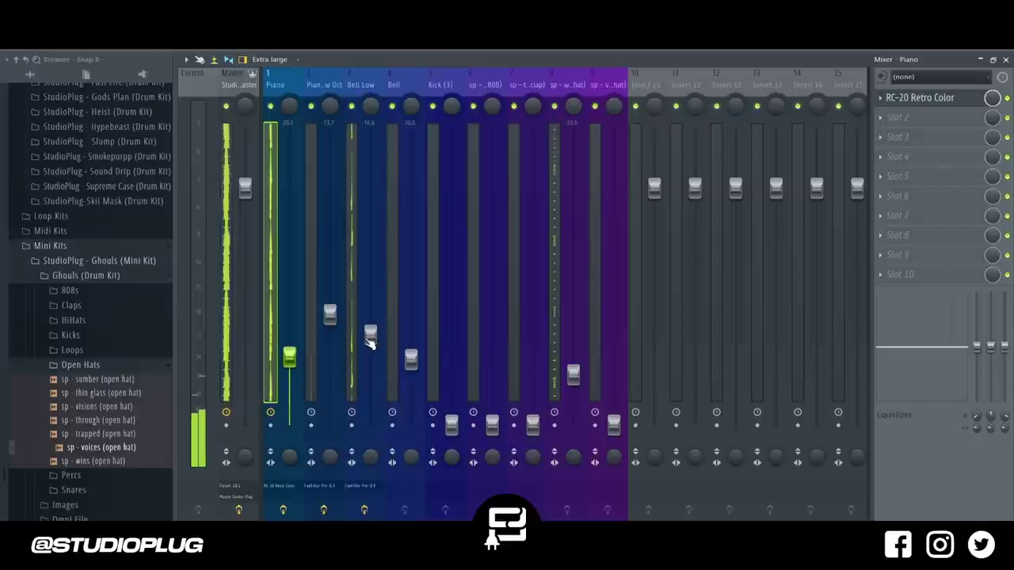
Raise the Kick fader to about -21.2 dB and unmute the remaining melody and drum channels
click(368, 338)
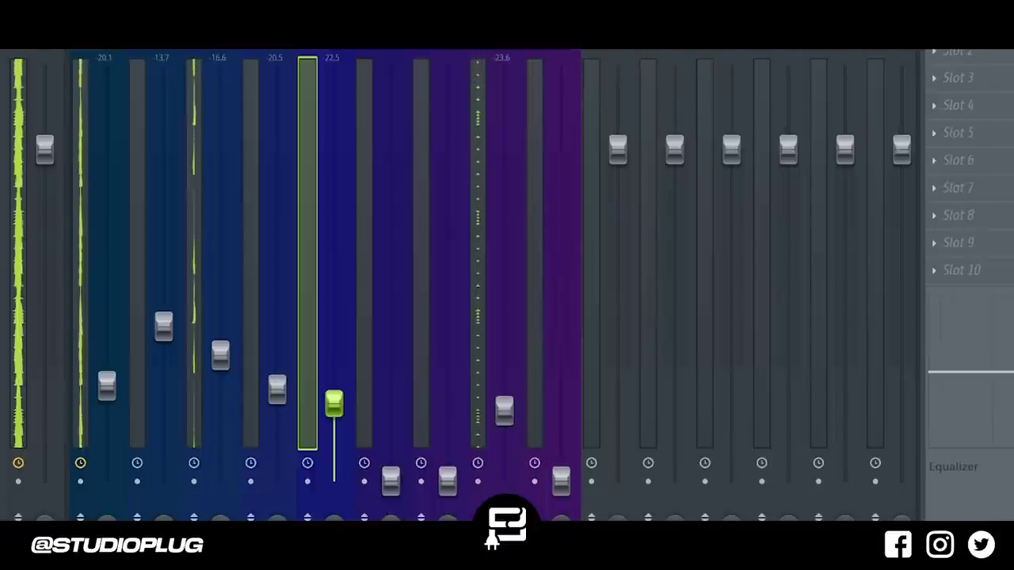
key(F6)
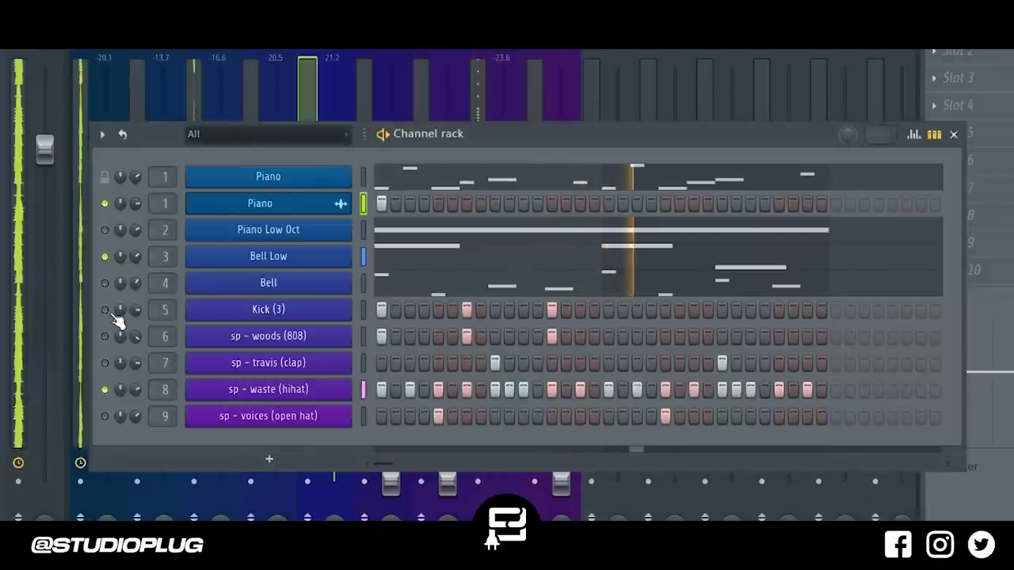
drag(106, 310, 108, 183)
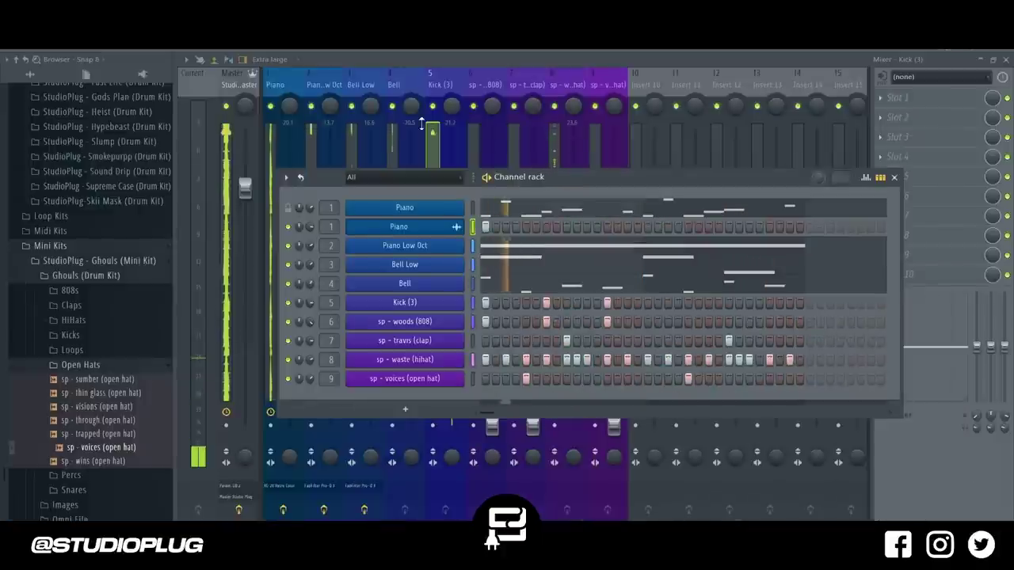
Raise the Kick fader to about -15.9 dB and the Bell fader to about -19.2 dB, and solo the Bell track
click(438, 88)
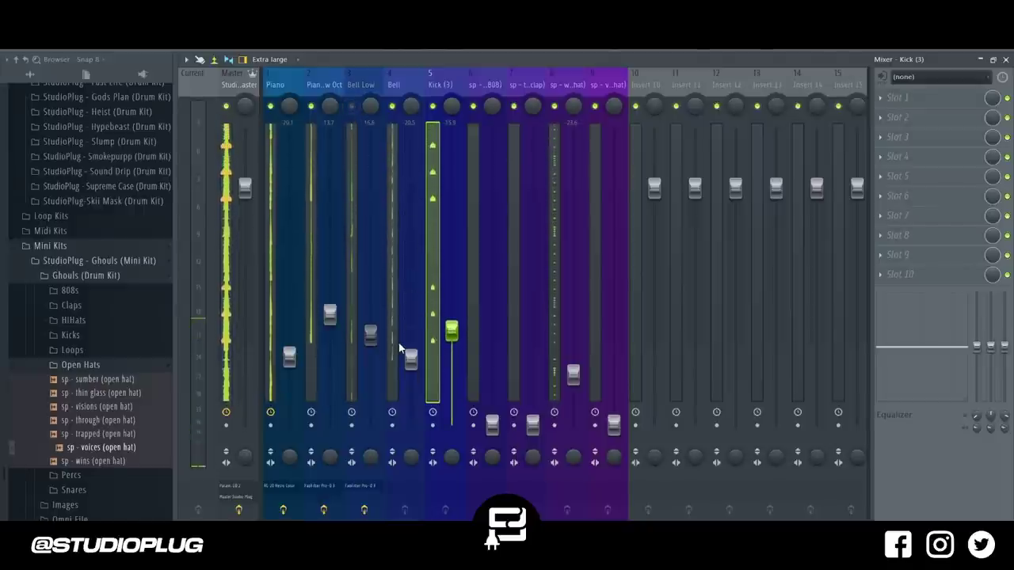
drag(411, 361, 410, 354)
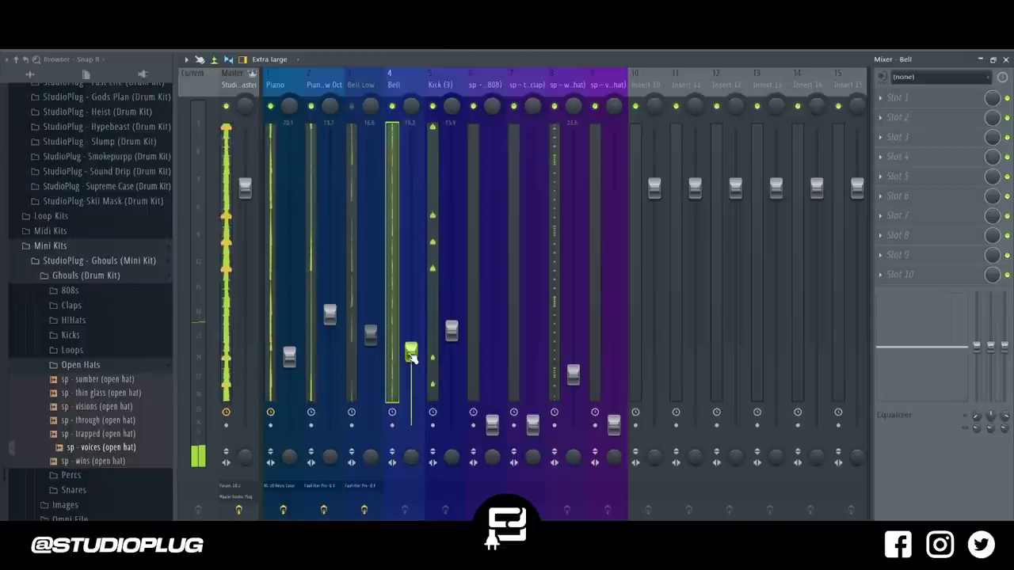
right_click(392, 106)
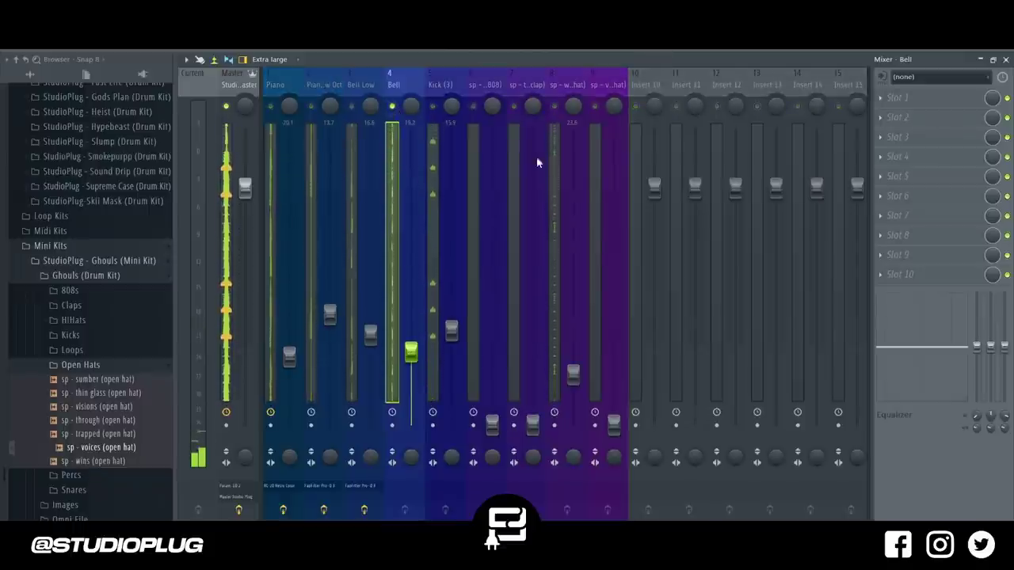
Enable the layer A filter in the Bell's Omnisphere patch and pull the low EQ band of the Bell mixer track fully down
key(F6)
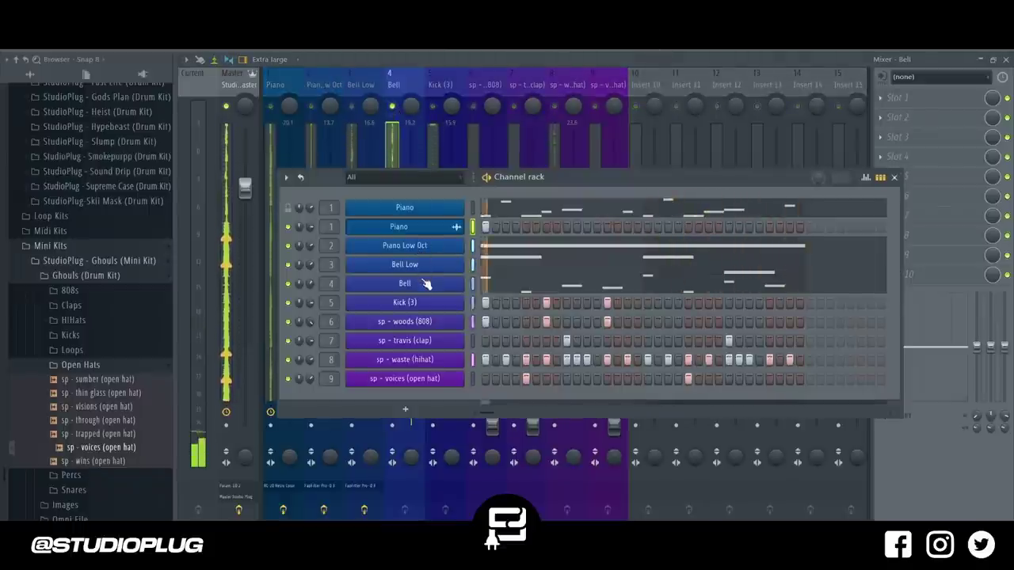
click(423, 284)
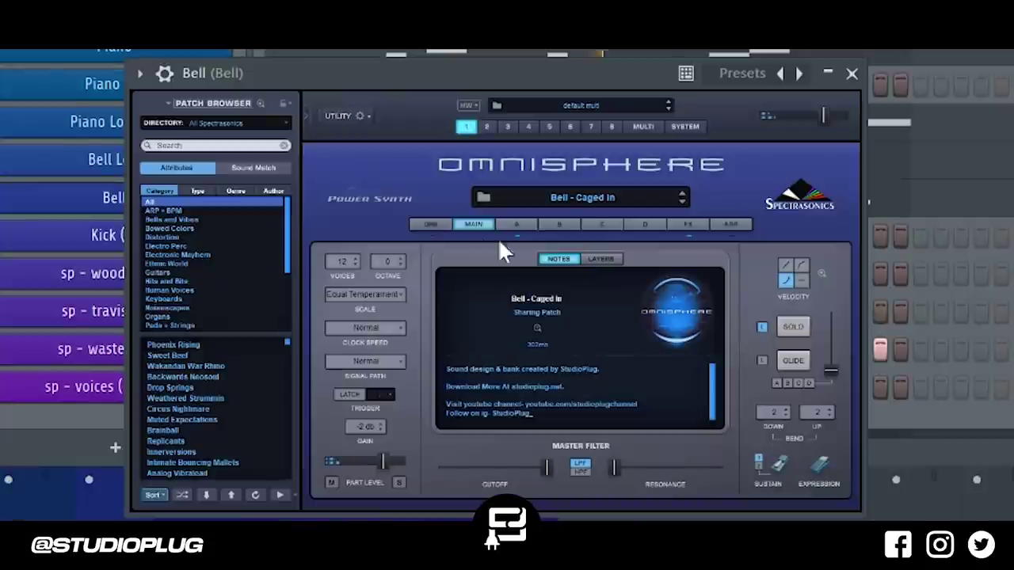
click(516, 225)
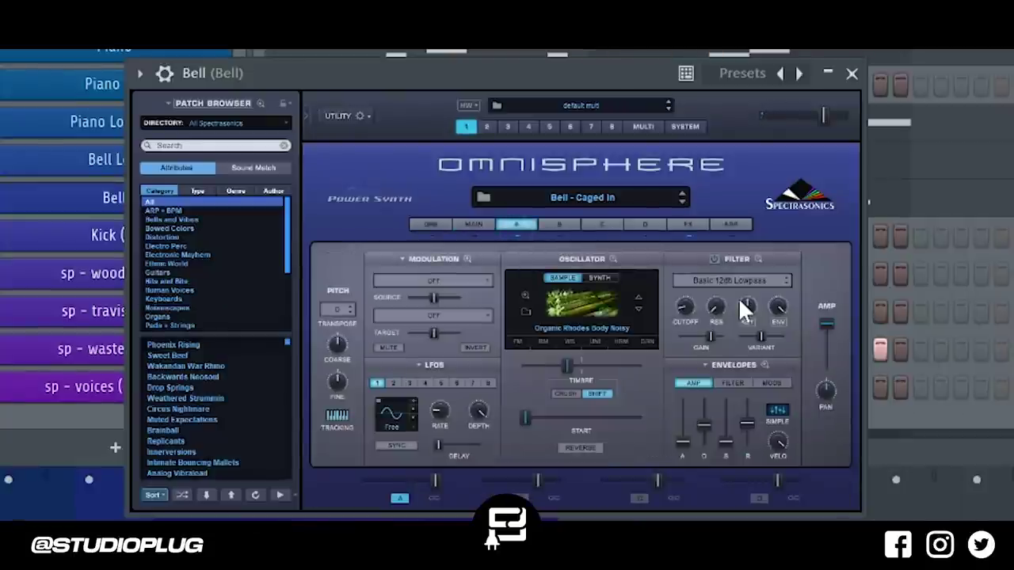
click(713, 259)
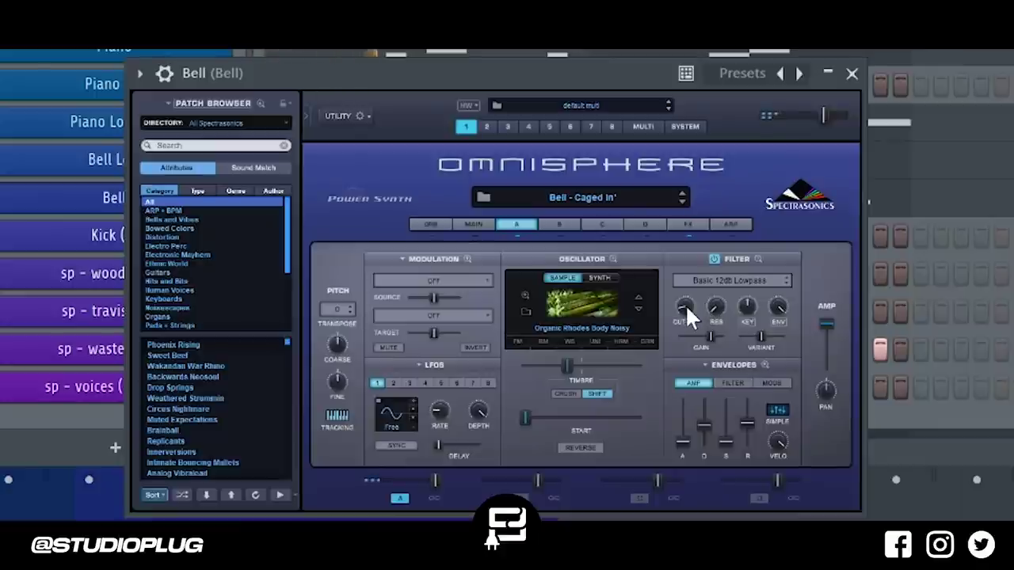
drag(778, 305, 777, 380)
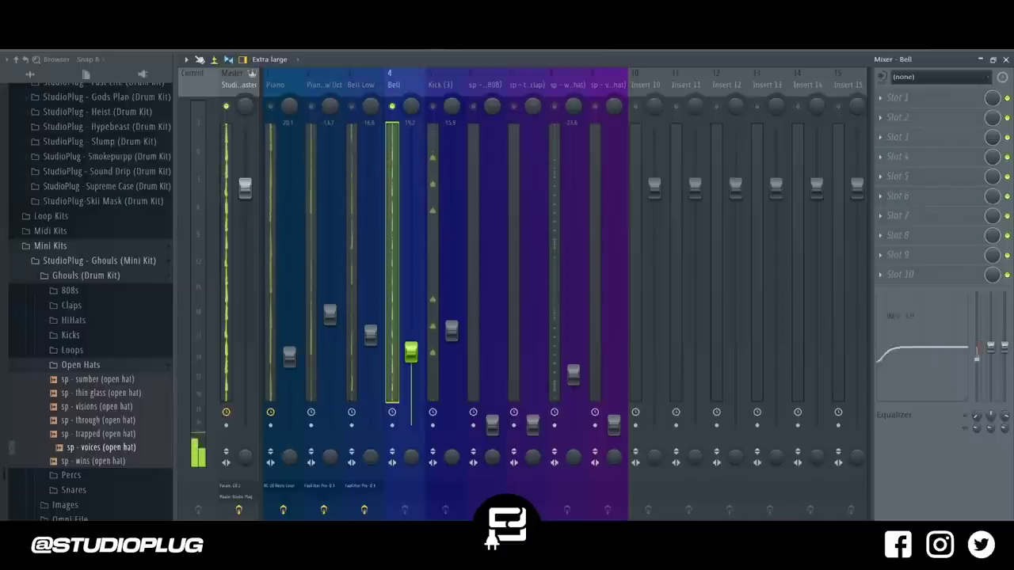
drag(977, 359, 977, 400)
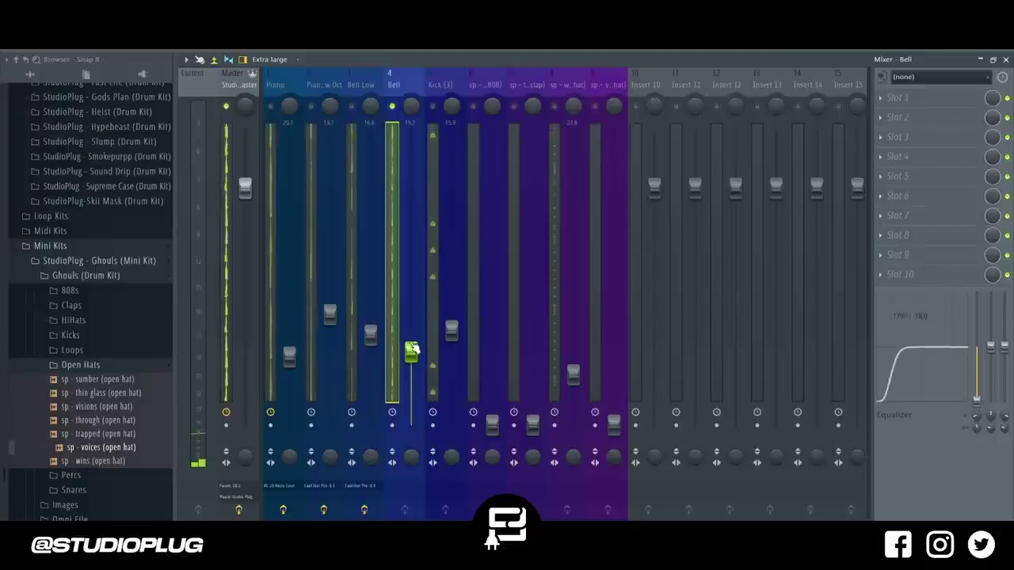
Bring Bell Low and Piano Low Oct back in and raise the 808 fader to about -17.7 dB
click(350, 107)
click(310, 107)
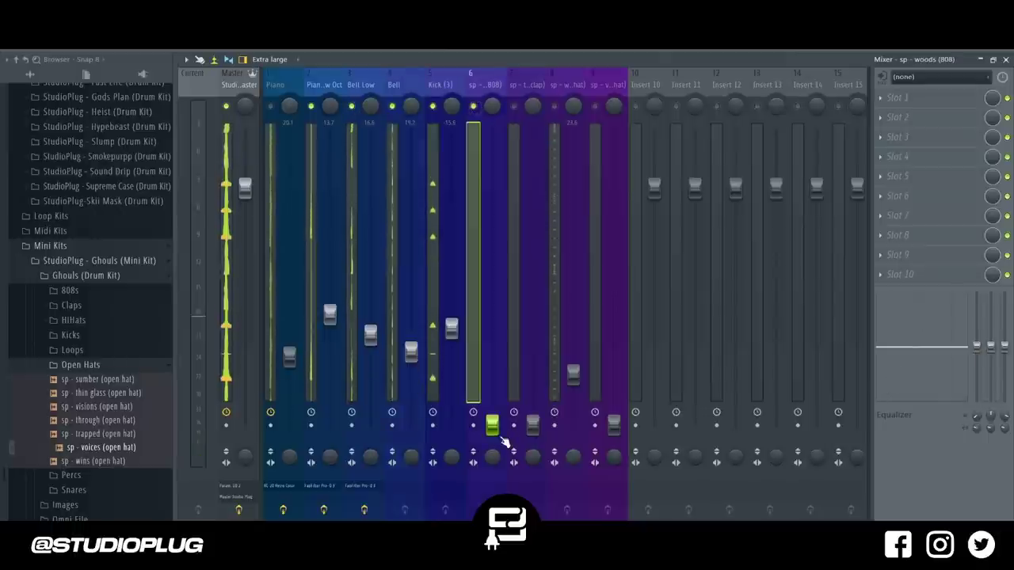
drag(493, 426, 494, 385)
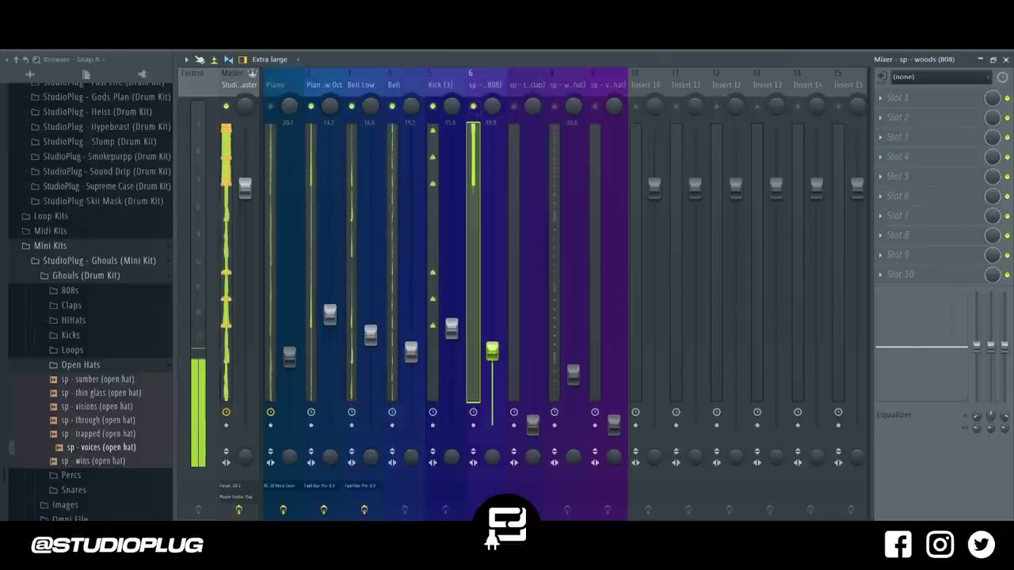
drag(495, 349, 496, 344)
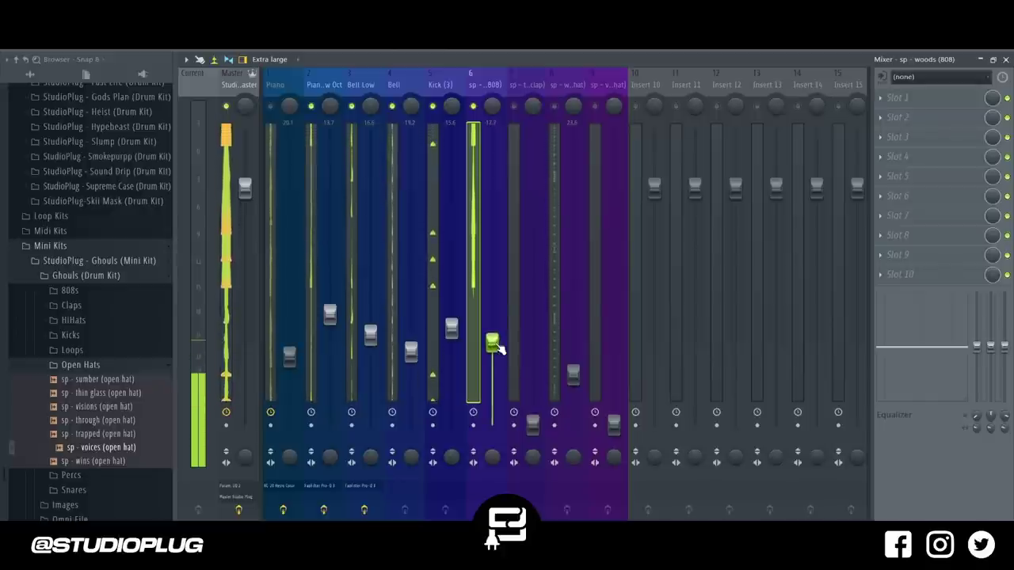
Bring the clap back in at about -14.9 dB and mute both bell tracks and Piano Low Oct
click(514, 108)
right_click(515, 111)
click(353, 109)
click(393, 110)
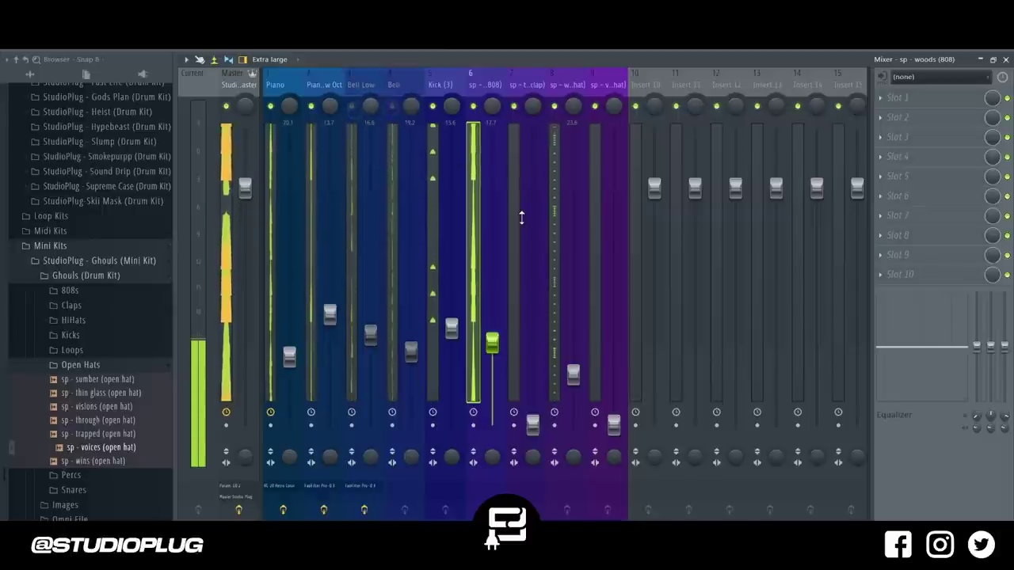
drag(532, 426, 532, 322)
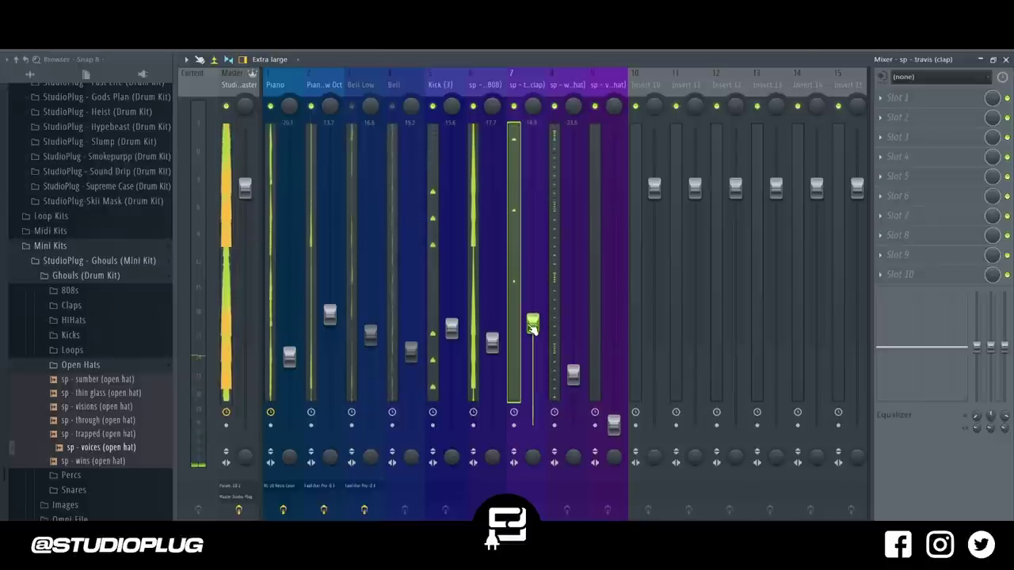
click(310, 106)
Load FabFilter Pro-Q 3 into the first effect slot of the sp - woods (808) mixer track
click(478, 88)
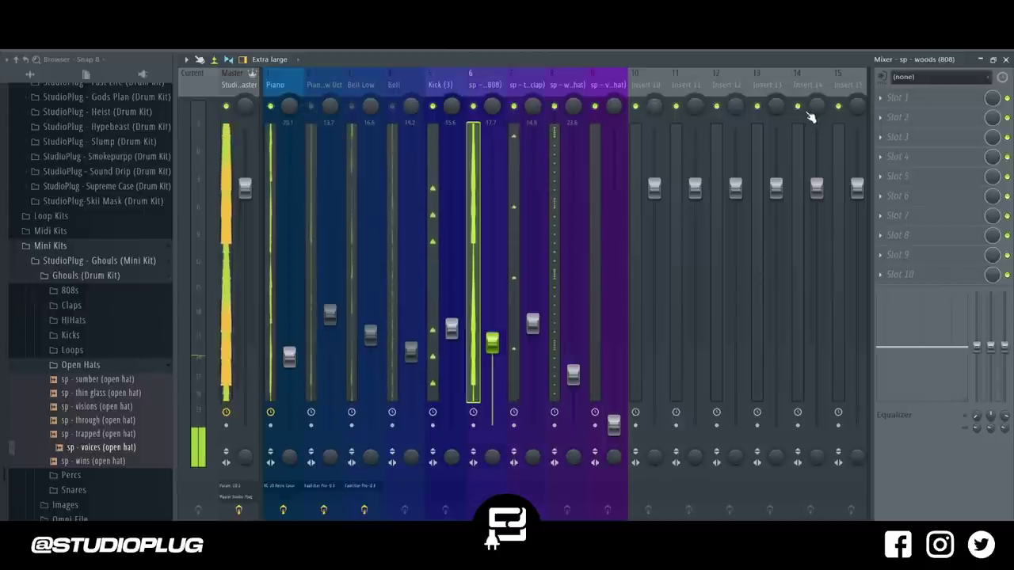
click(881, 100)
mouse_move(837, 207)
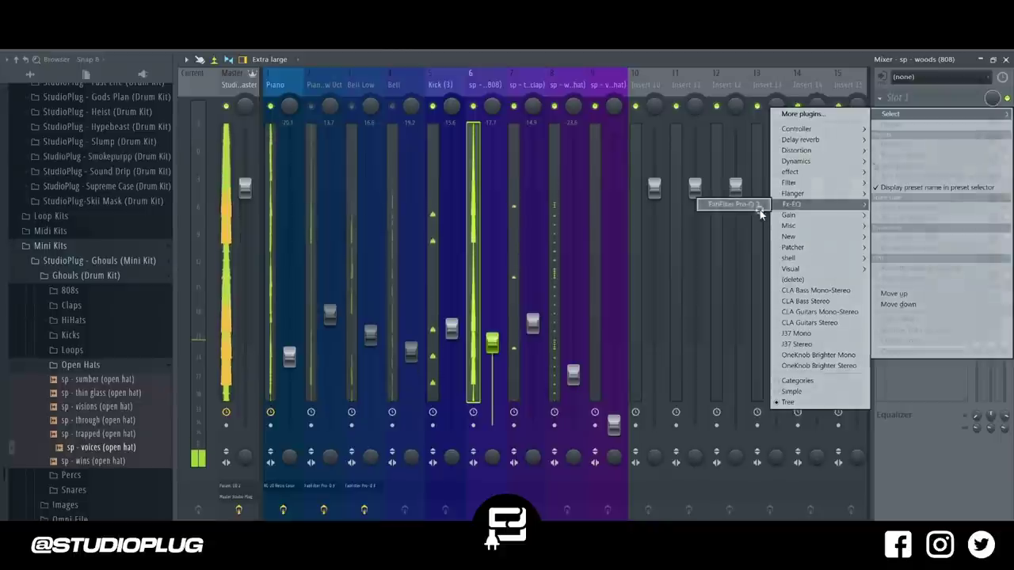
click(745, 205)
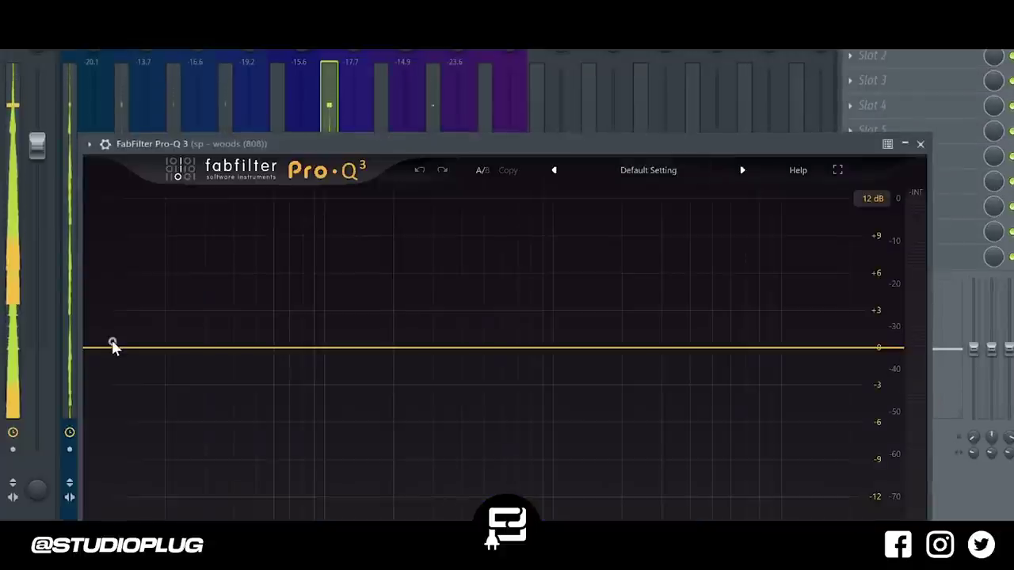
Add a low cut band to the 808's EQ with a 24 dB/oct slope at 30 Hz
click(303, 344)
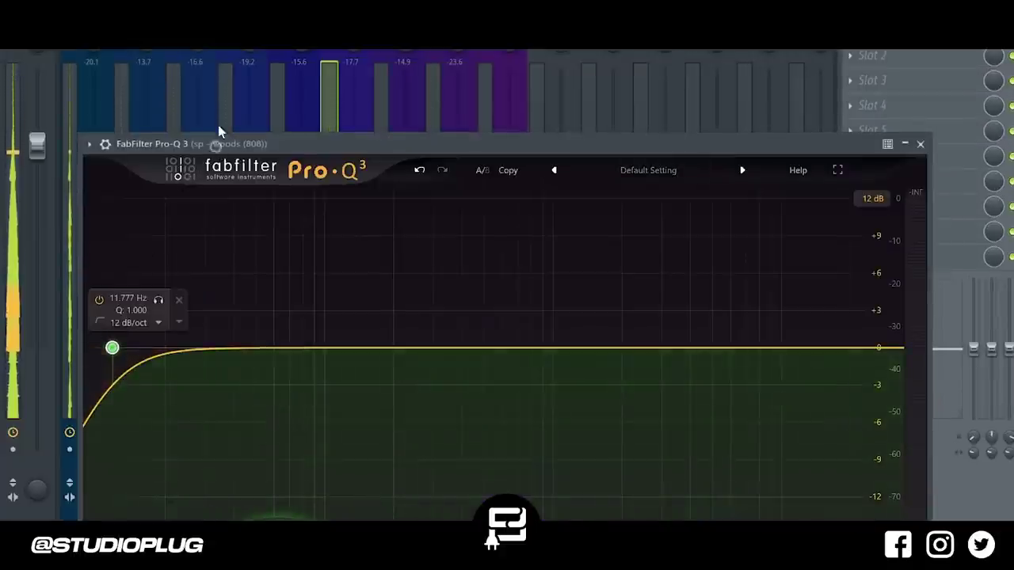
drag(217, 144, 216, 36)
click(137, 487)
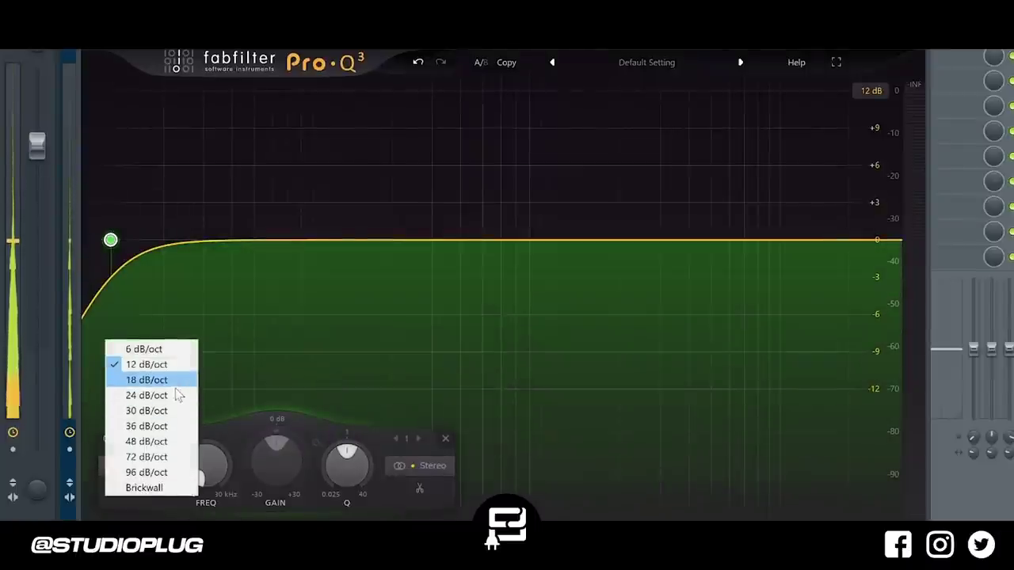
click(178, 395)
double_click(214, 473)
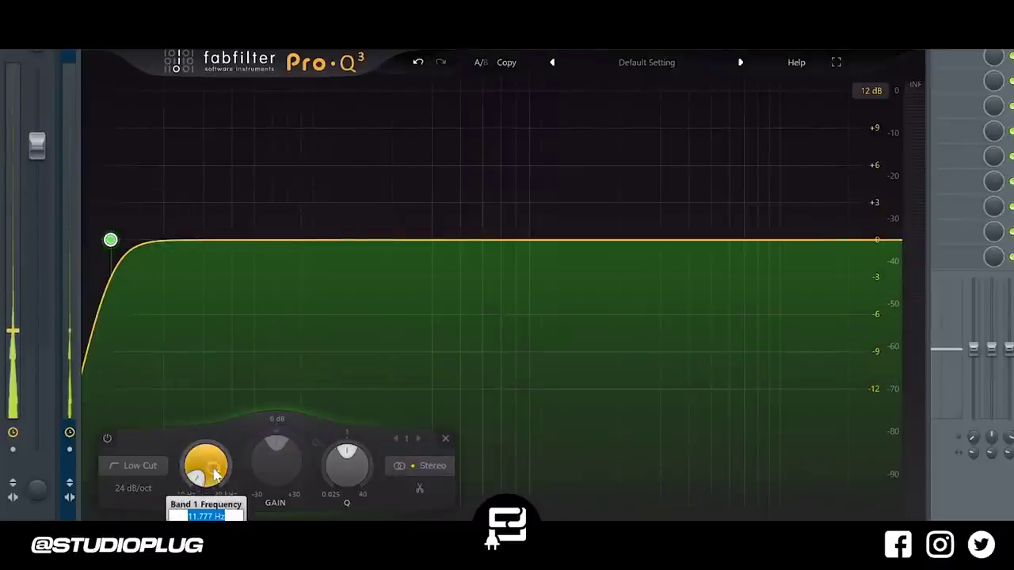
text(30)
key(Return)
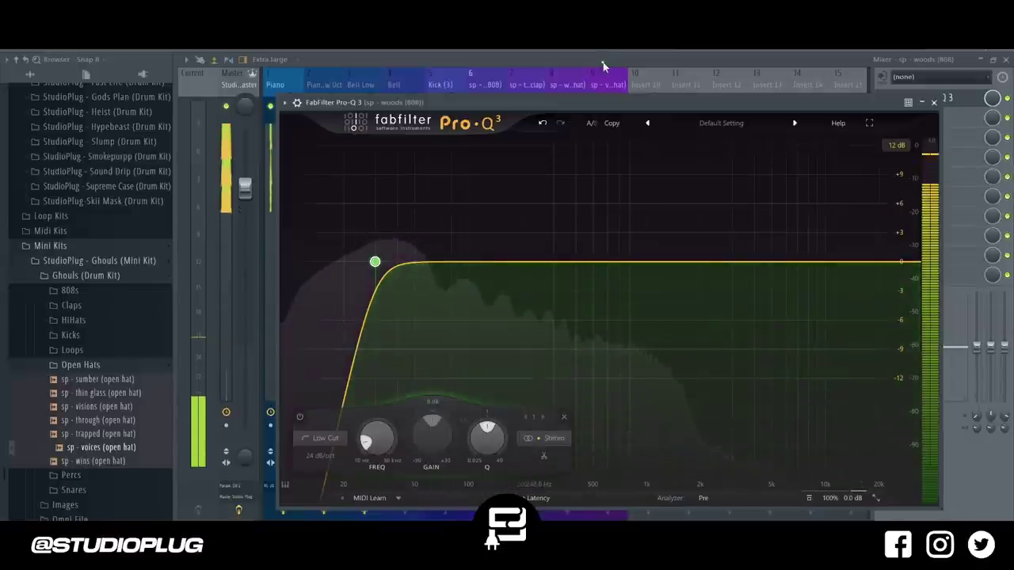
click(603, 62)
Raise the sp - voices (open hat) mixer fader to about -11.5 dB
click(520, 105)
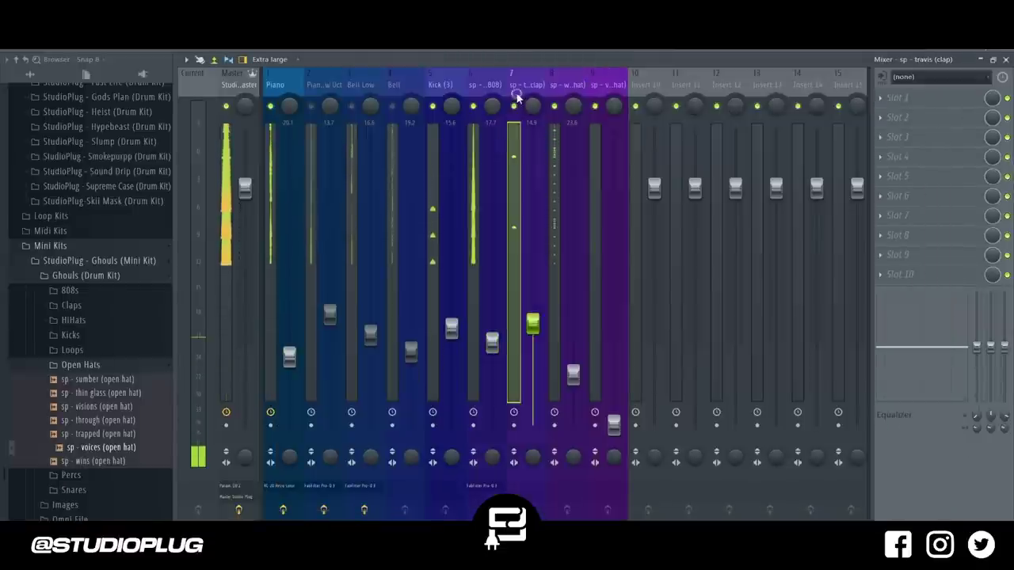
click(591, 78)
drag(611, 409, 614, 297)
Randomize the panning of the sp - waste (hihat) notes by a small bipolar amount in the piano roll
key(F6)
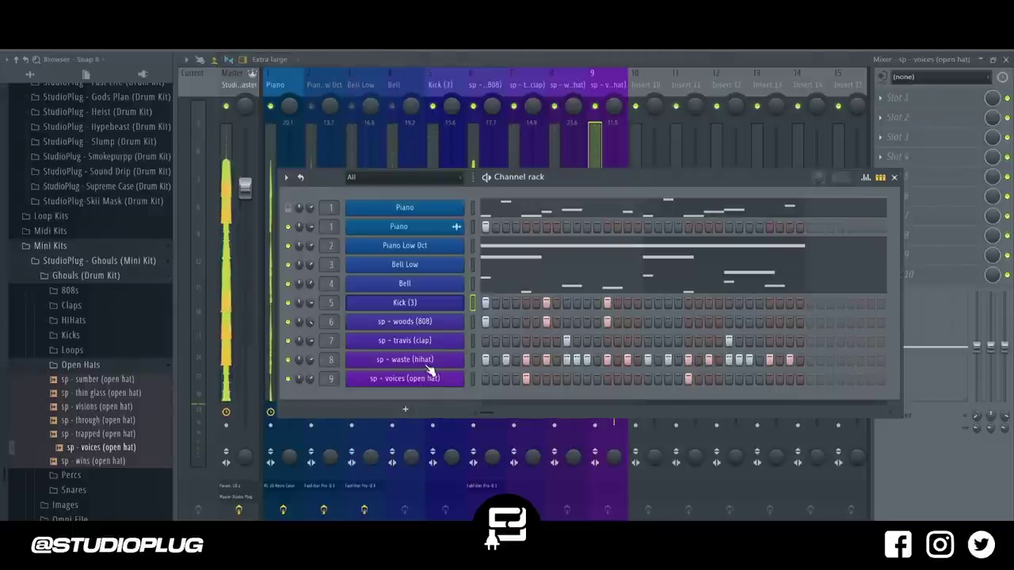
right_click(424, 361)
click(494, 360)
right_click(456, 362)
click(486, 359)
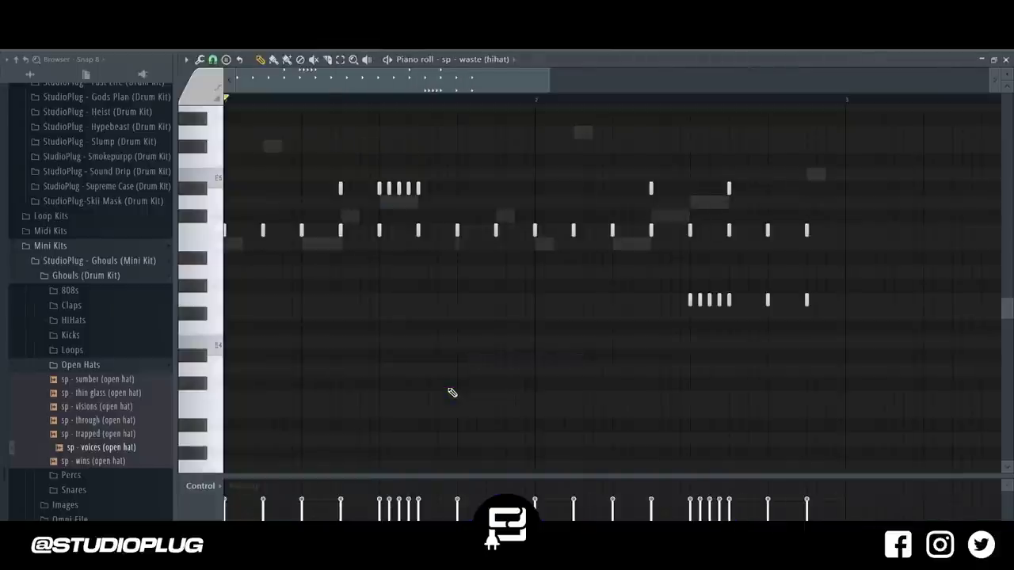
key(alt+r)
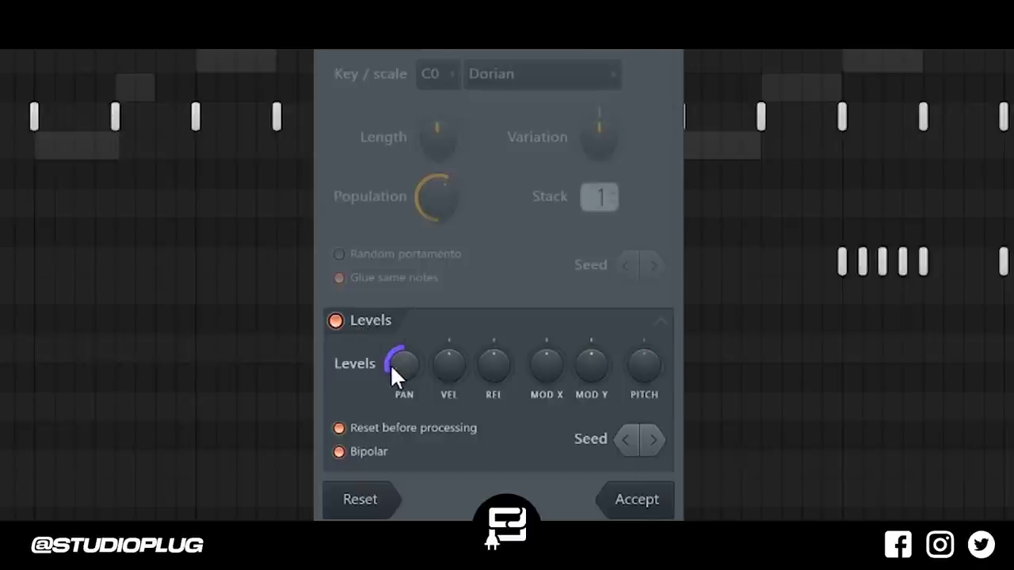
drag(396, 368, 396, 361)
drag(404, 377, 405, 366)
key(space)
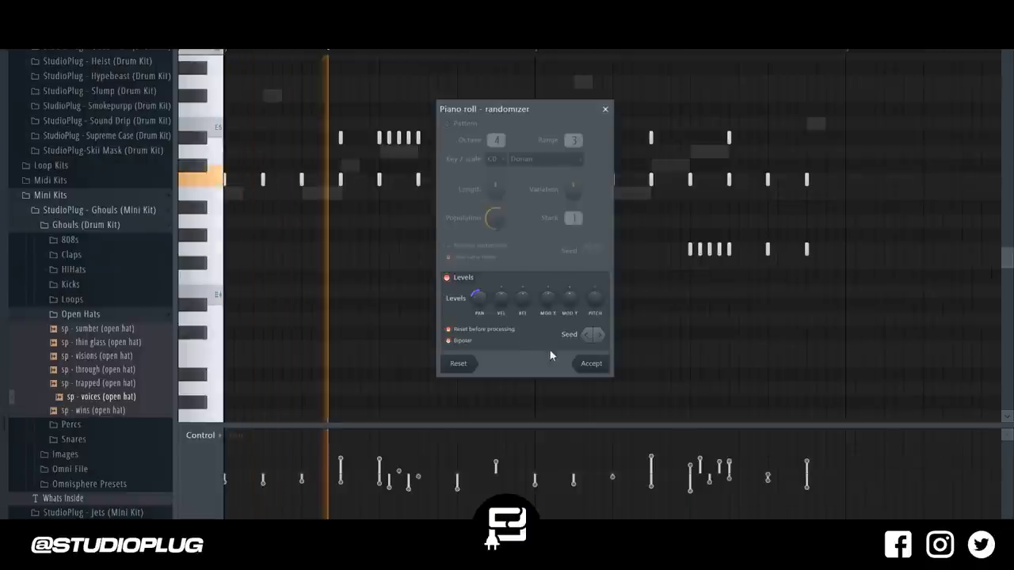
click(596, 365)
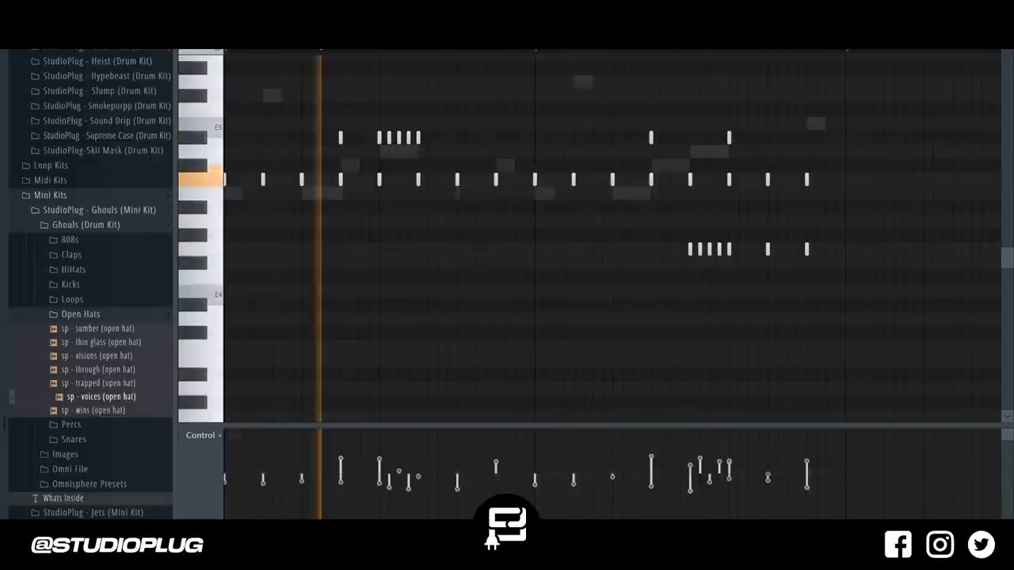
Split Pattern 1 by channel and place the resulting patterns on their own playlist tracks from bar 1
key(F9)
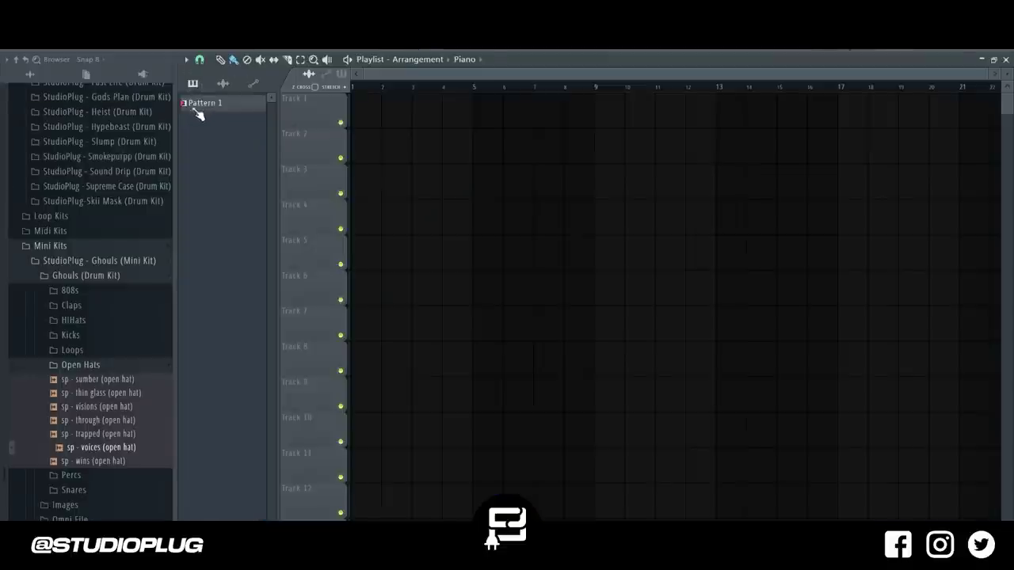
right_click(194, 110)
click(346, 378)
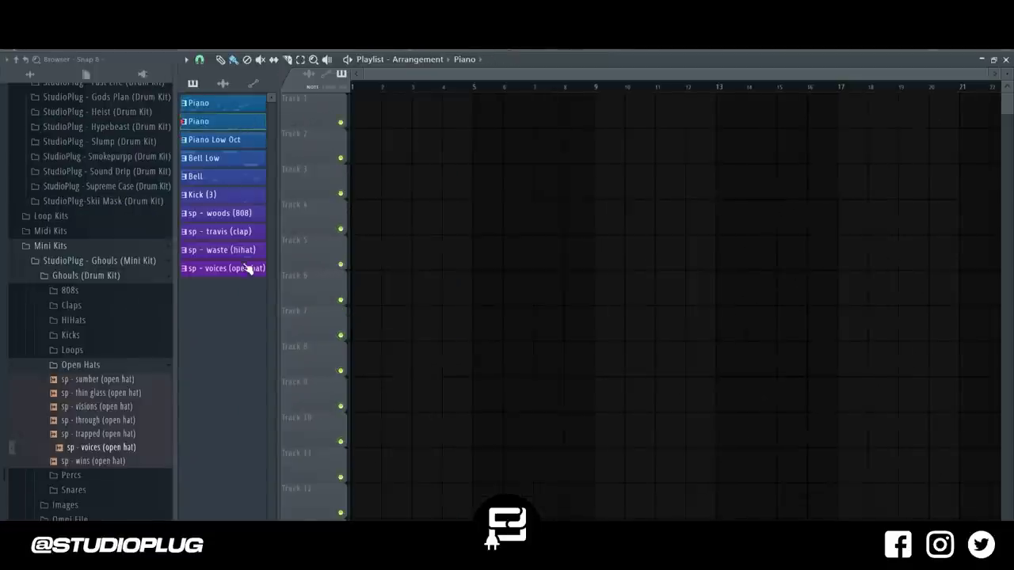
click(237, 270)
drag(236, 130, 313, 120)
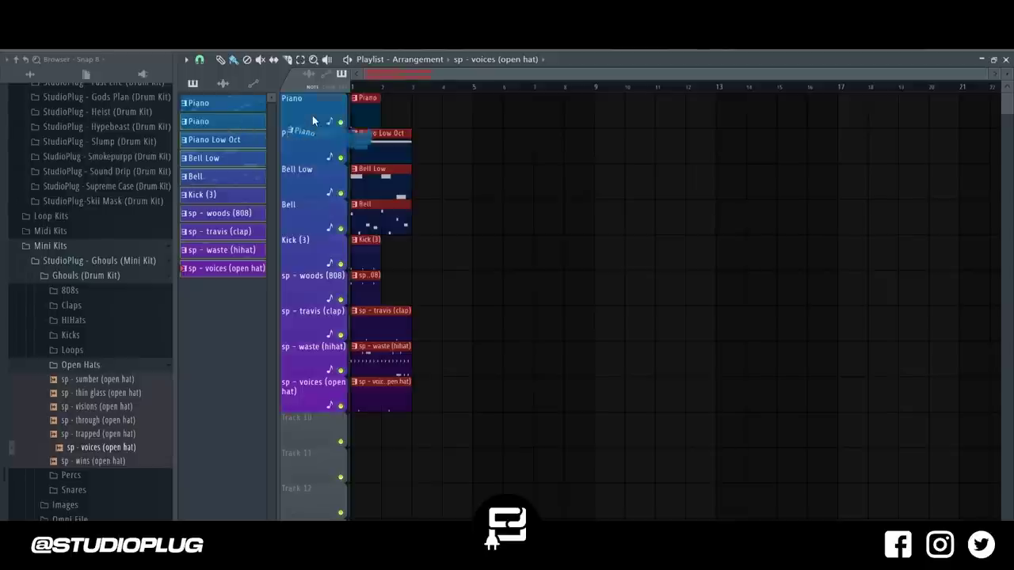
Duplicate the whole two-bar block of pattern clips repeatedly until the arrangement reaches about bar 45
key(ctrl+b)
key(ctrl+b)
key(ctrl+b)
key(ctrl+b)
key(ctrl+b)
key(ctrl+b)
key(ctrl+b)
key(ctrl+b)
key(ctrl+b)
key(ctrl+b)
key(ctrl+b)
key(ctrl+b)
key(ctrl+b)
key(ctrl+b)
key(ctrl+b)
key(ctrl+b)
key(ctrl+b)
key(ctrl+b)
key(ctrl+b)
key(ctrl+b)
key(ctrl+b)
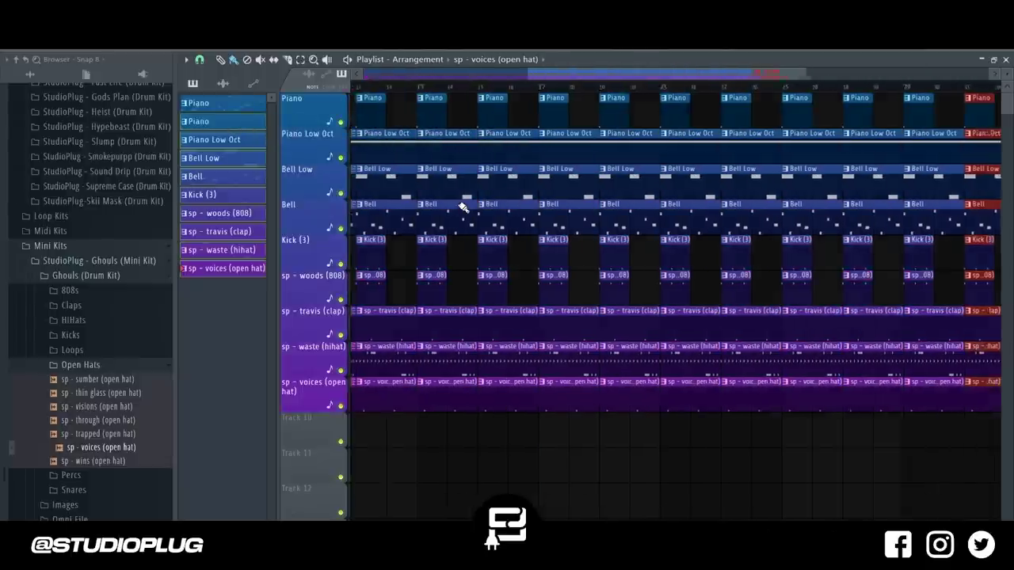
Delete the opening clips in bars 1 and 2 on every track except Piano
ctrl+right_click(459, 206)
drag(369, 174, 347, 464)
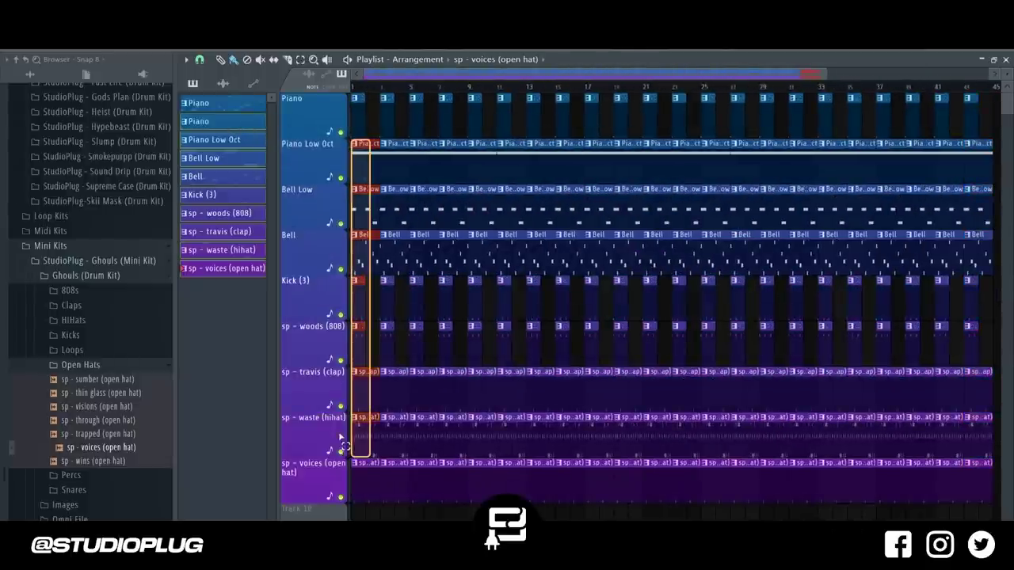
key(Delete)
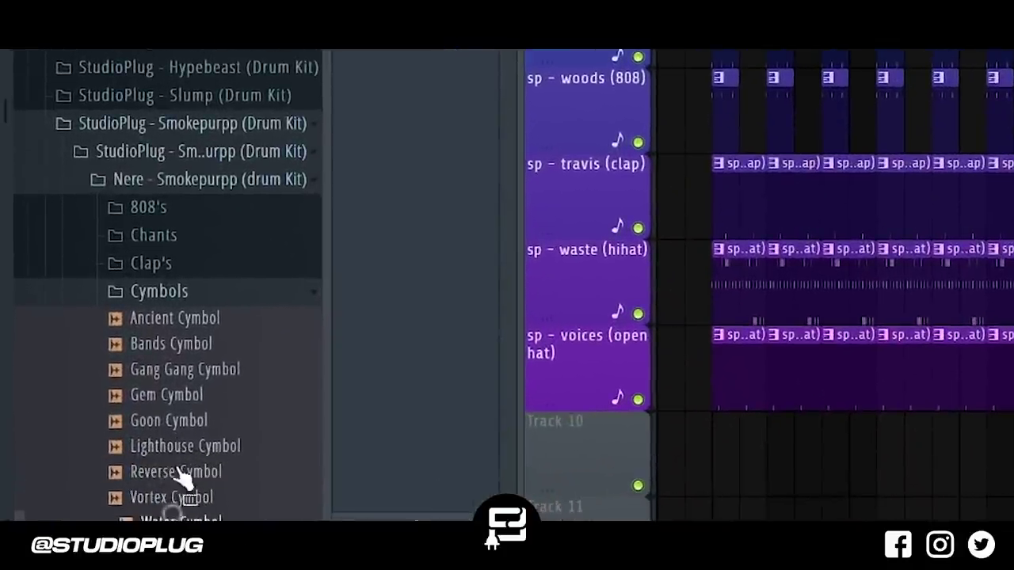
Add the Smokepurpp kit's All White Open Hat sample to Track 10 at bar 3 and copy it to bar 2
click(194, 369)
click(208, 294)
click(169, 431)
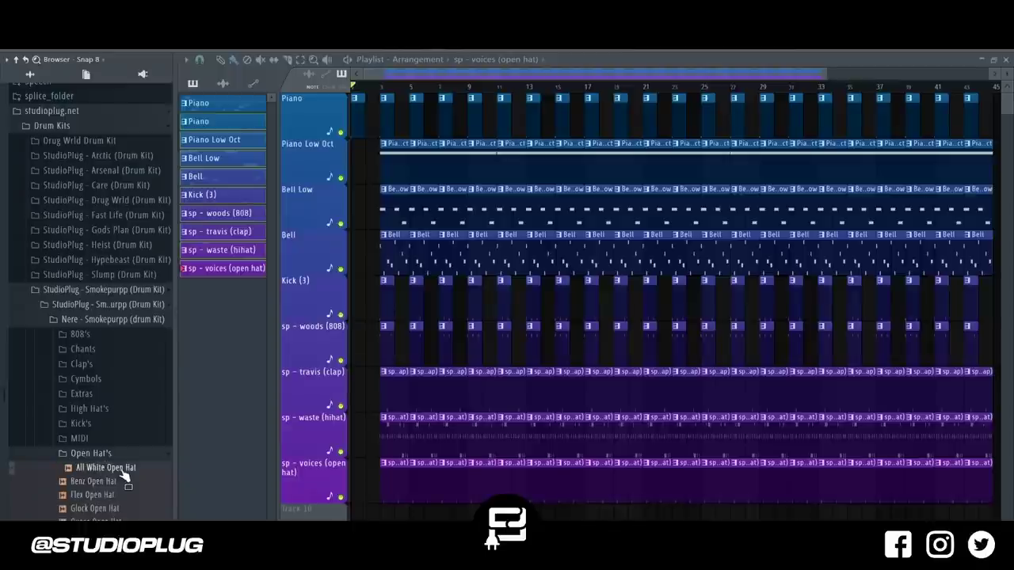
drag(397, 509, 371, 512)
Make the All White Open Hat clip at bar 2 unique and reverse its sample
click(369, 511)
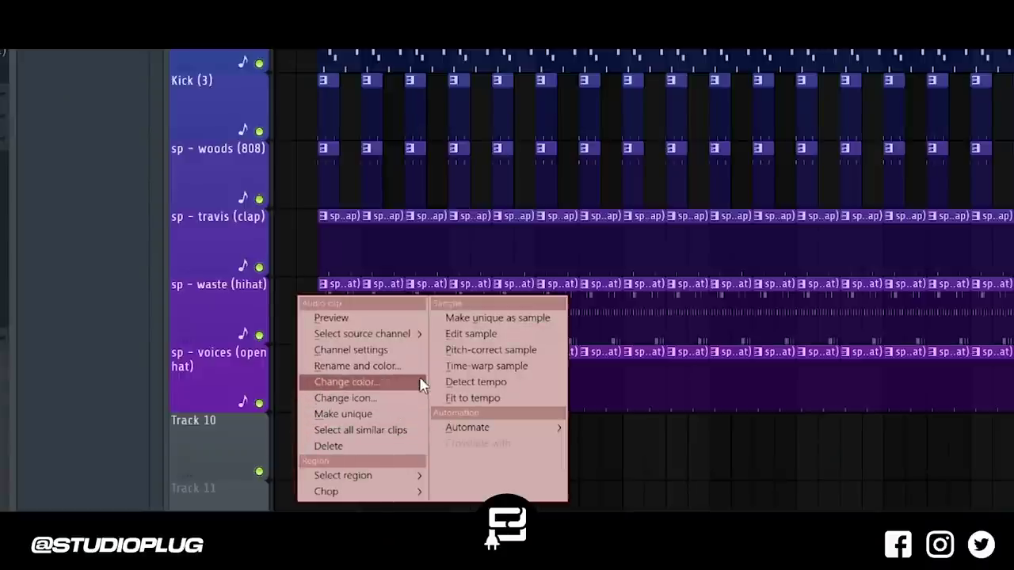
click(358, 414)
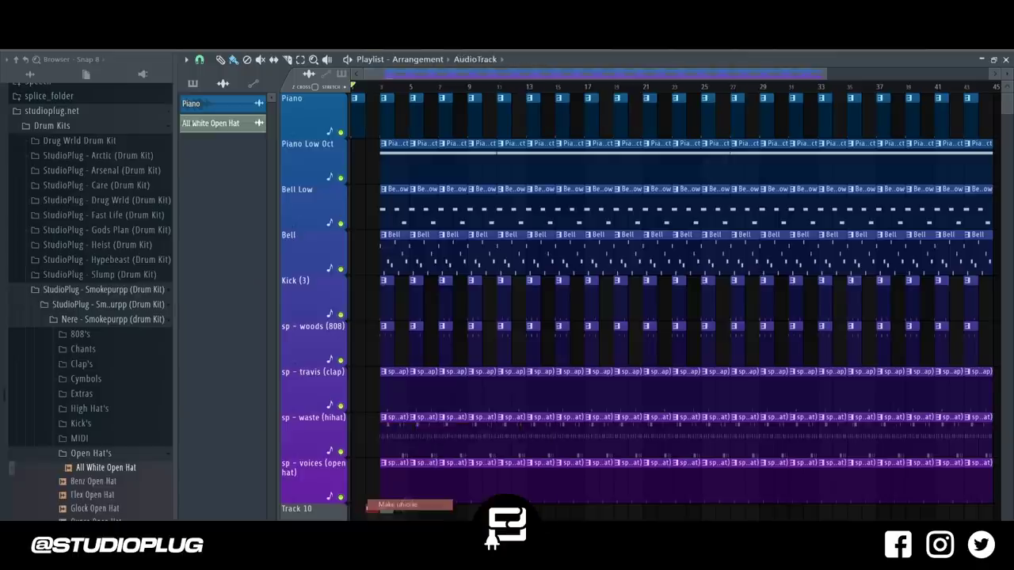
double_click(387, 512)
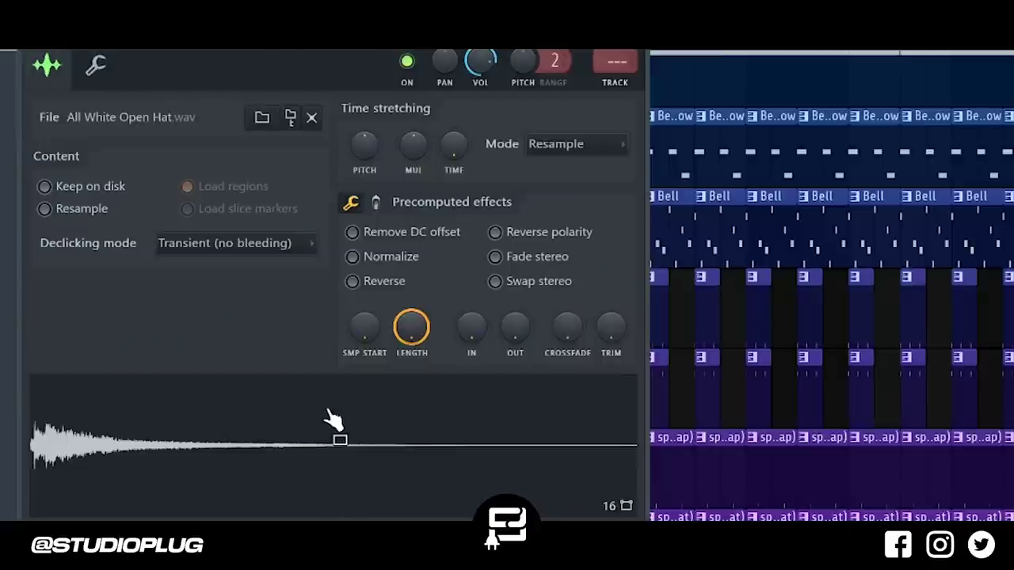
click(353, 282)
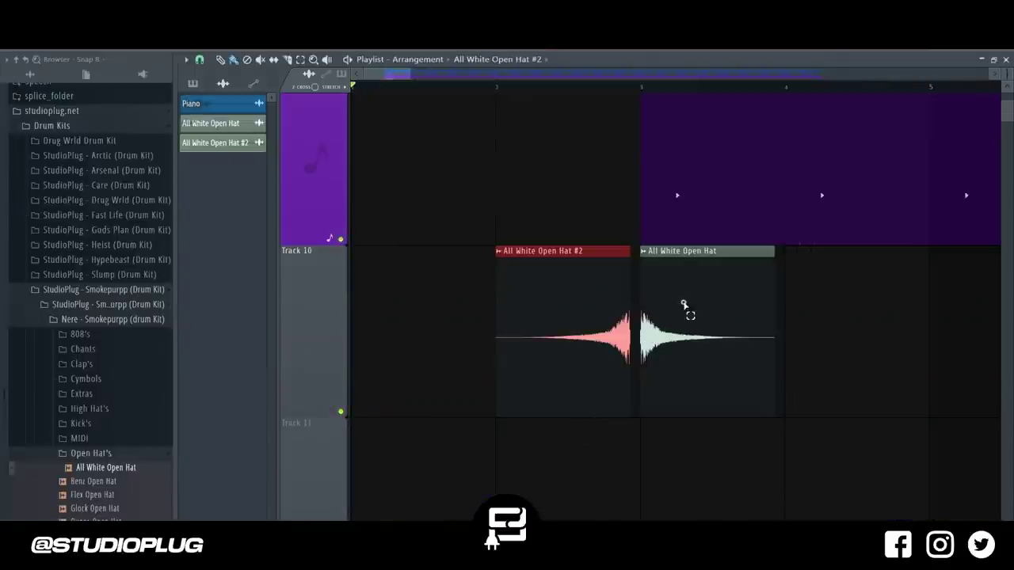
Trim the end of the reversed All White Open Hat #2 clip and move it flush against the clip at bar 3
drag(684, 305, 482, 303)
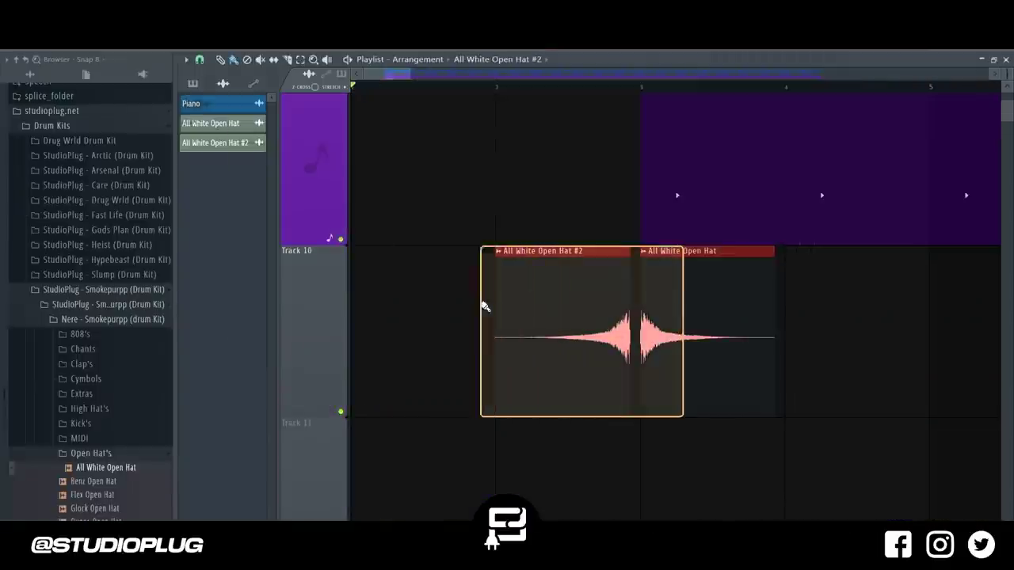
scroll(550, 301, up, 5)
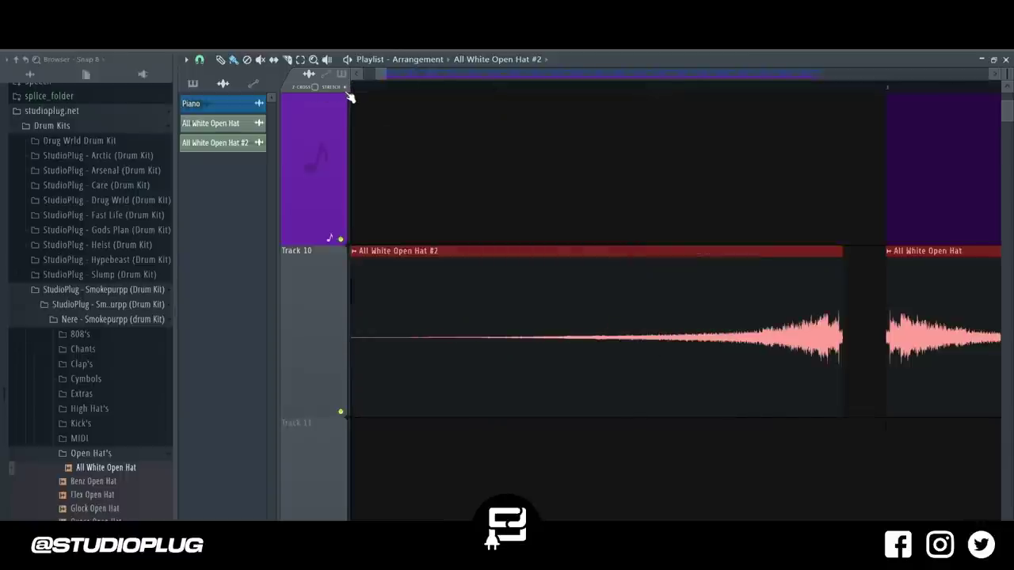
click(559, 218)
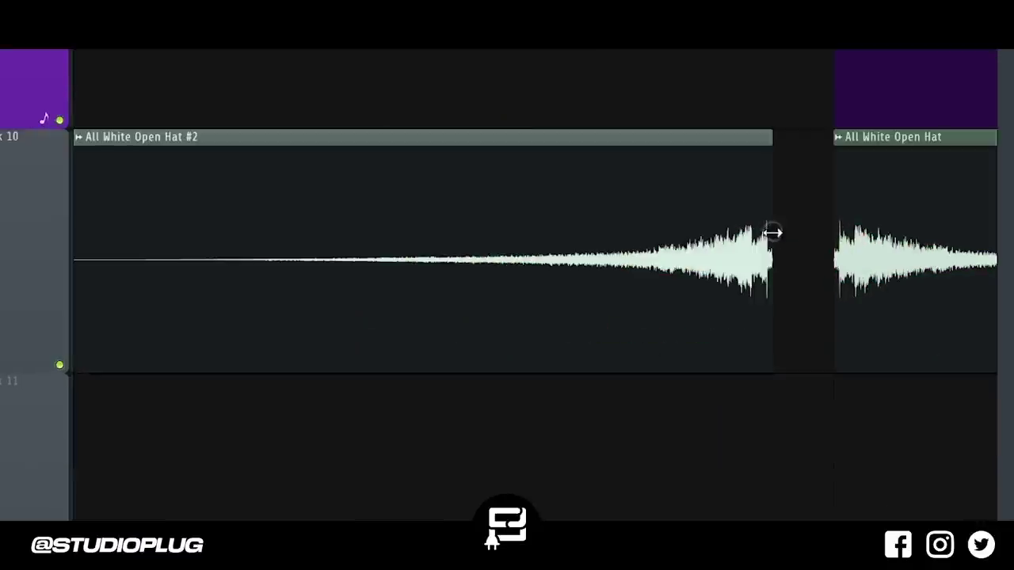
drag(842, 318, 806, 337)
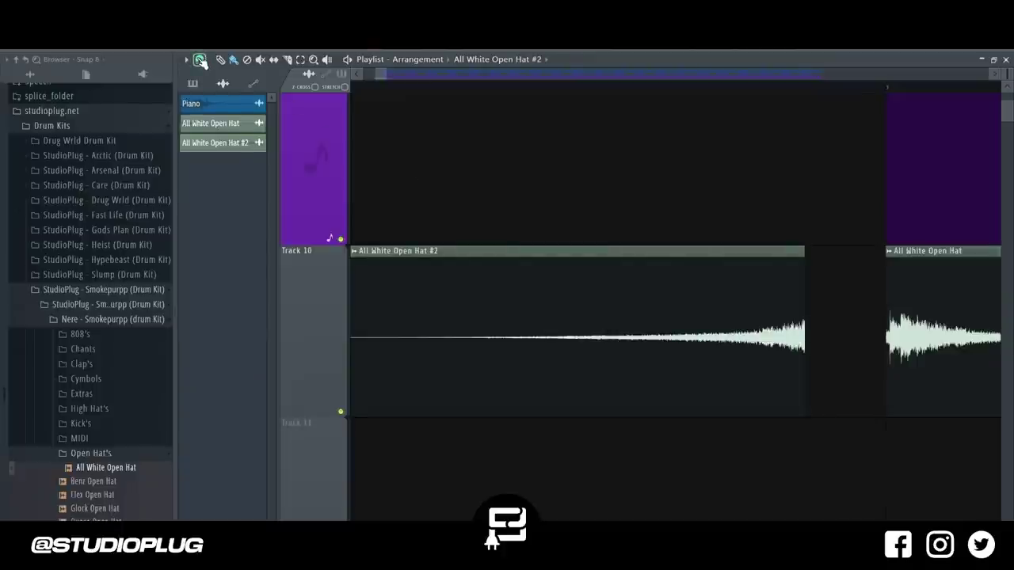
click(199, 60)
click(214, 201)
drag(632, 311, 713, 307)
Lower the channel volume of the All White Open Hat sample
double_click(712, 308)
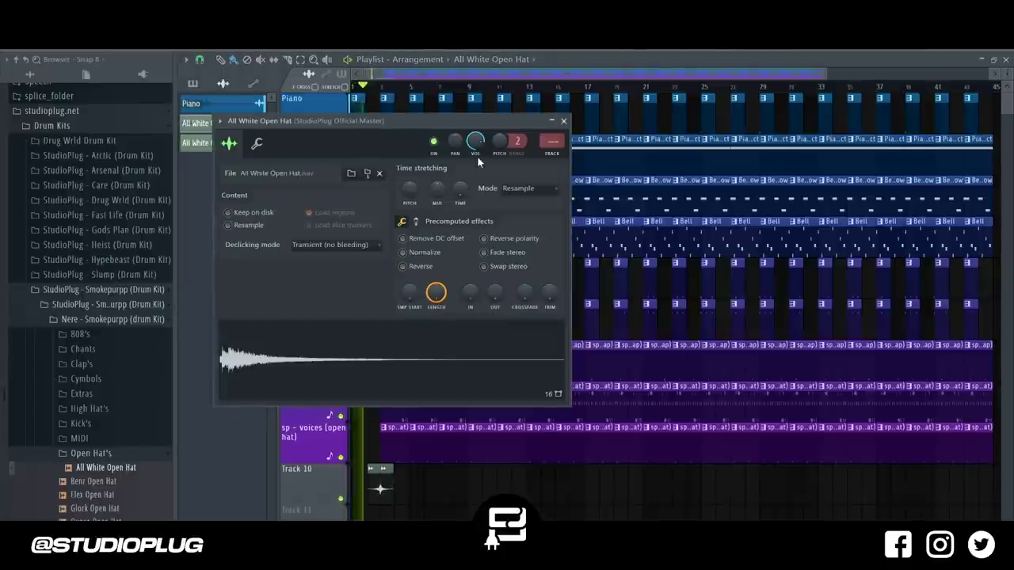
drag(475, 142, 477, 151)
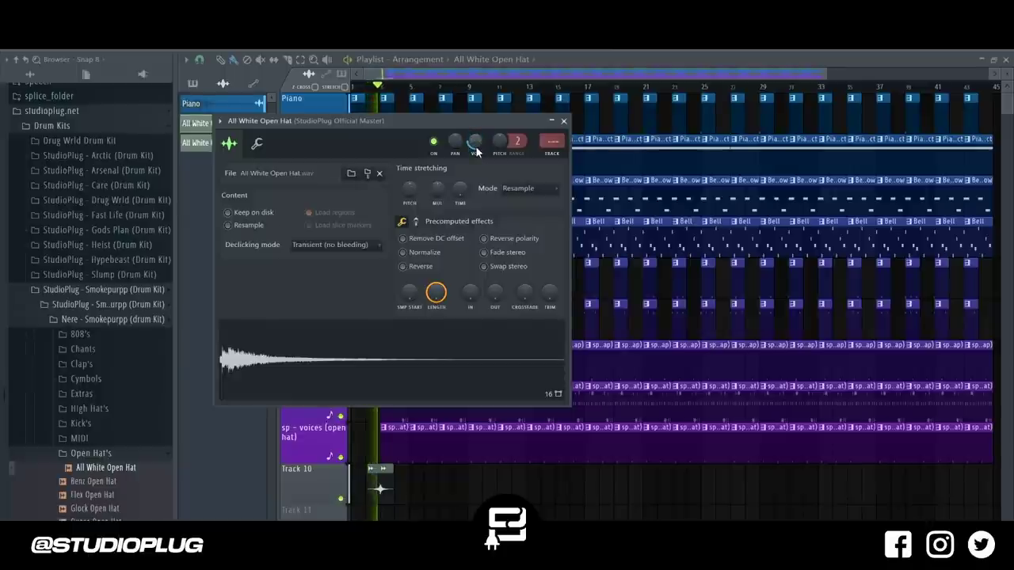
right_click(195, 49)
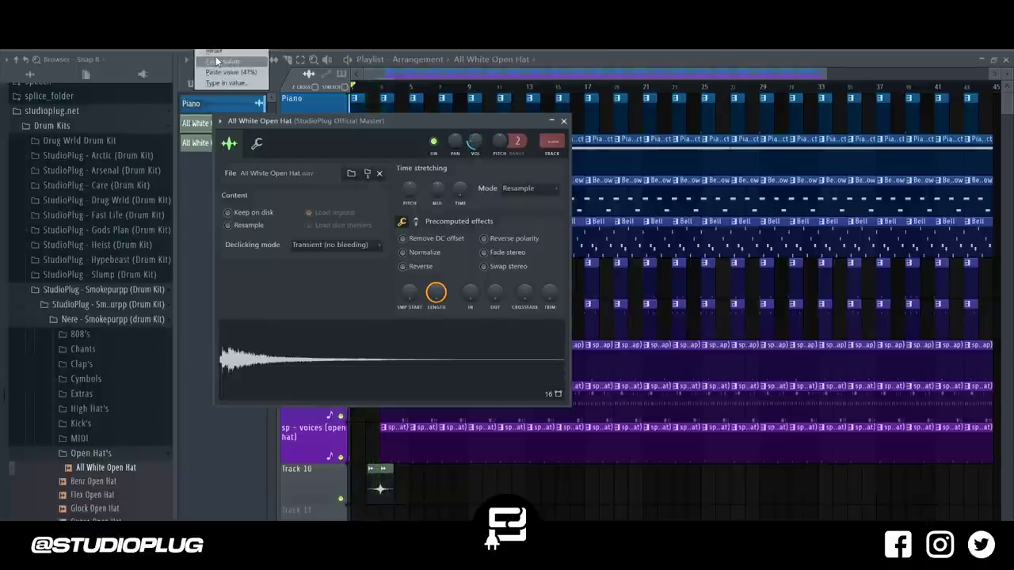
click(217, 53)
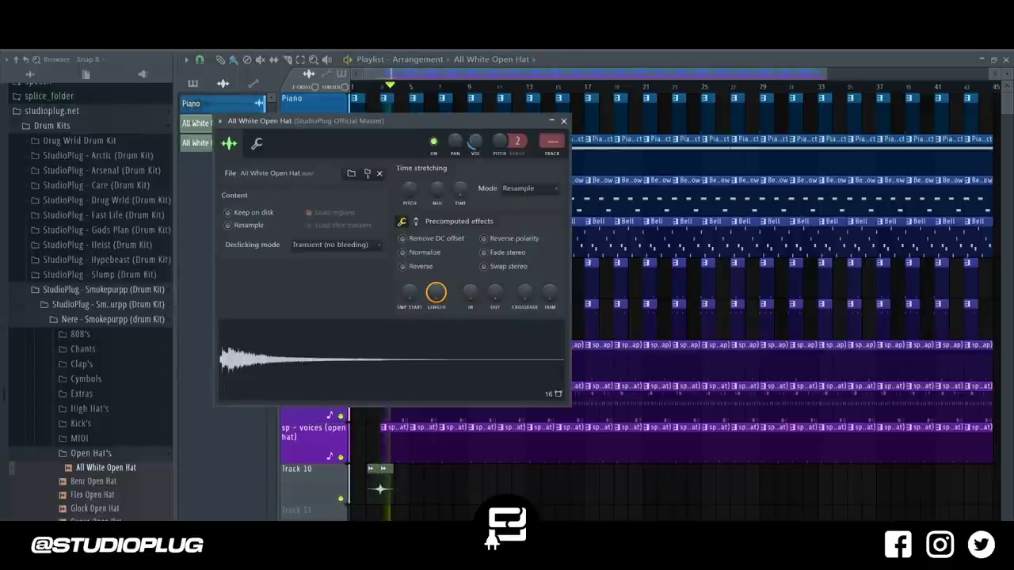
Place All White Open Hat copies on Track 10 at bars 7 and 11, with the reversed clip leading into bar 11
click(383, 485)
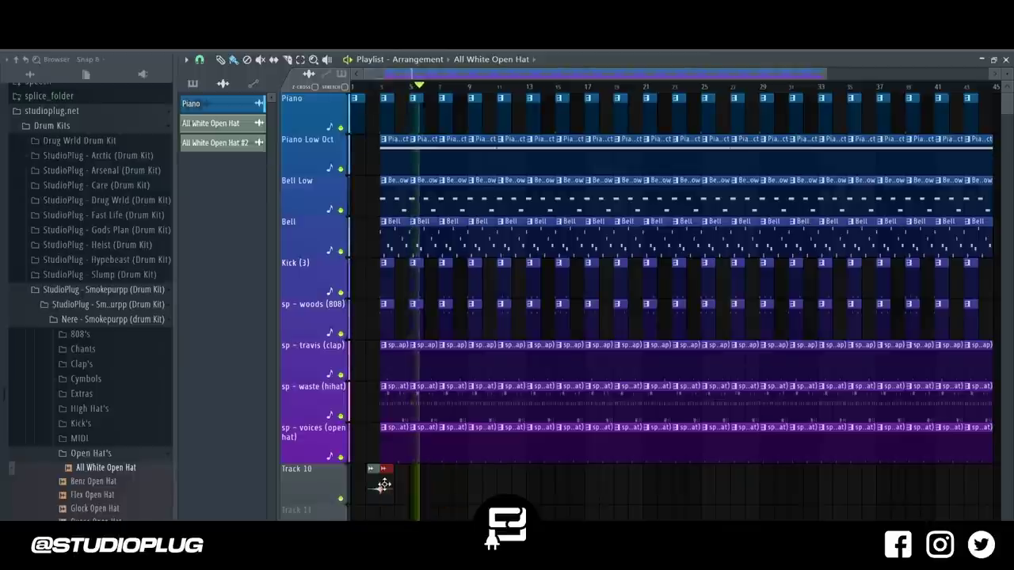
click(458, 479)
drag(457, 482, 445, 487)
click(504, 485)
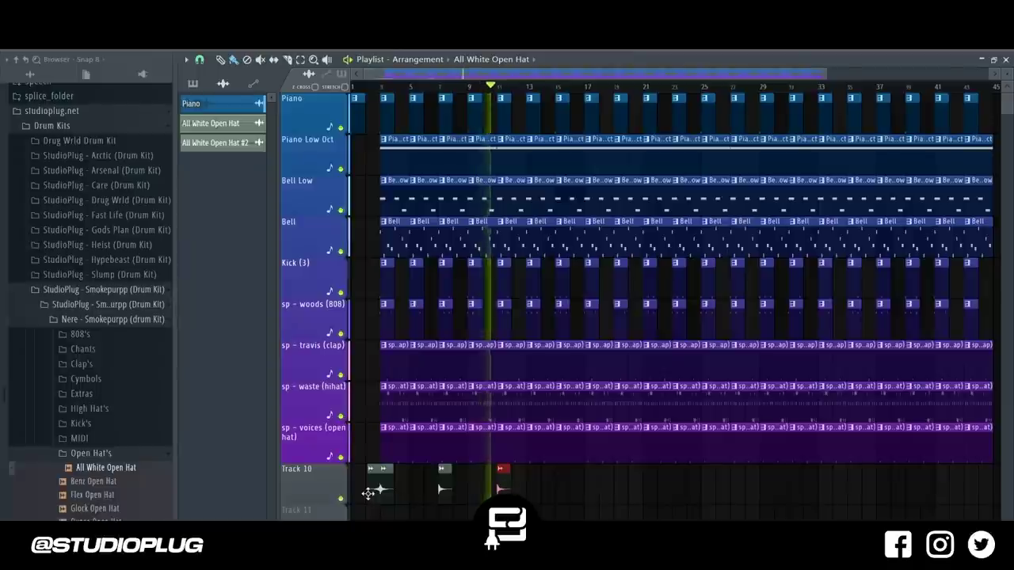
drag(494, 488, 489, 492)
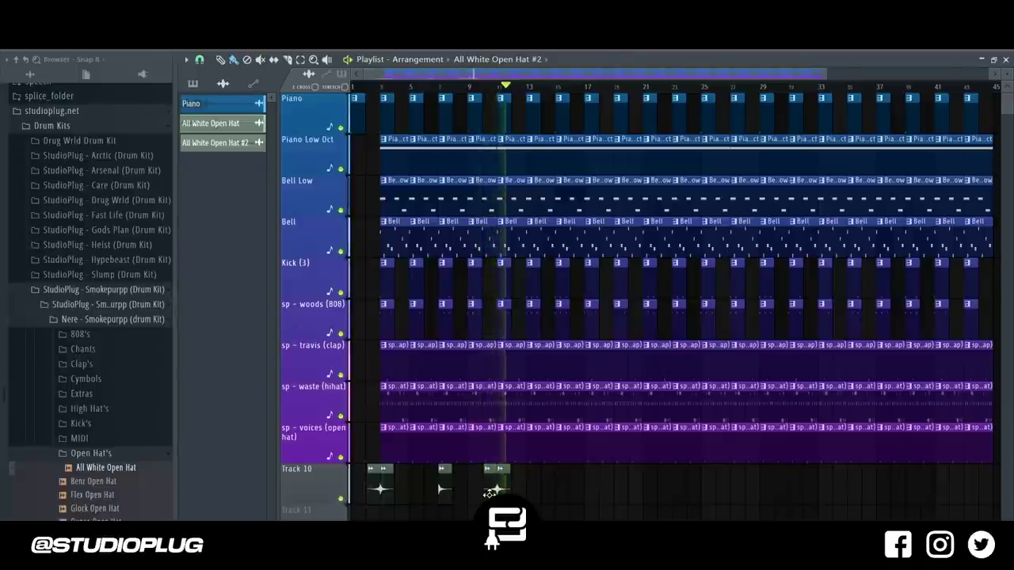
Copy the whole group of open hat clips further along Track 10 and hide the browser
key(space)
drag(368, 492, 507, 507)
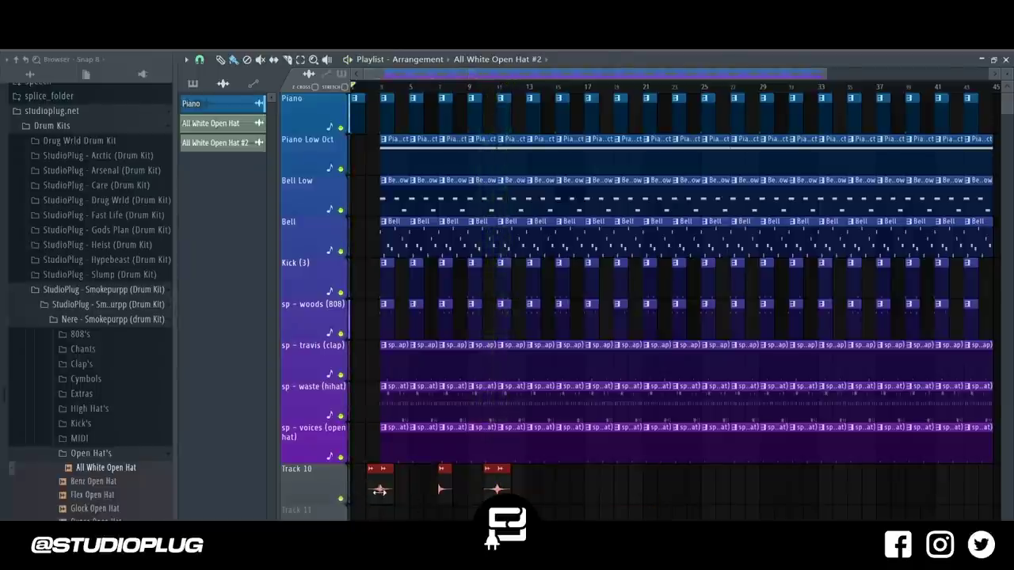
drag(380, 488, 562, 500)
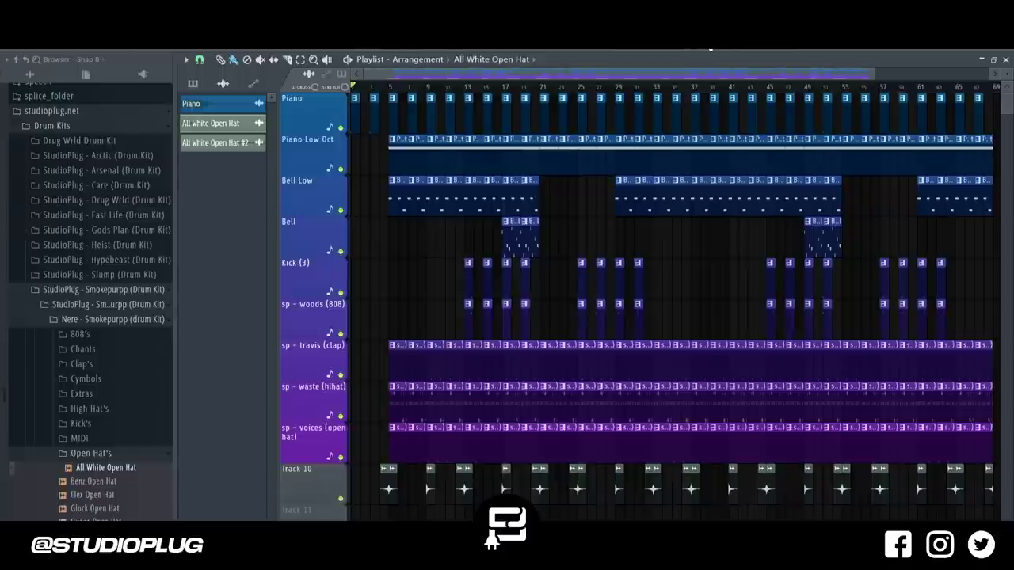
key(alt+F8)
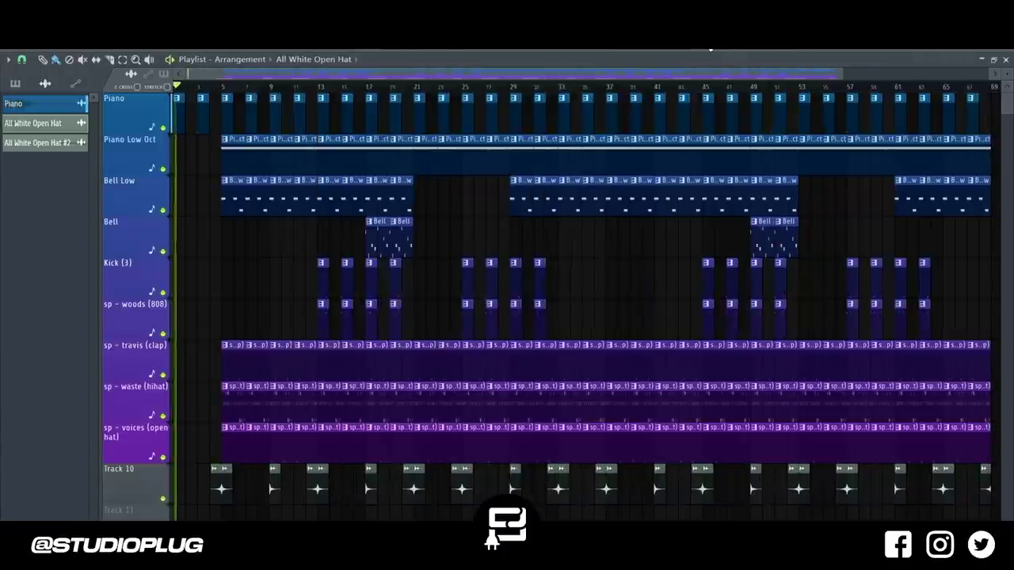